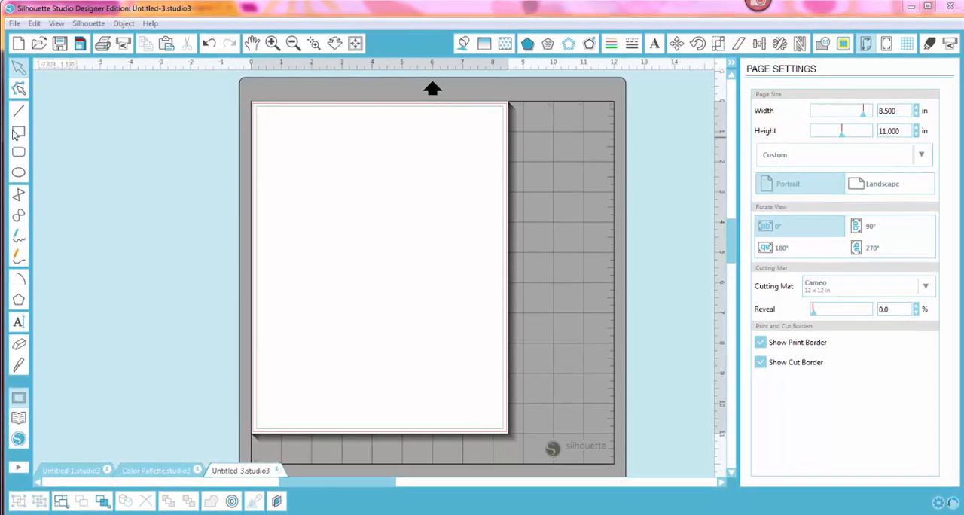
Step: Draw a rectangle about 6.57 by 4.97 in on the upper half of the page and fill it with bright pink
click(17, 133)
mouse_move(281, 143)
mouse_down()
mouse_move(400, 217)
mouse_move(461, 287)
mouse_move(480, 293)
mouse_up()
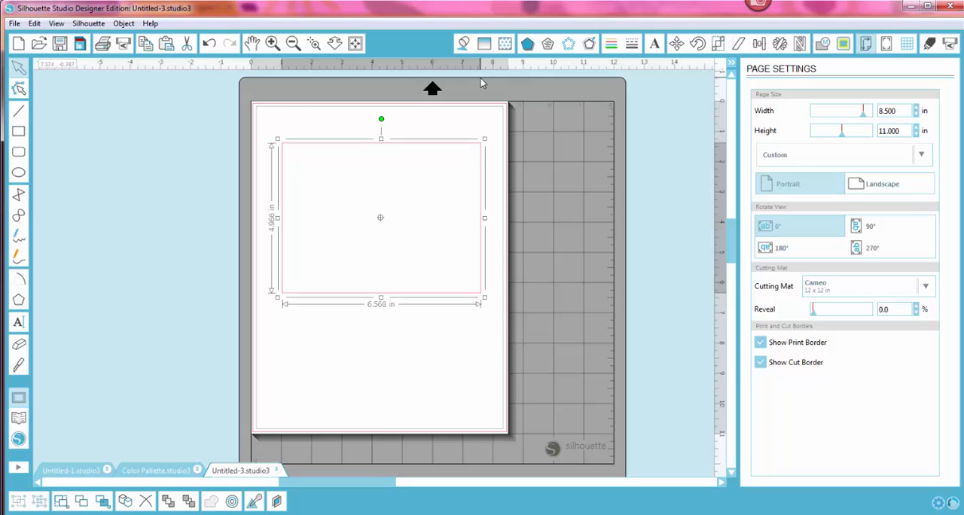
click(463, 44)
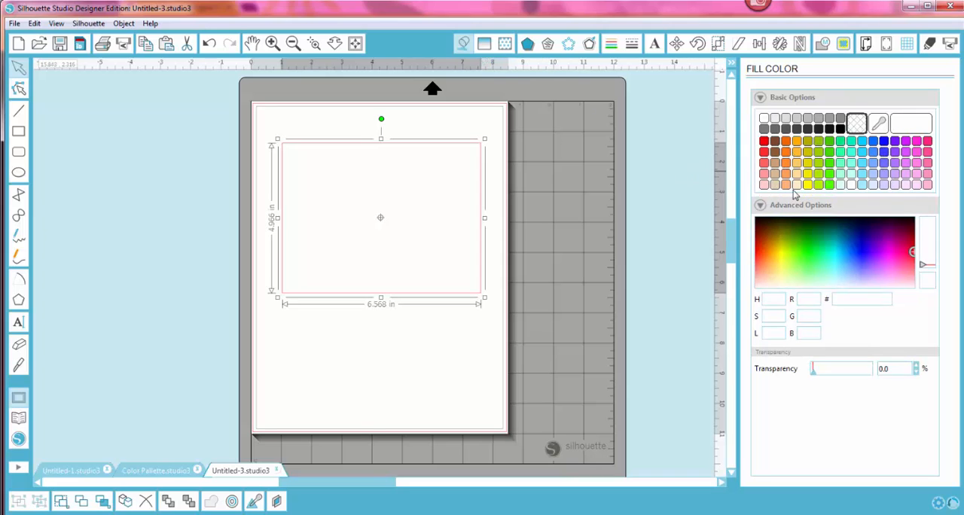
click(916, 153)
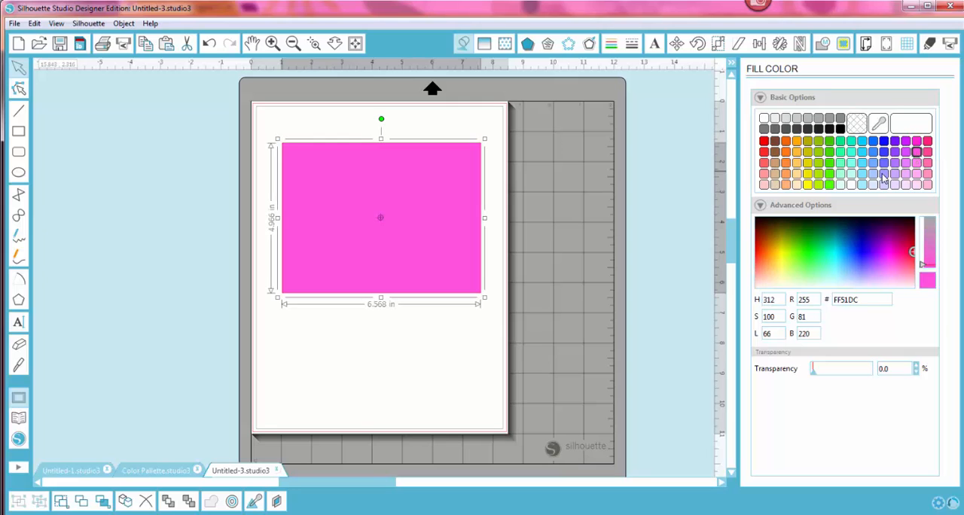
Step: Adjust the rectangle's fill in the advanced color options to the salmon pink F57891
click(760, 206)
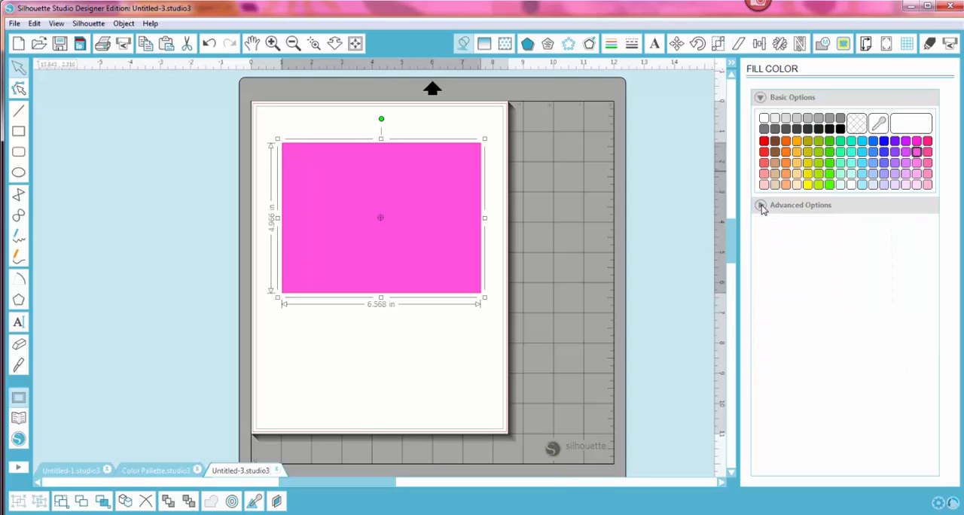
click(760, 206)
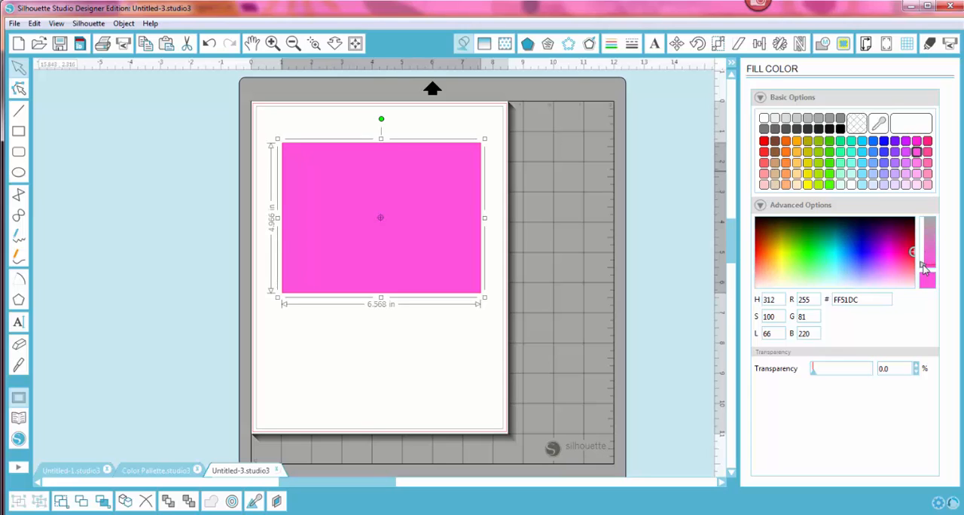
mouse_move(923, 268)
mouse_down()
mouse_move(918, 237)
mouse_move(923, 262)
mouse_up()
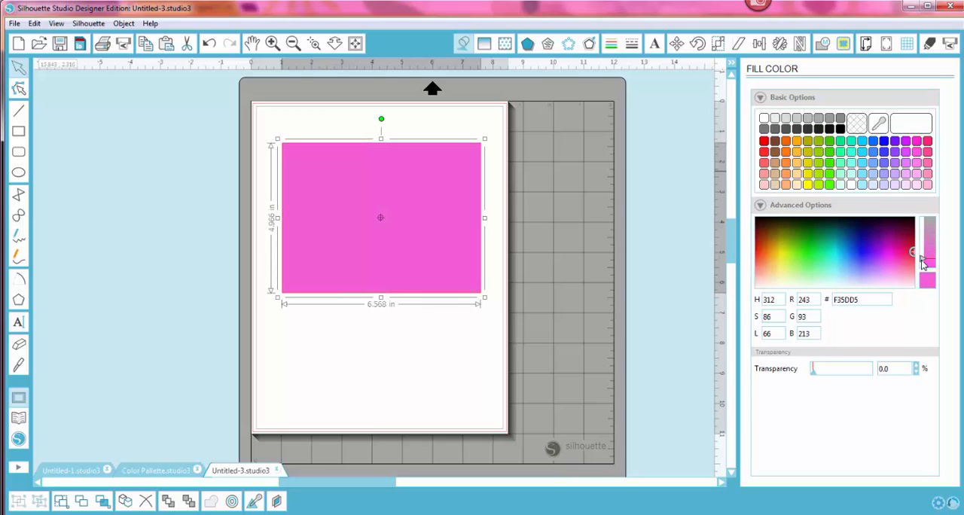
click(896, 253)
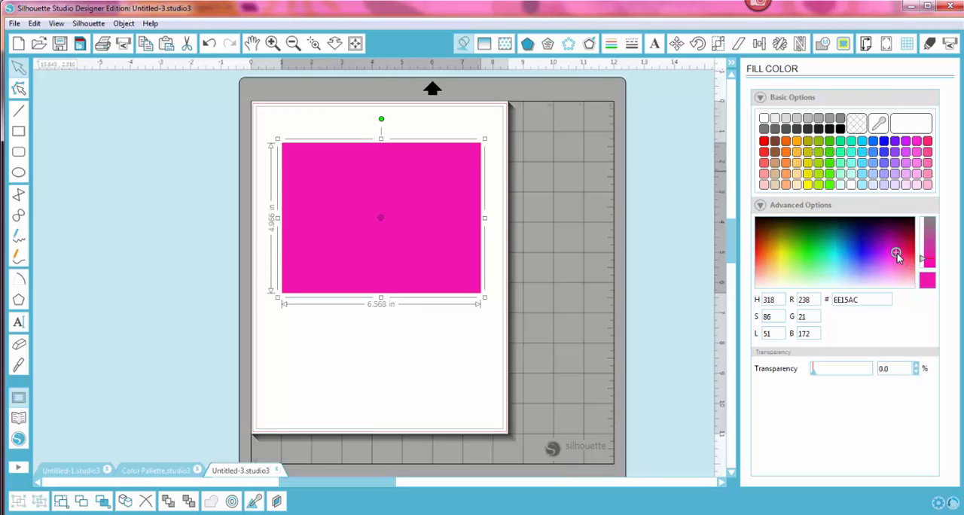
click(900, 261)
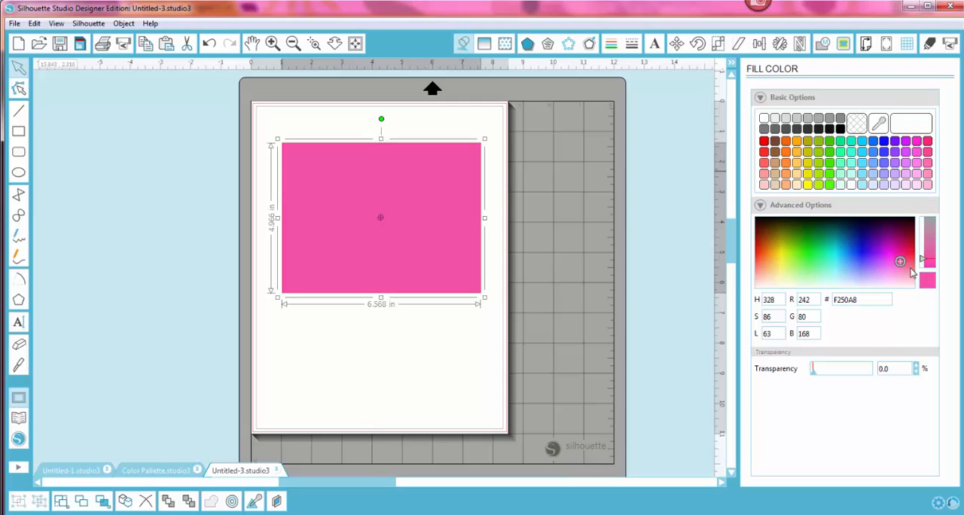
click(909, 267)
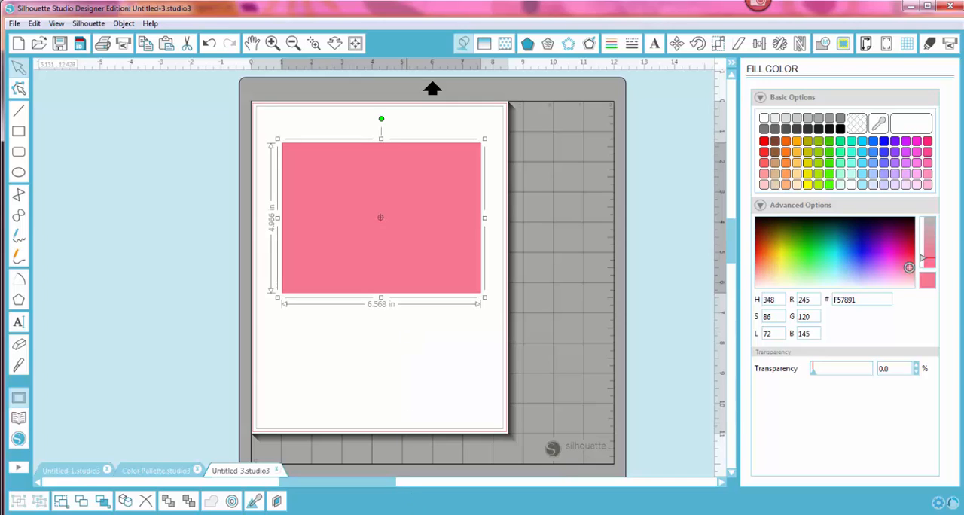
Step: Switch to the Color Scheme Designer page in the browser and show its hue wheel
click(394, 420)
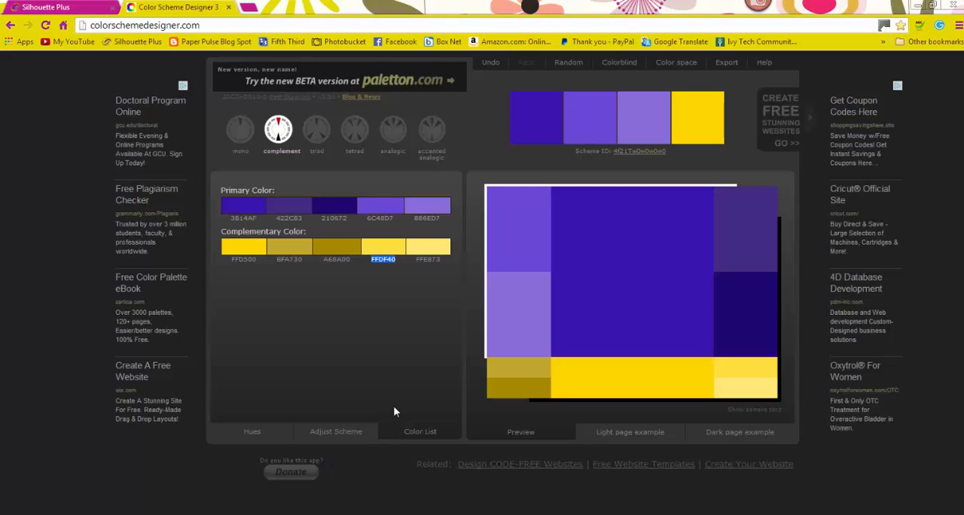
click(254, 432)
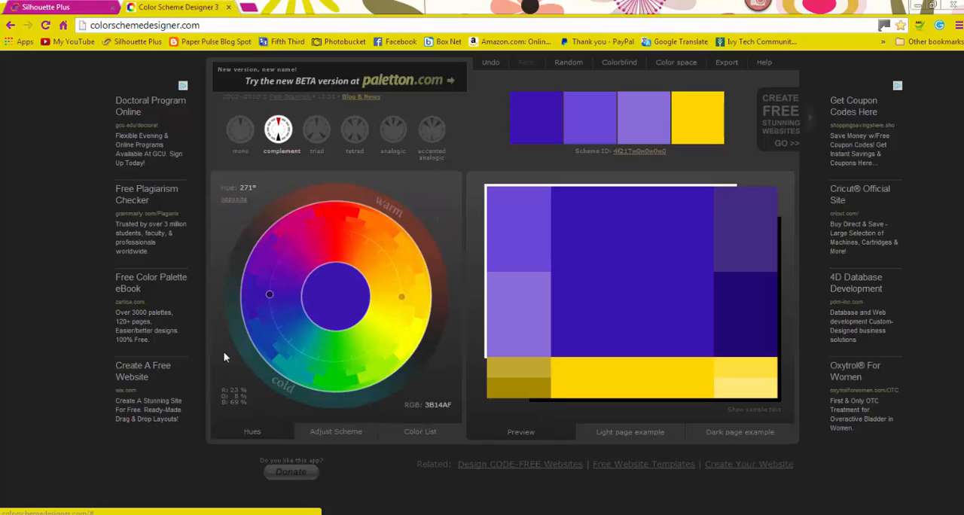
Step: Try the mono, triad, tetrad, analogic and accented analogic schemes, and return to the complement scheme
click(242, 139)
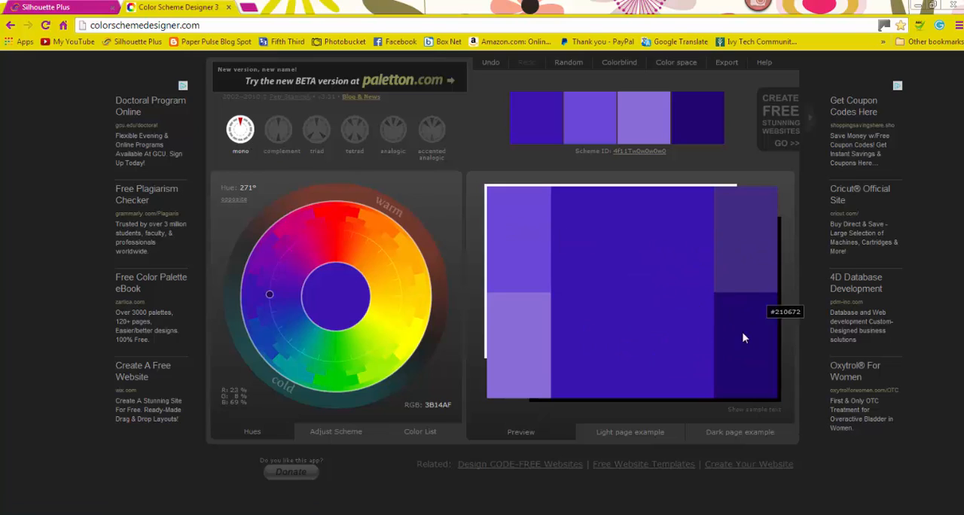
click(279, 133)
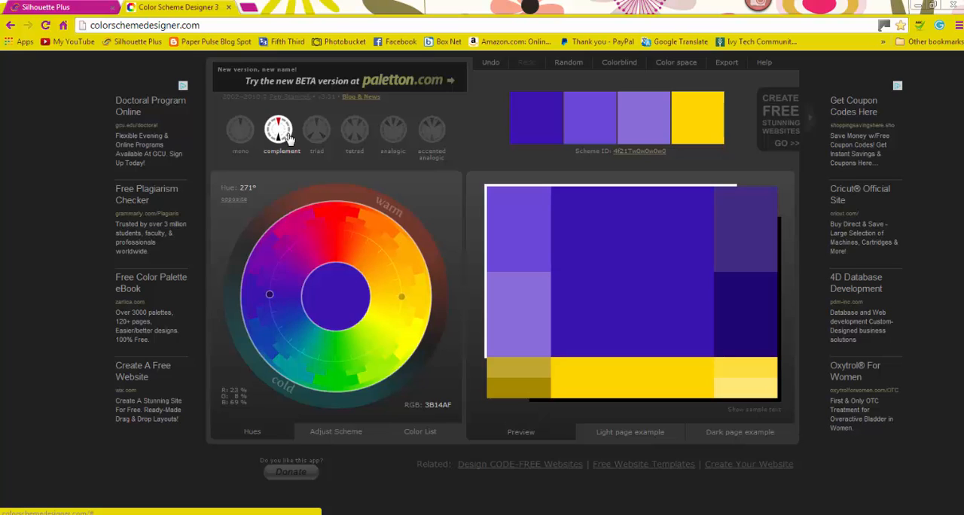
click(308, 134)
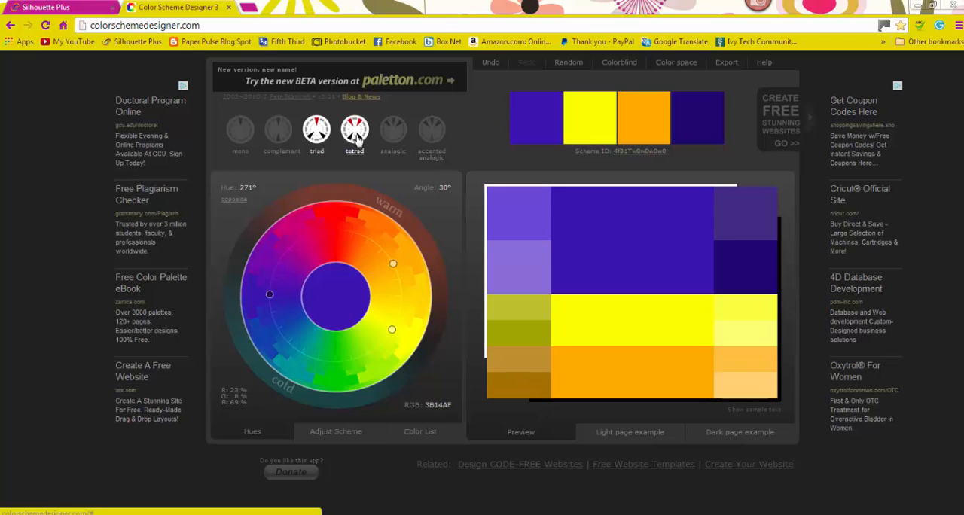
click(355, 136)
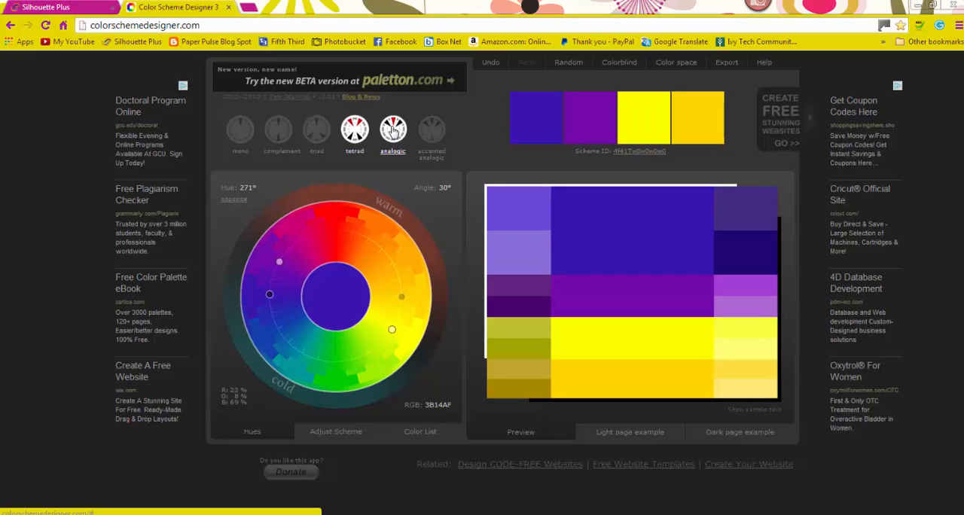
click(392, 133)
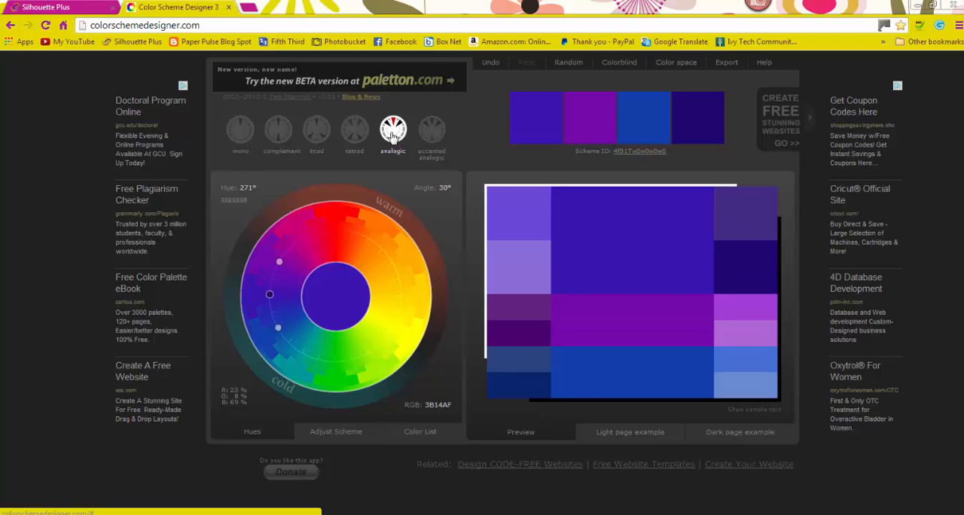
click(426, 138)
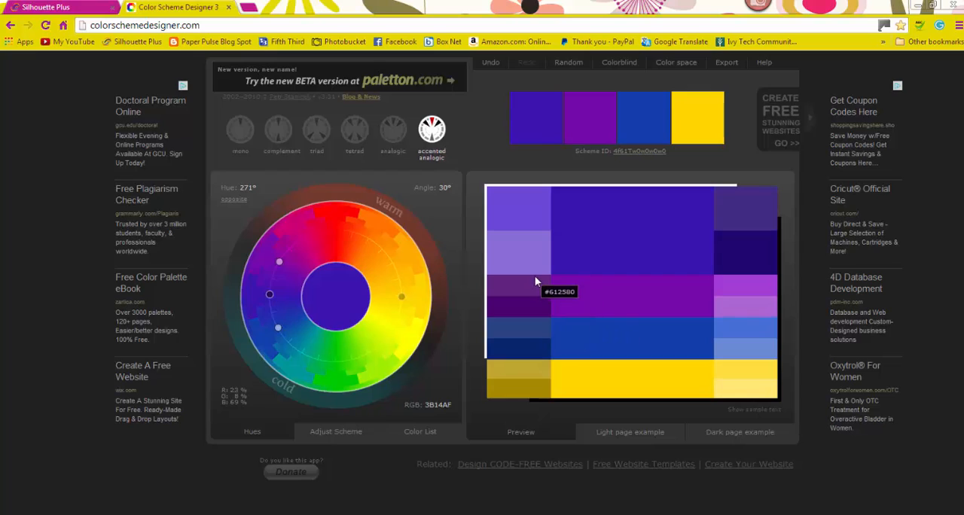
click(285, 134)
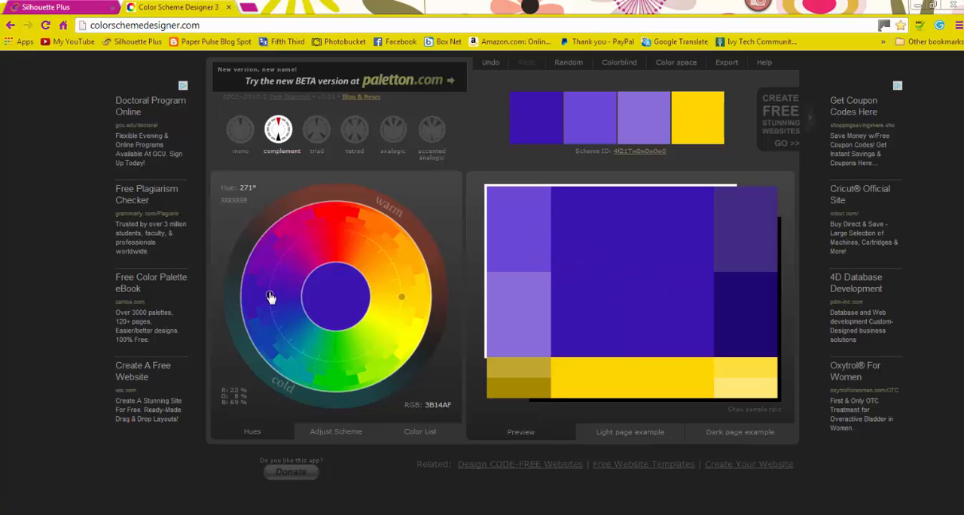
Step: Try purple, orange and yellow base hues on the color wheel, and set the hue back to 271°
click(274, 267)
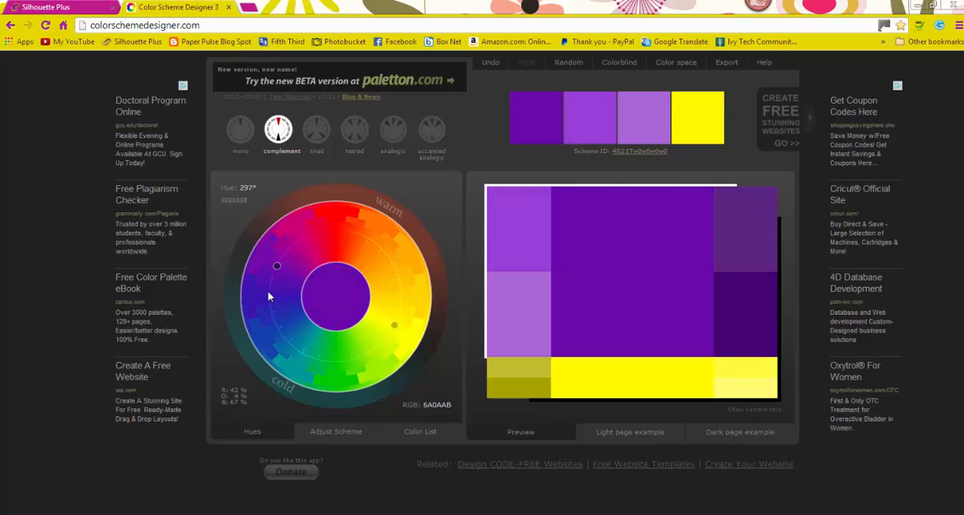
click(363, 235)
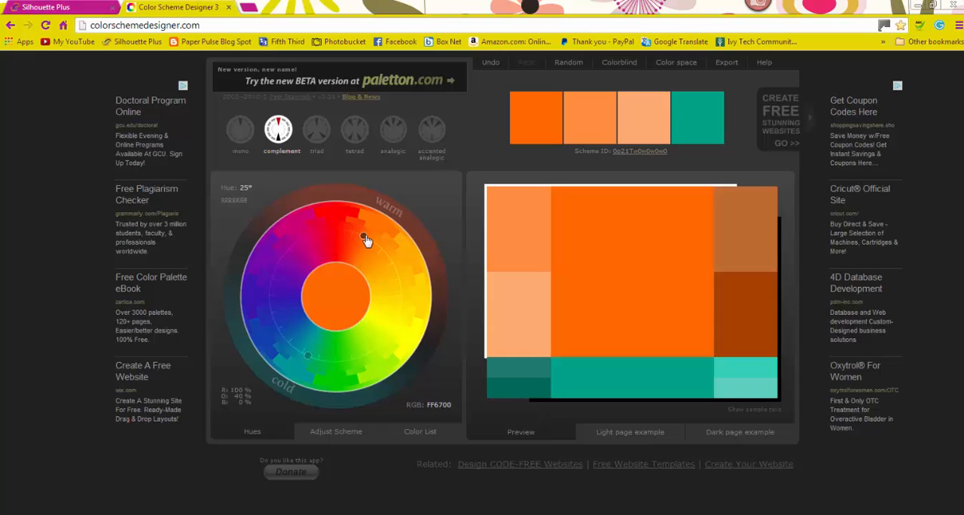
click(398, 279)
click(413, 290)
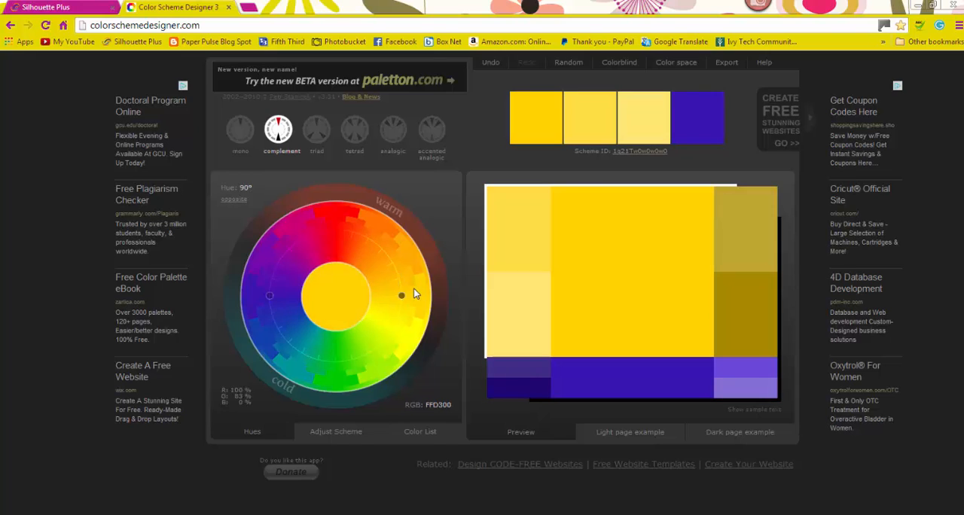
click(391, 332)
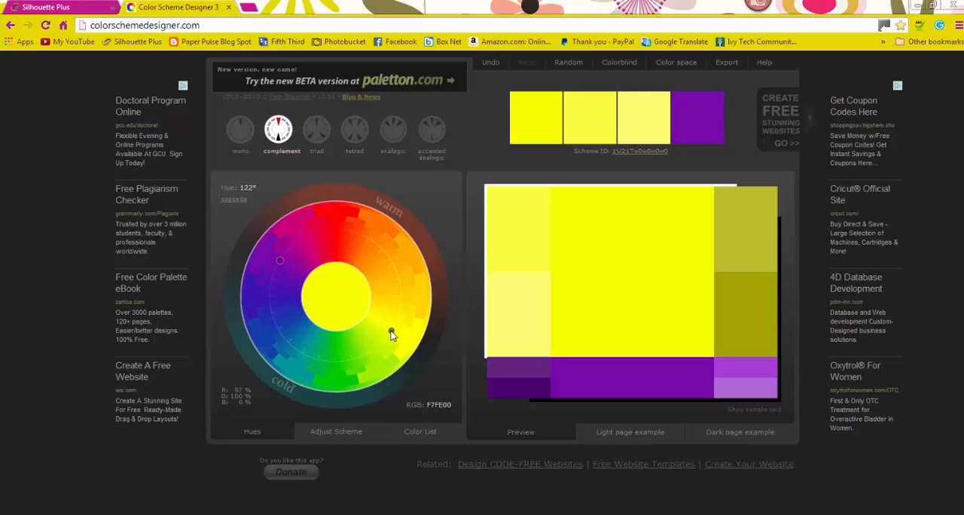
click(269, 296)
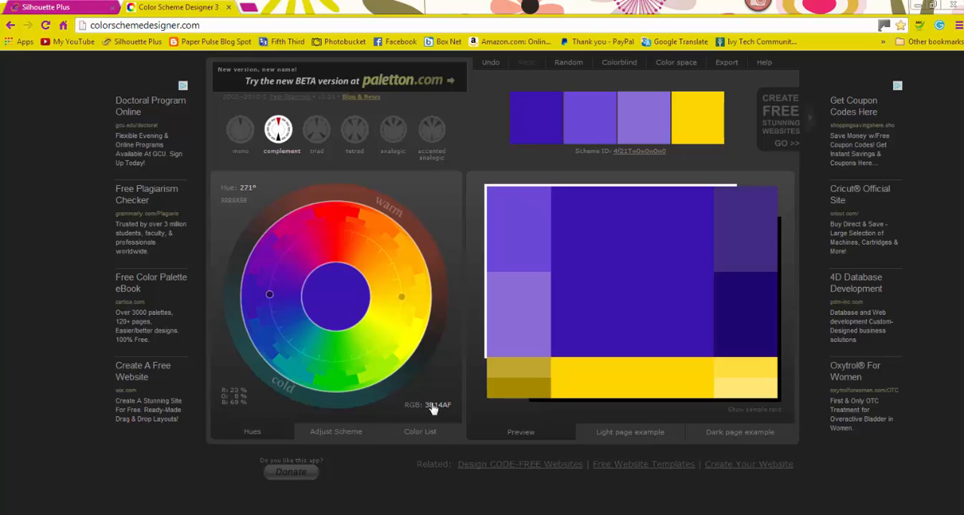
Step: Try the Medium Pale Pastel, Very Dark Pale Pastel and High Contrast presets, and restore the Default scheme
click(359, 437)
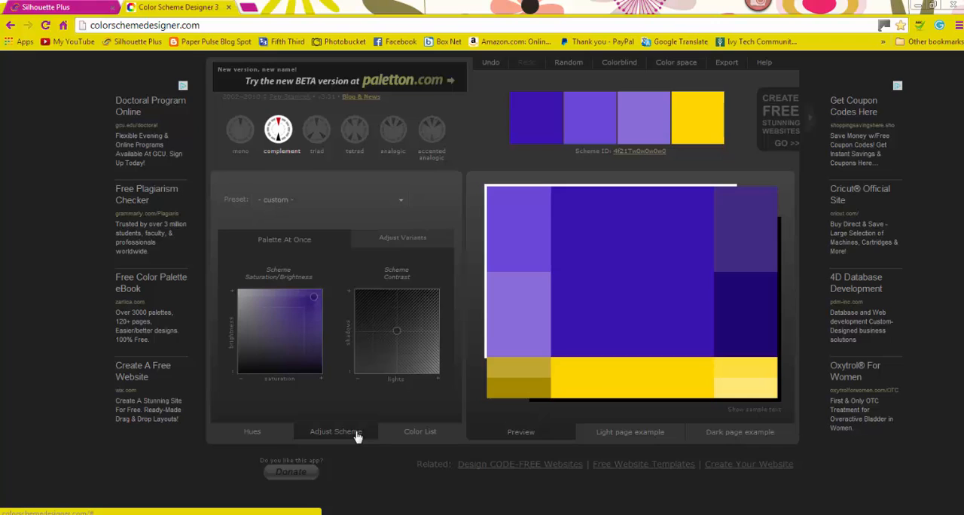
click(401, 202)
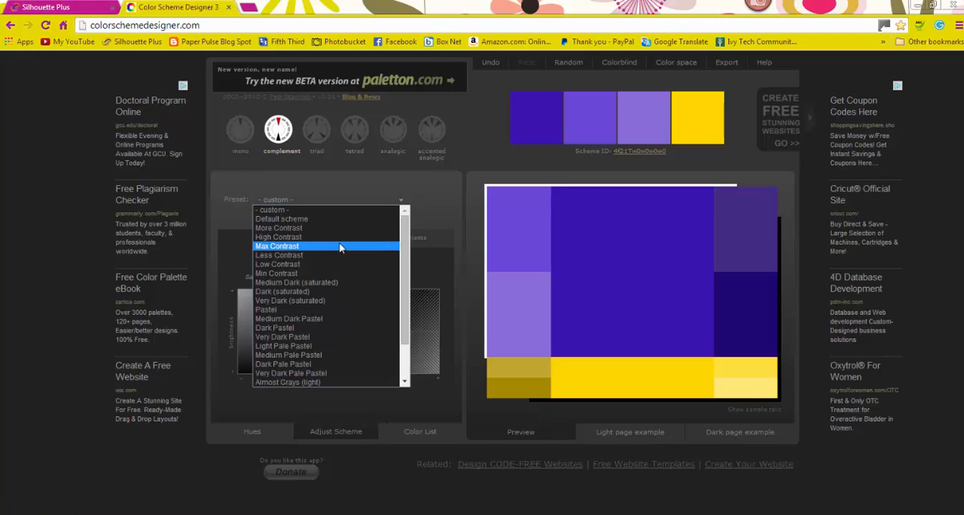
click(336, 355)
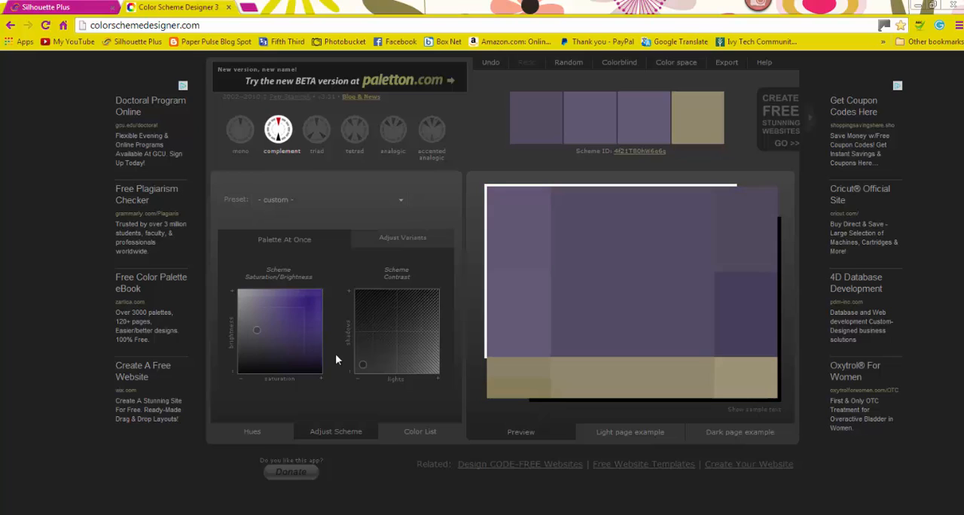
click(401, 200)
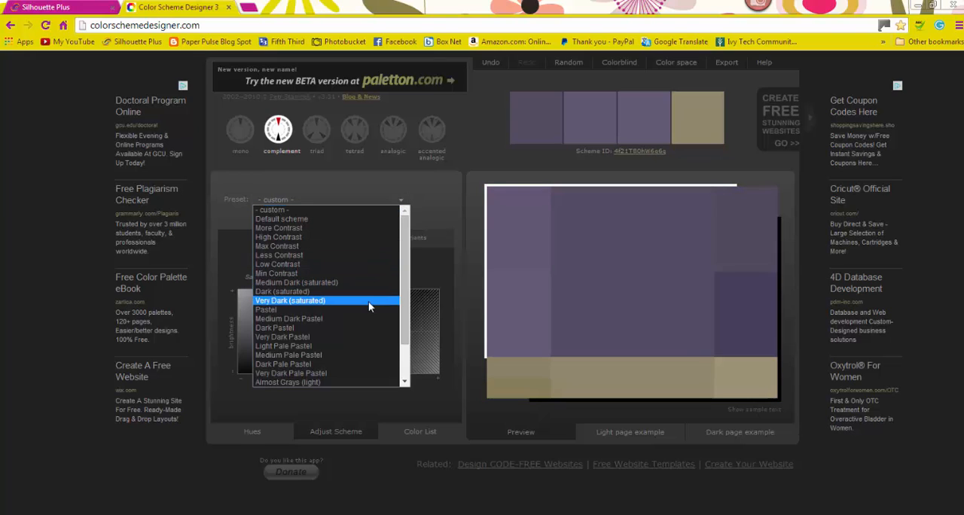
click(368, 373)
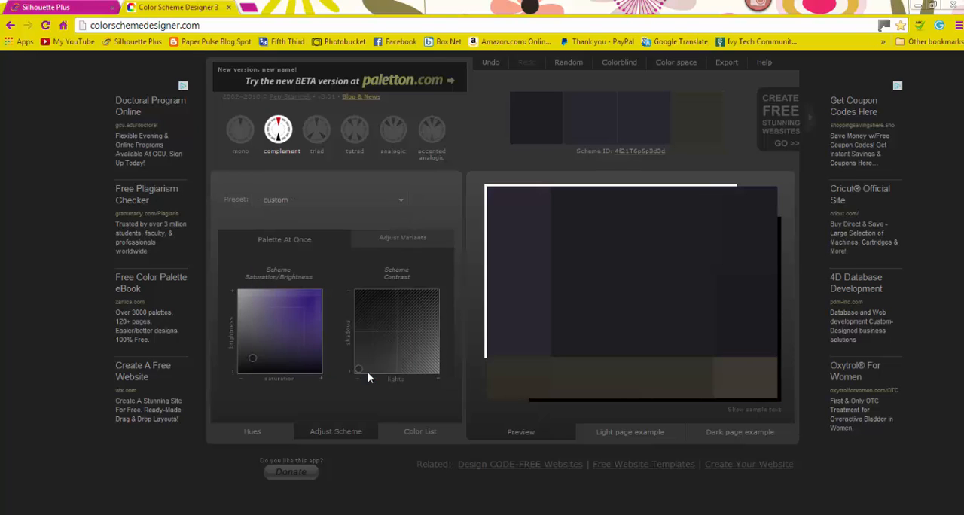
click(401, 200)
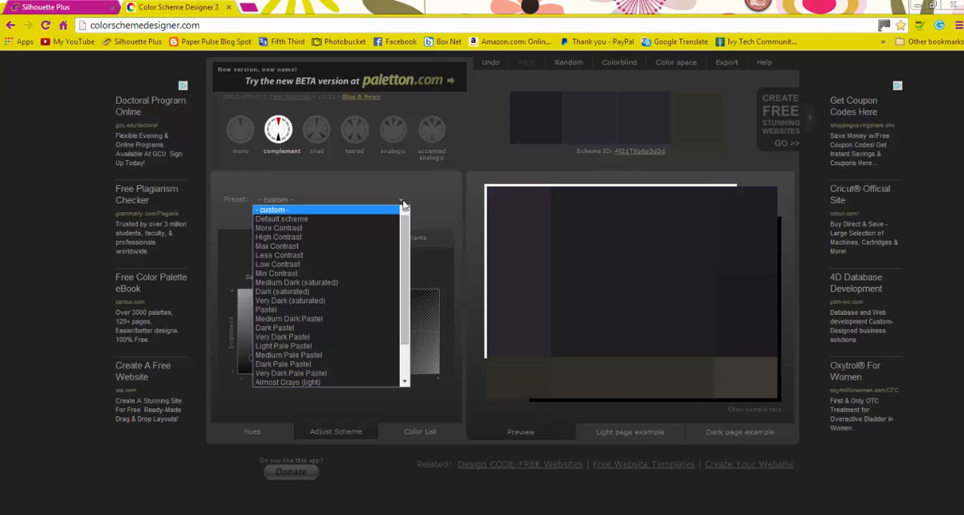
click(376, 237)
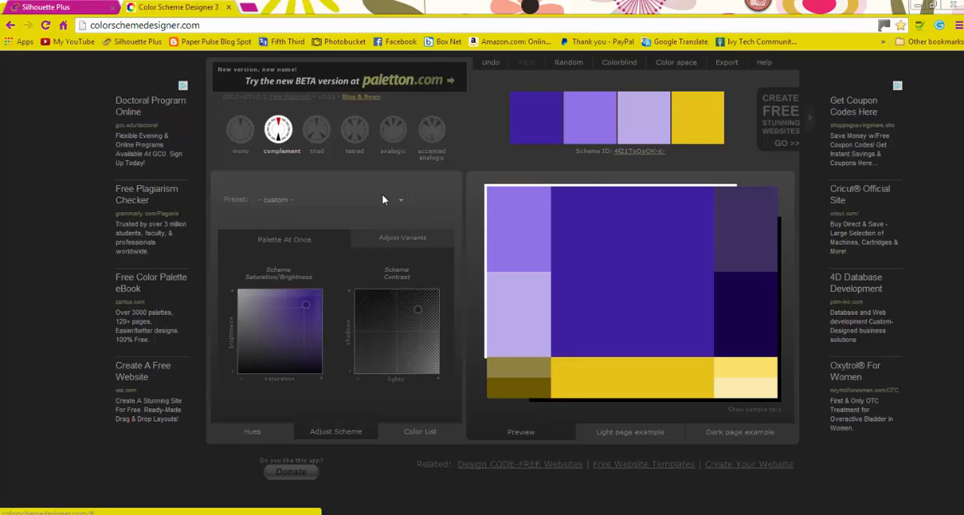
click(401, 199)
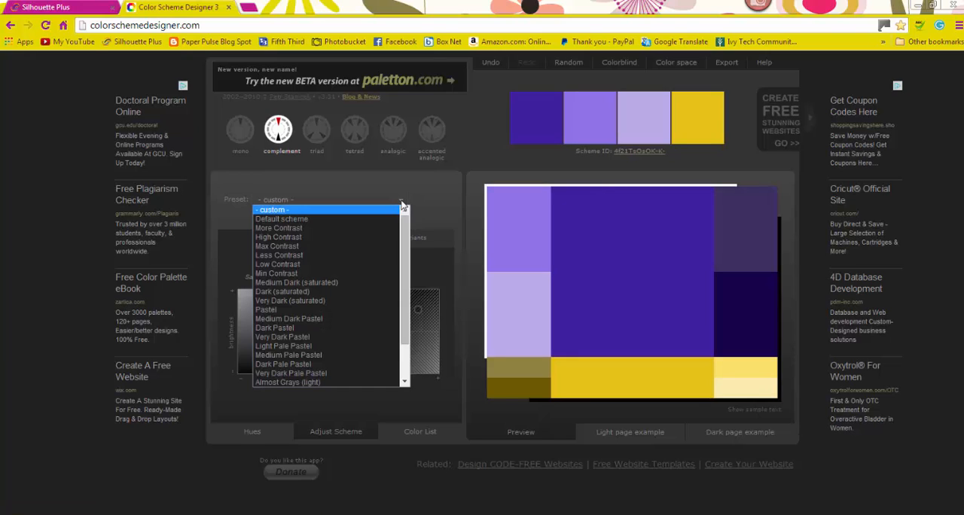
click(364, 226)
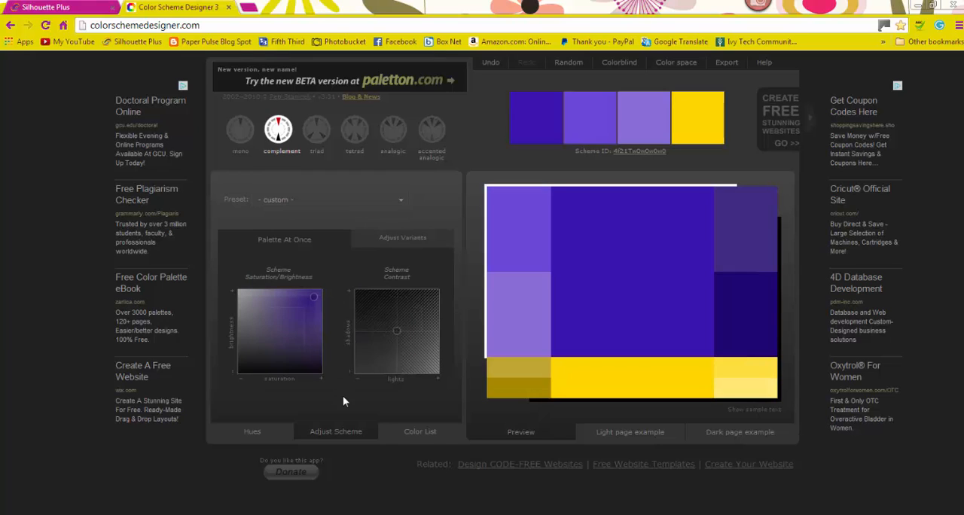
Step: Show the scheme's color list and copy the first primary color's hex code, 3B14AF
click(410, 434)
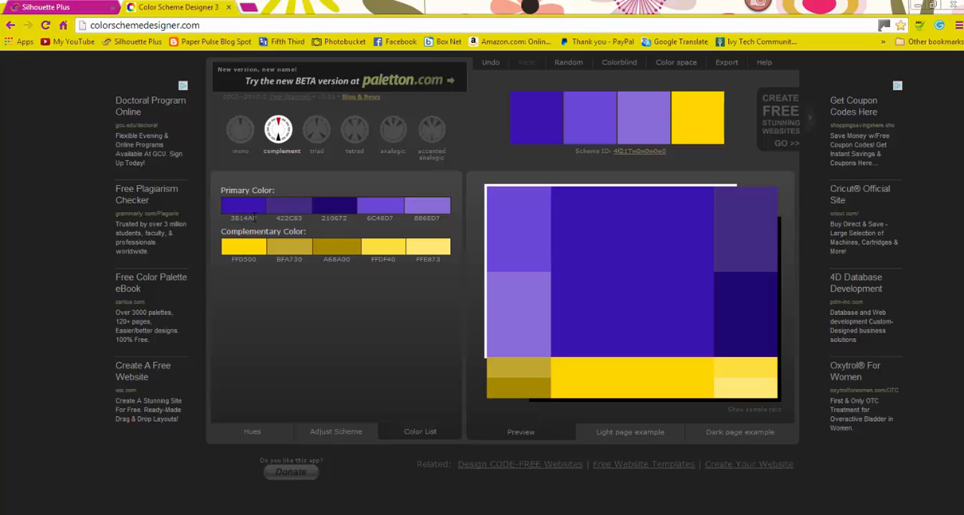
drag(259, 216, 231, 217)
right_click(242, 217)
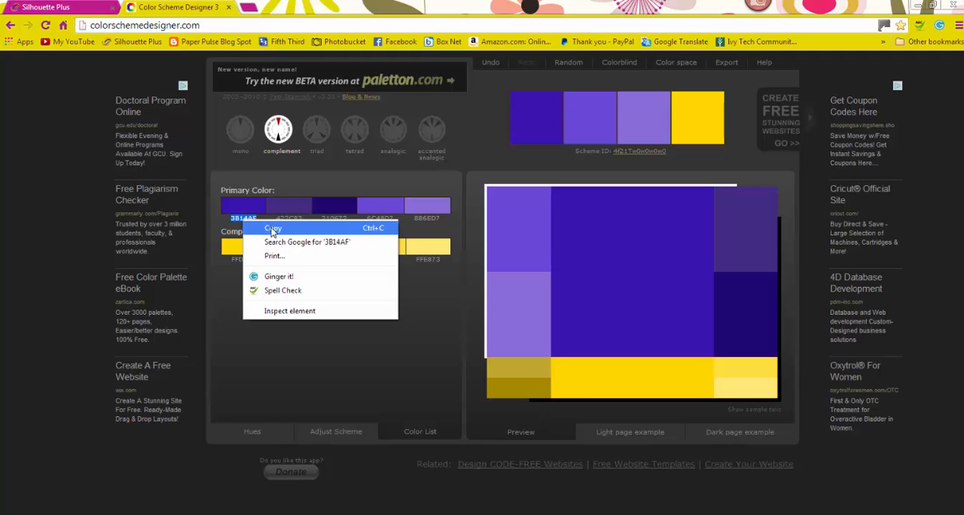
click(271, 227)
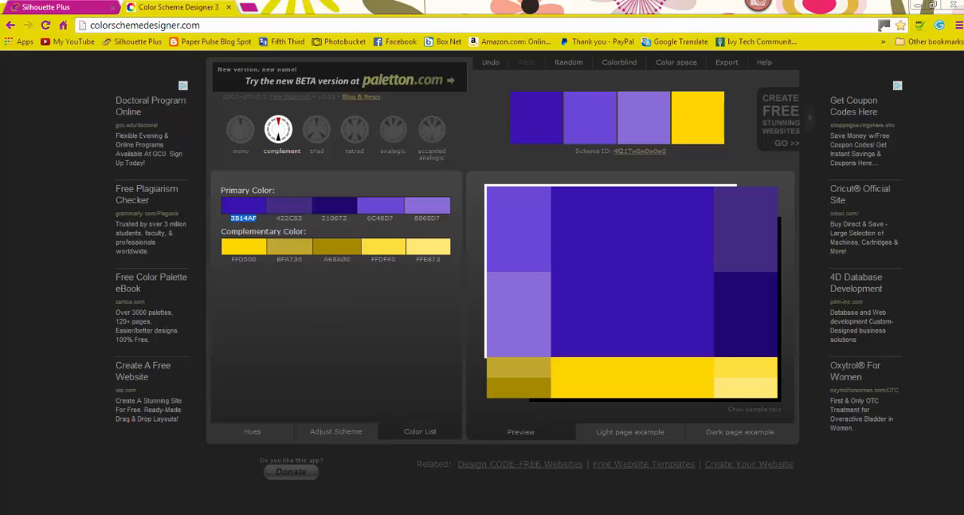
Step: Switch to Silhouette Studio and set the rectangle's fill to the copied hex code 3B14AF
mouse_move(503, 512)
click(503, 445)
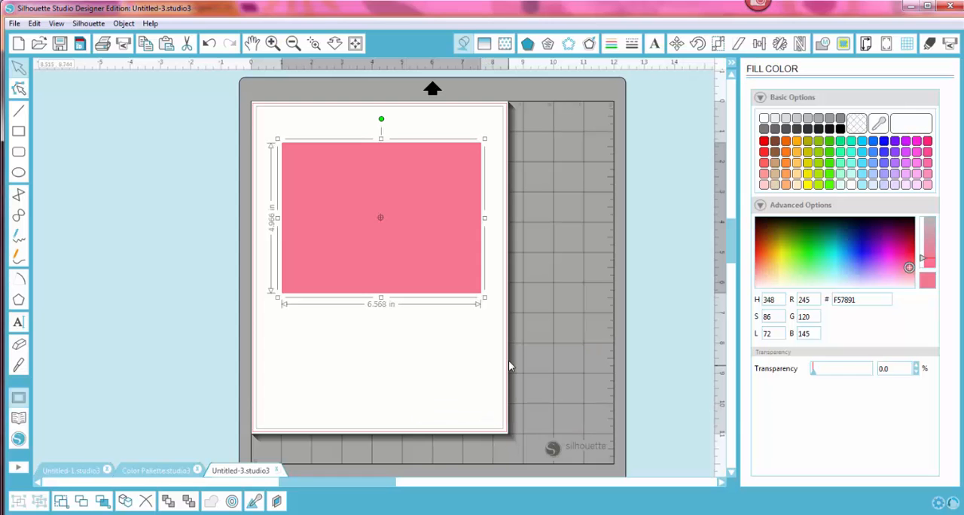
drag(868, 298, 828, 299)
right_click(839, 299)
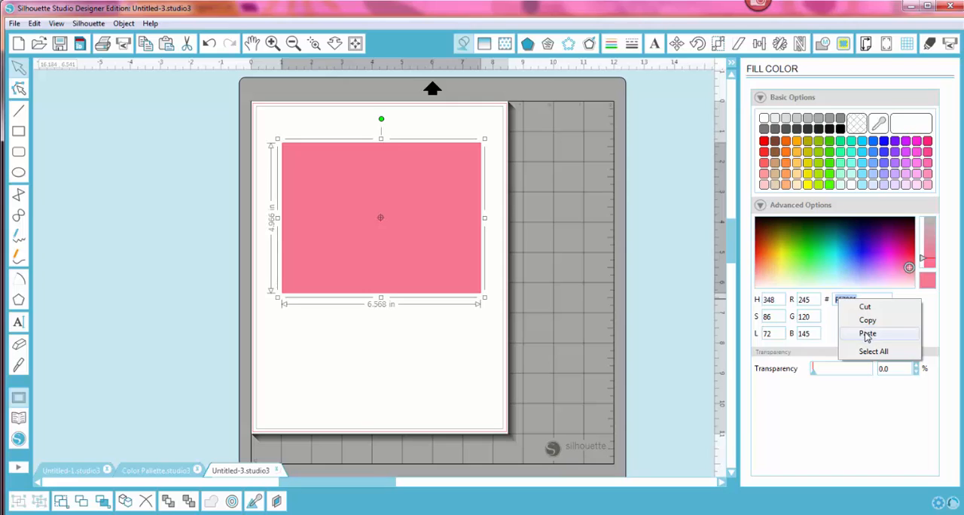
click(866, 333)
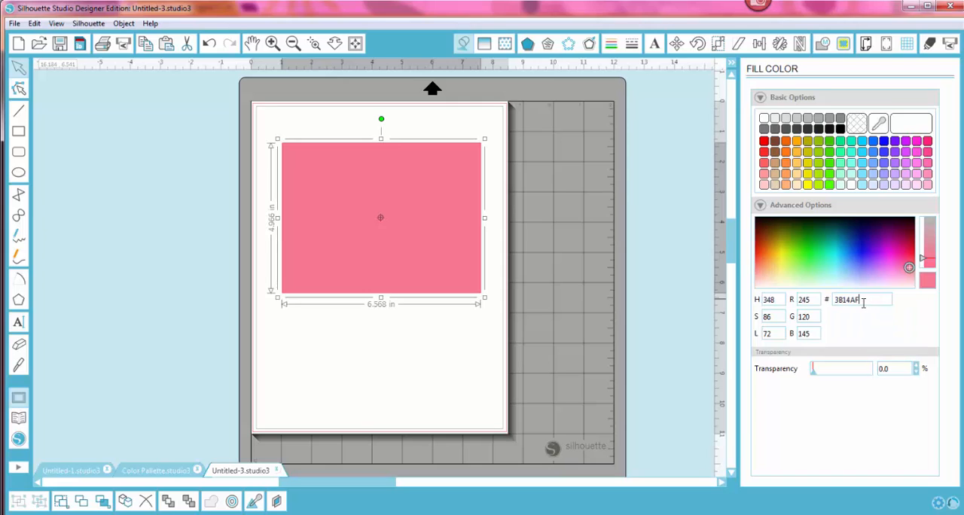
key(Return)
click(428, 360)
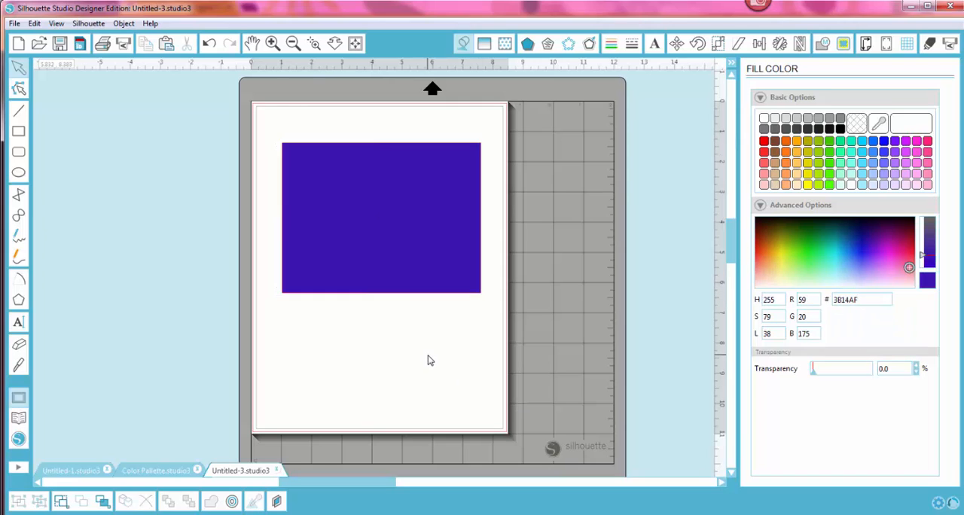
Step: Match the rectangle's line color to its purple fill by sampling the fill with the color picker
click(423, 290)
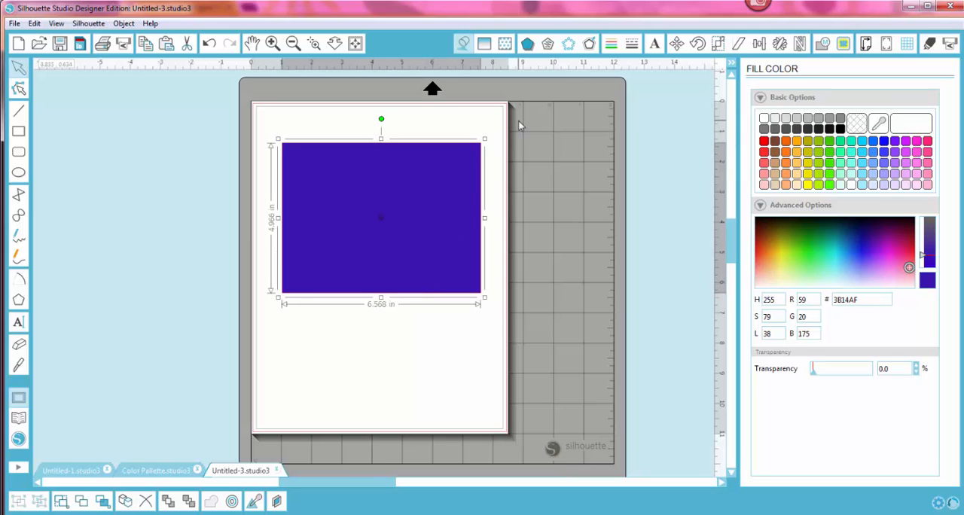
click(611, 45)
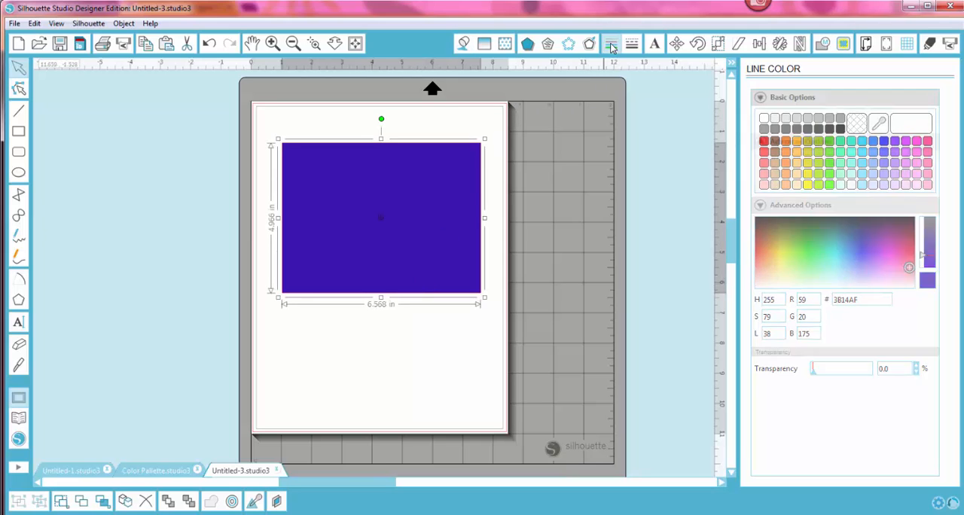
click(878, 126)
click(427, 228)
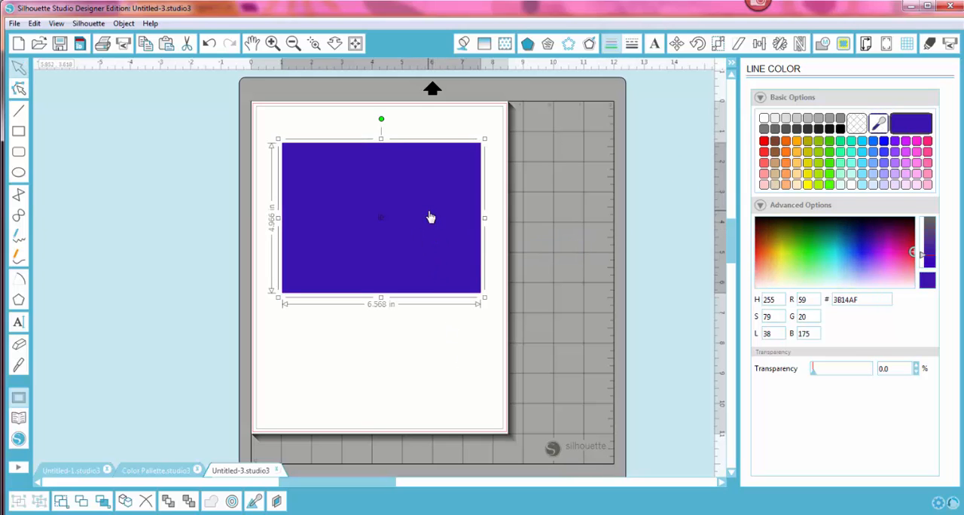
Step: Reopen the fill color settings, switch to Color Scheme Designer in Chrome and copy the complementary color's hex code A68A00
click(463, 43)
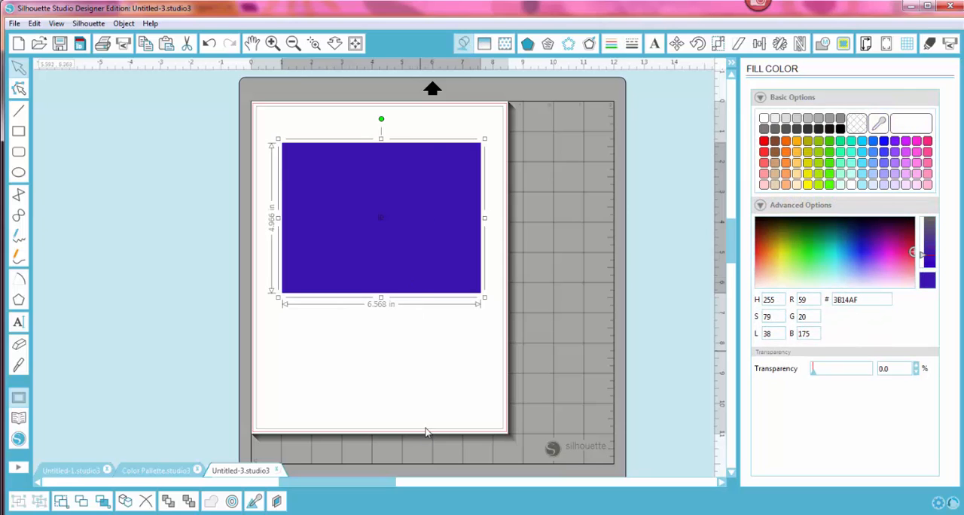
mouse_move(428, 514)
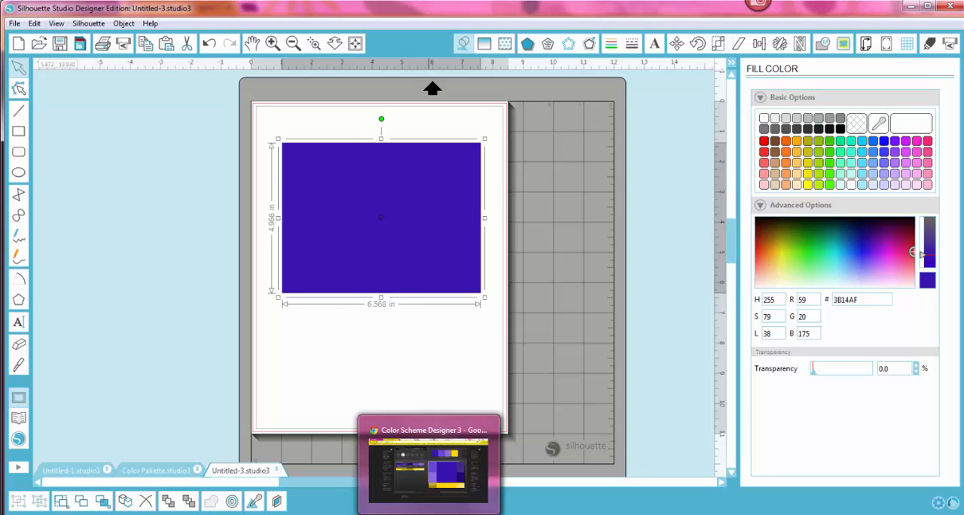
click(427, 467)
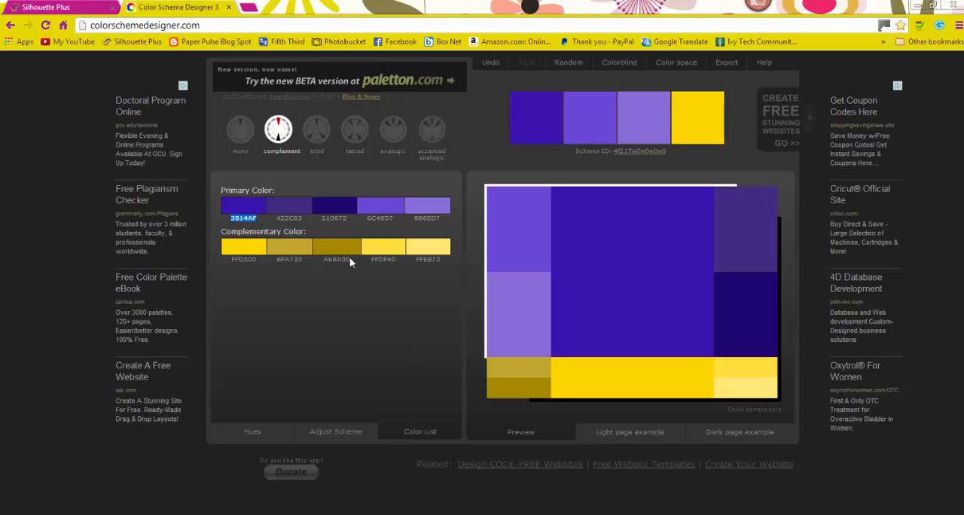
drag(349, 260, 322, 256)
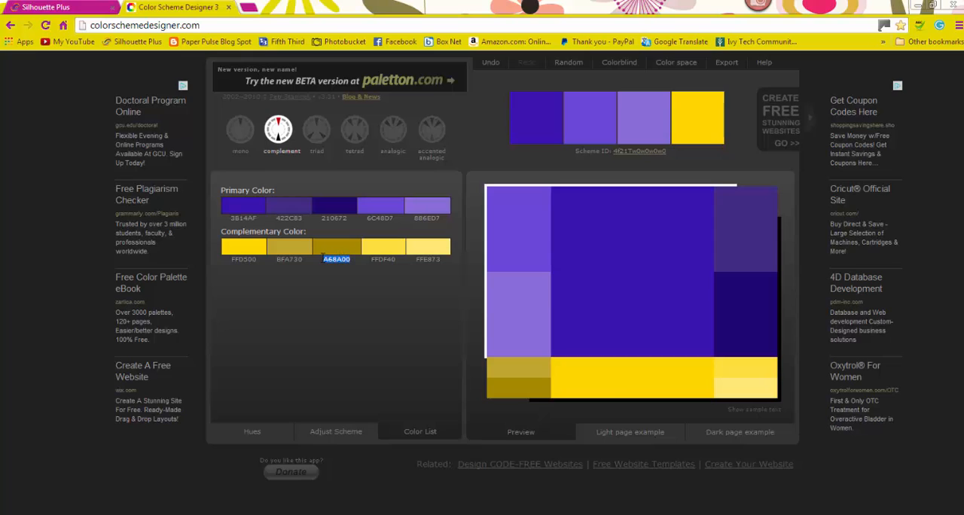
right_click(332, 255)
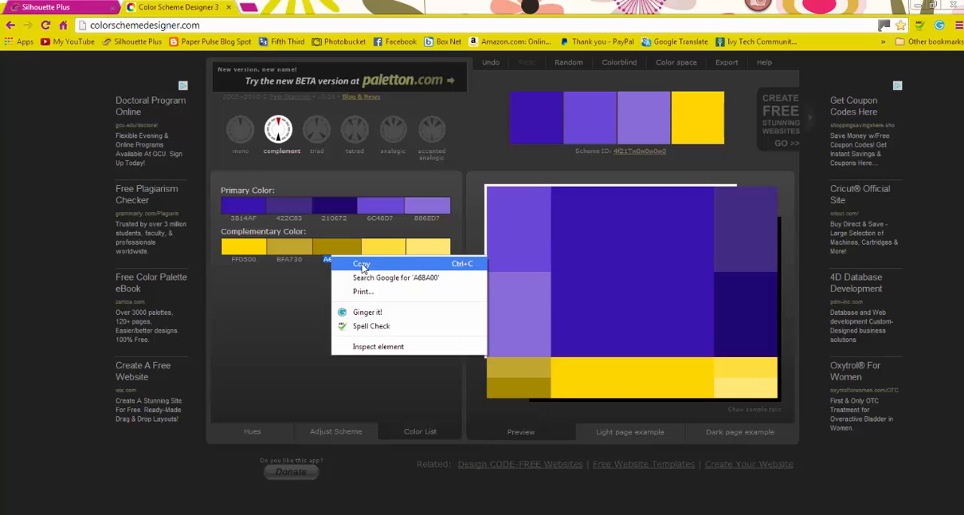
click(363, 264)
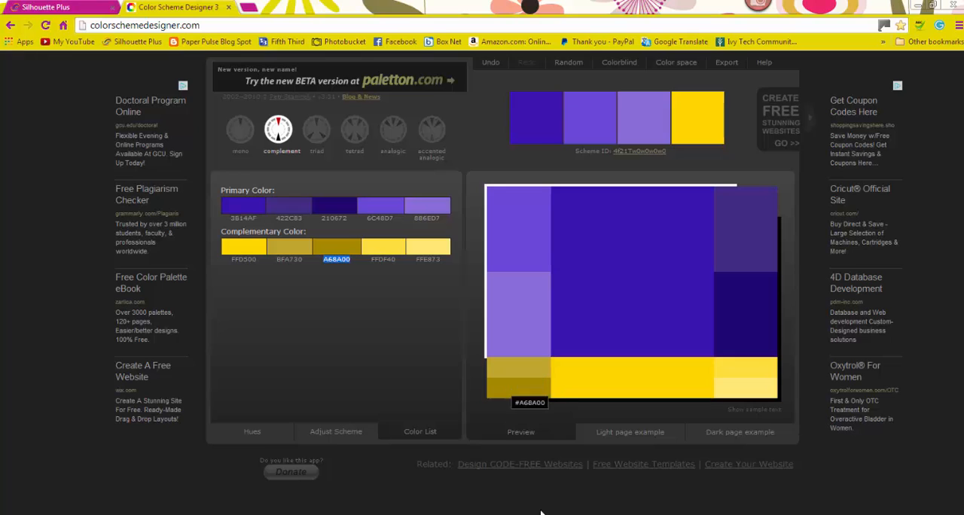
Step: Switch back to Silhouette Studio and replace the rectangle's fill color with the copied hex code A68A00
key(alt+Tab)
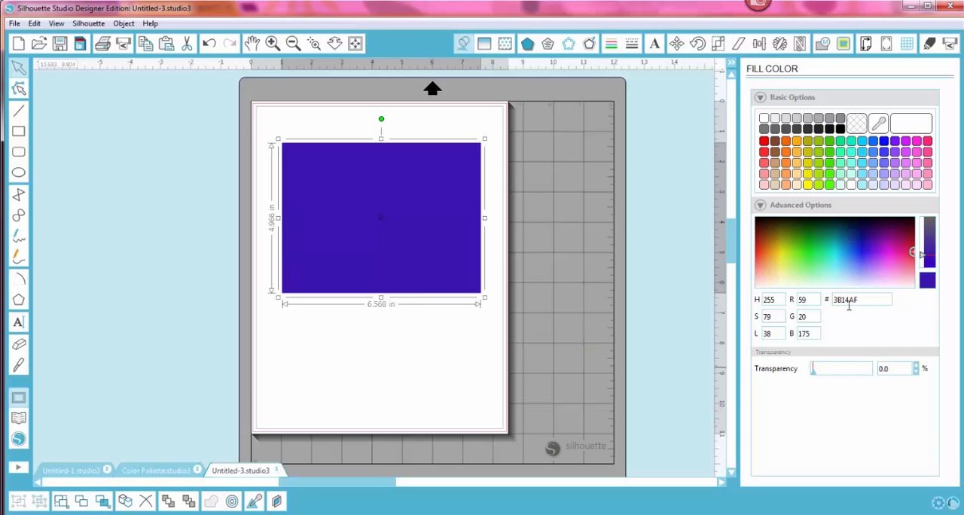
drag(866, 301, 830, 302)
right_click(840, 300)
click(869, 333)
key(Return)
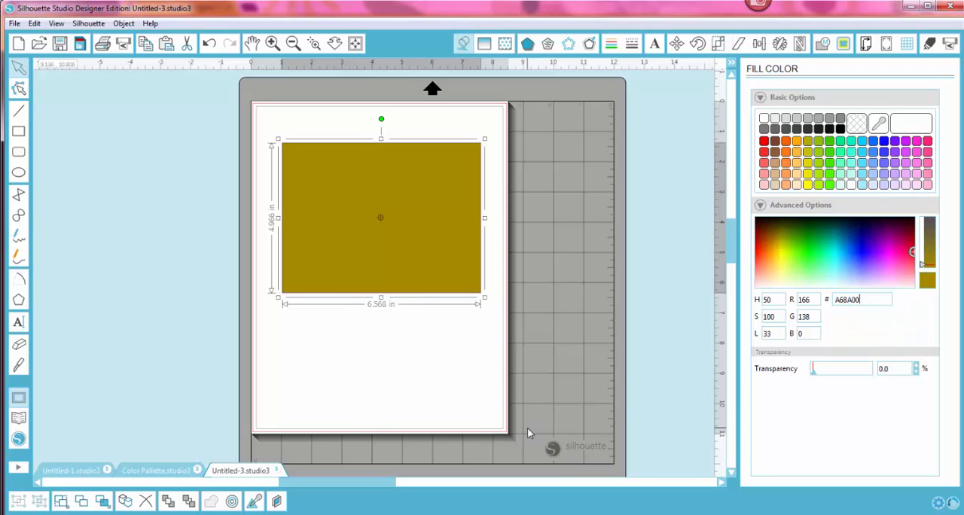
Step: Set the rectangle's line color to match its dark gold fill by sampling the fill, and deselect the rectangle
click(611, 42)
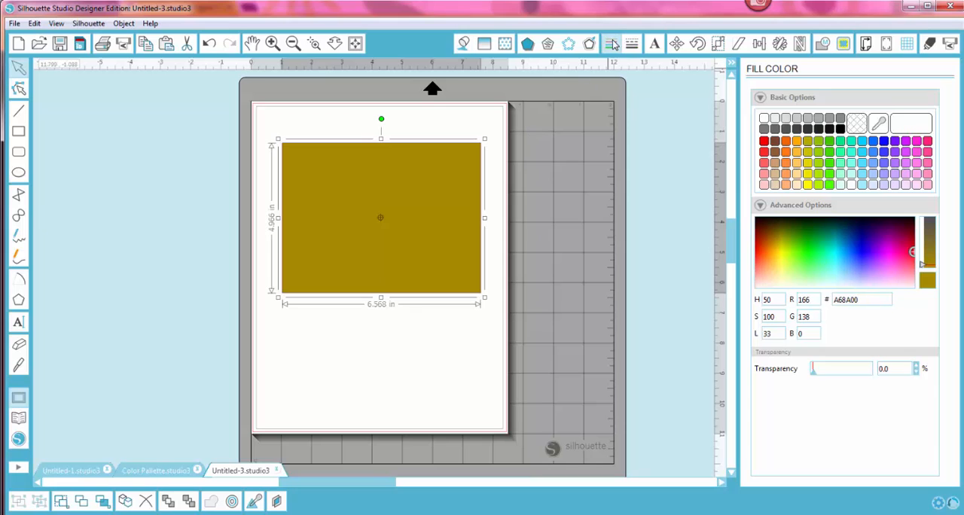
click(878, 123)
click(423, 210)
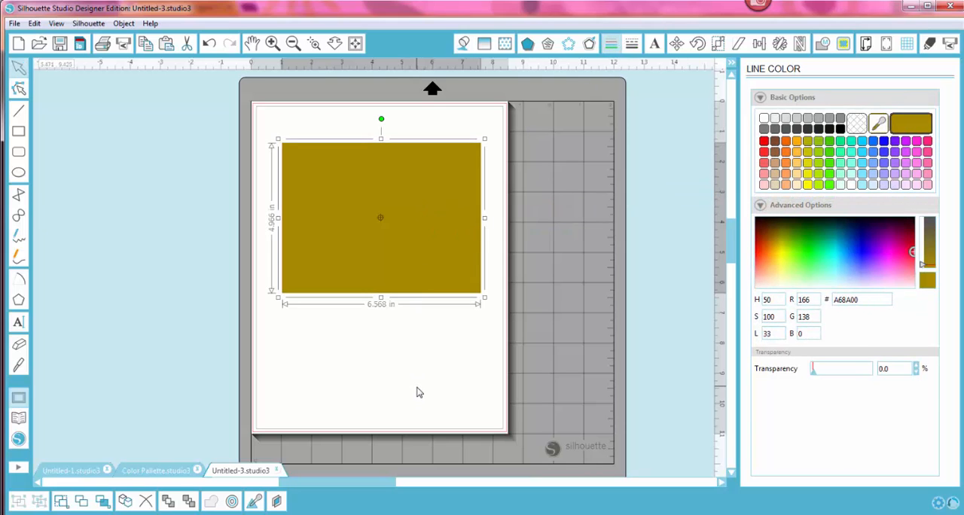
click(417, 390)
Step: Select the rectangle, reopen its fill color settings and try the transparency slider
double_click(459, 211)
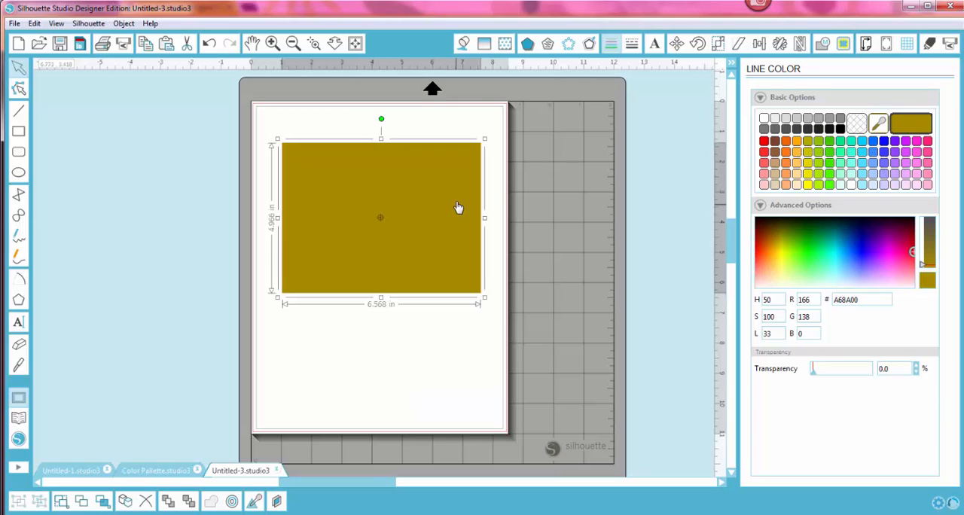
click(464, 44)
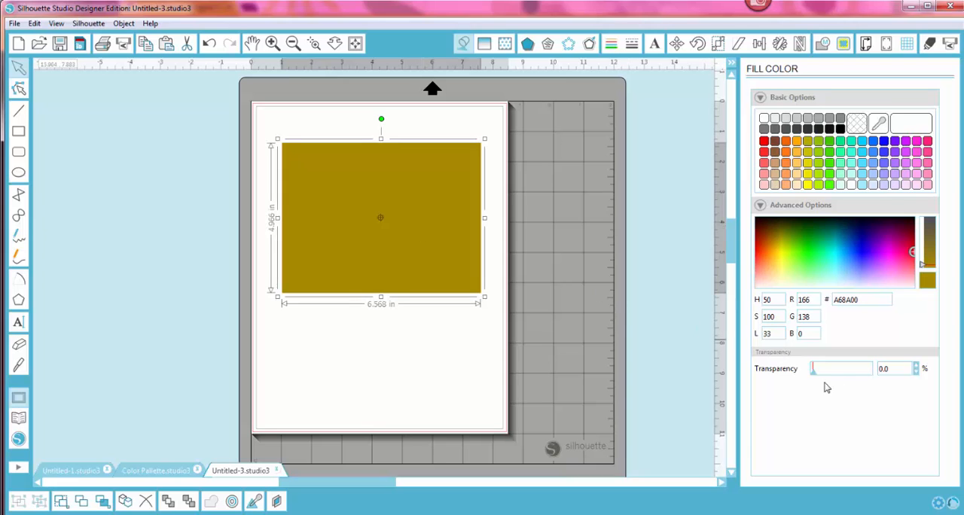
mouse_move(814, 376)
mouse_down()
mouse_move(847, 377)
mouse_move(806, 368)
mouse_up()
Step: Fill the rectangle with the magenta-to-white preset from the basic gradient options
click(485, 45)
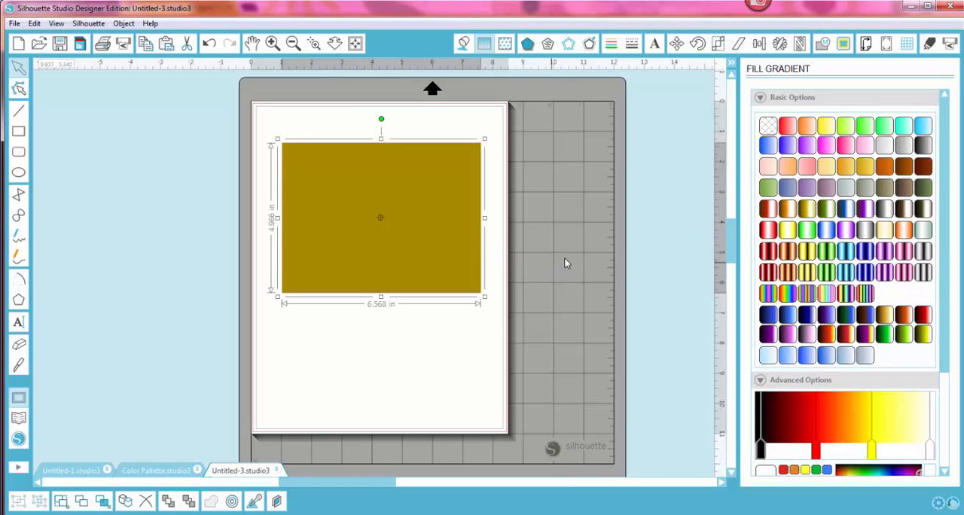
scroll(957, 235, down, 3)
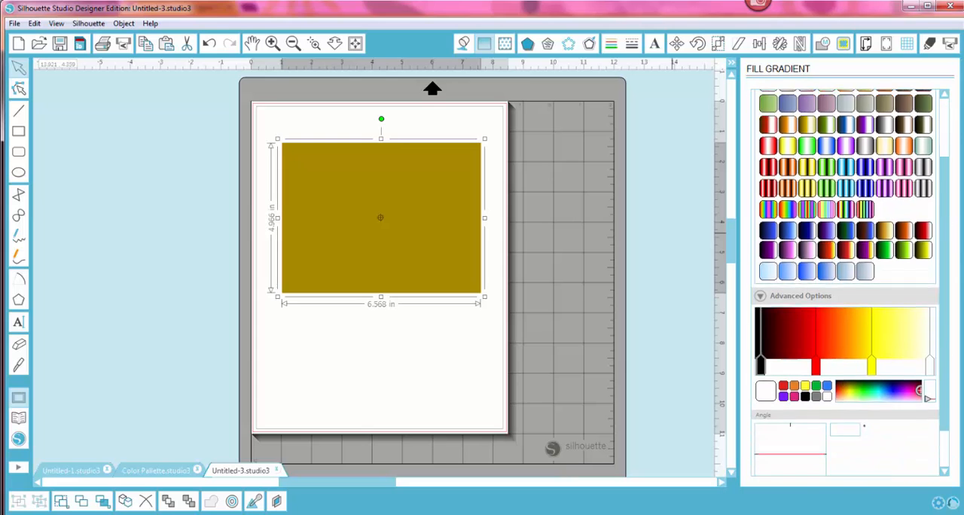
scroll(957, 236, up, 2)
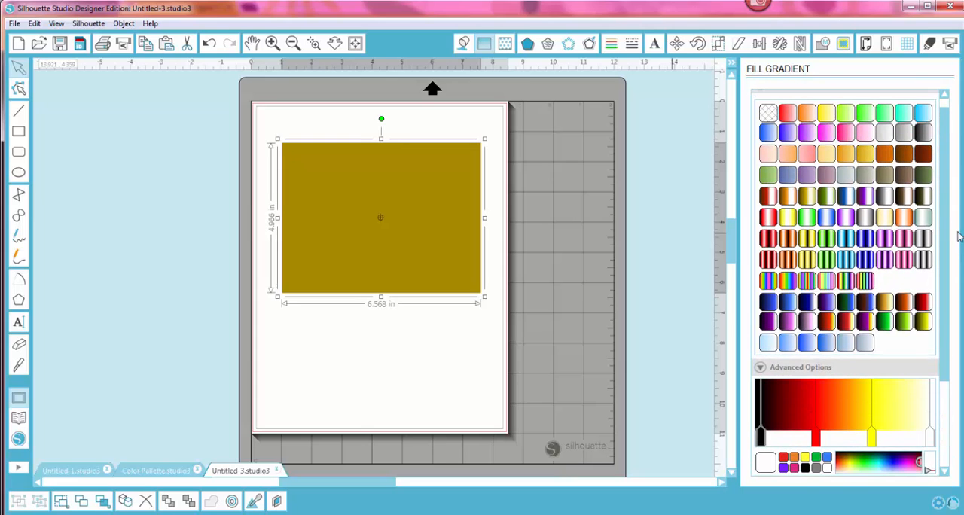
click(826, 133)
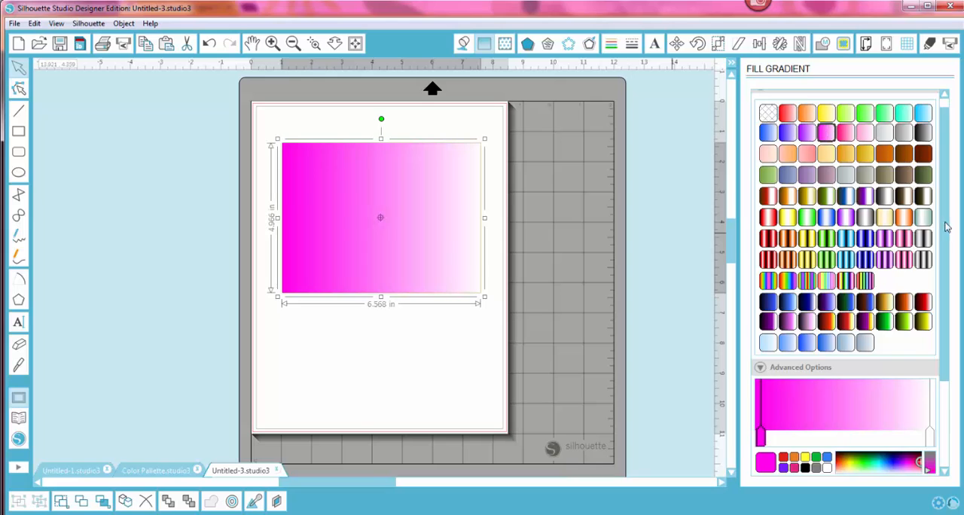
Step: Add three intermediate color stops spread along the magenta-to-white gradient, and select each end stop in turn
scroll(946, 256, down, 2)
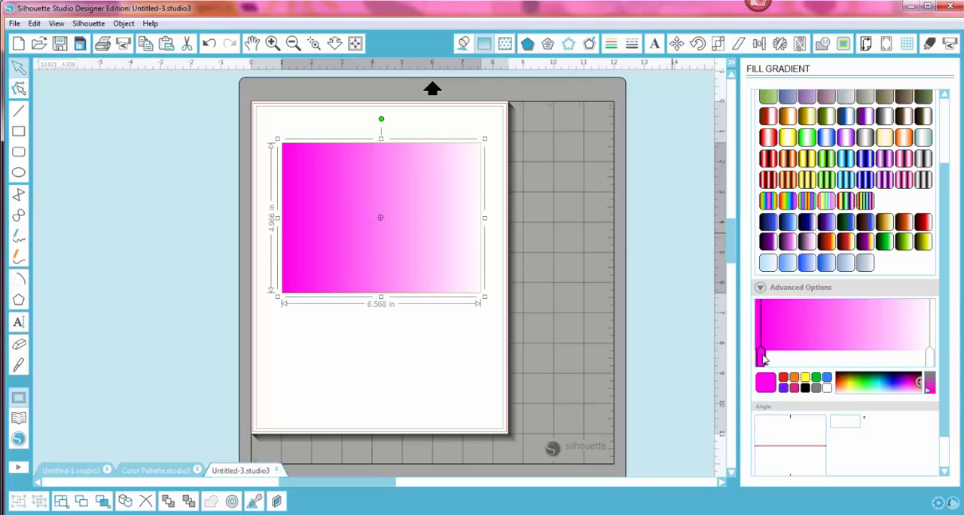
click(790, 355)
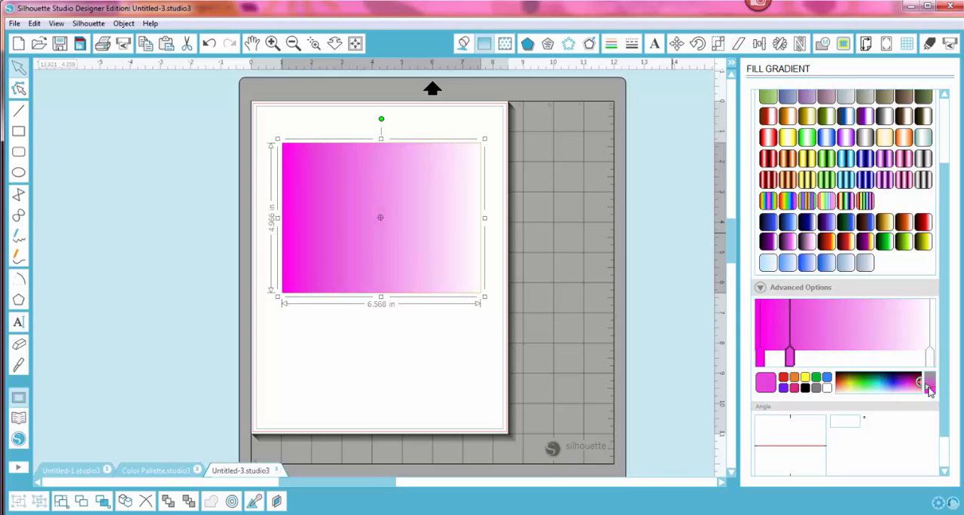
click(839, 353)
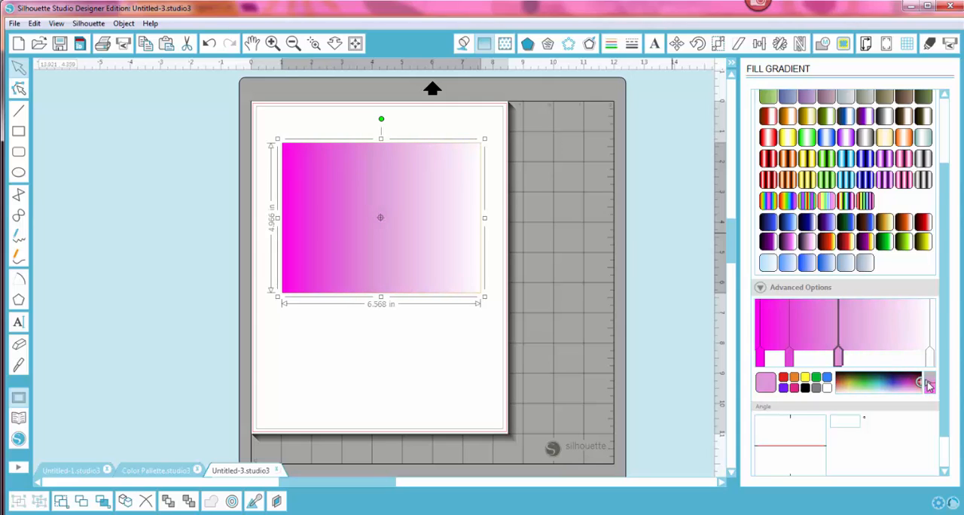
click(890, 354)
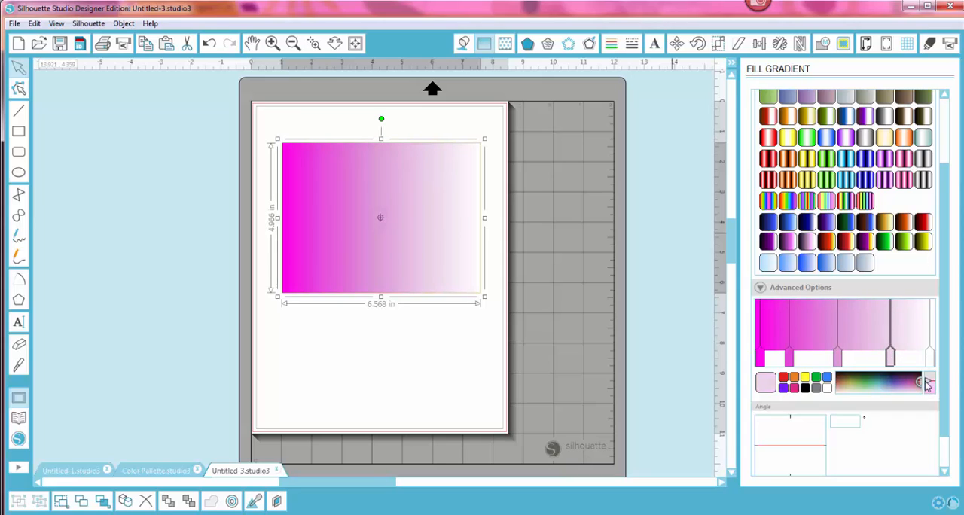
click(929, 360)
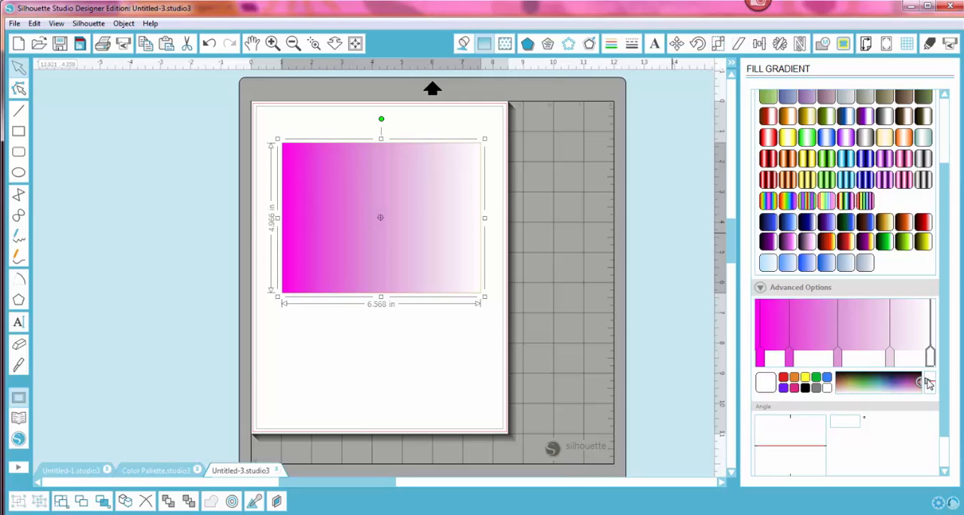
click(761, 363)
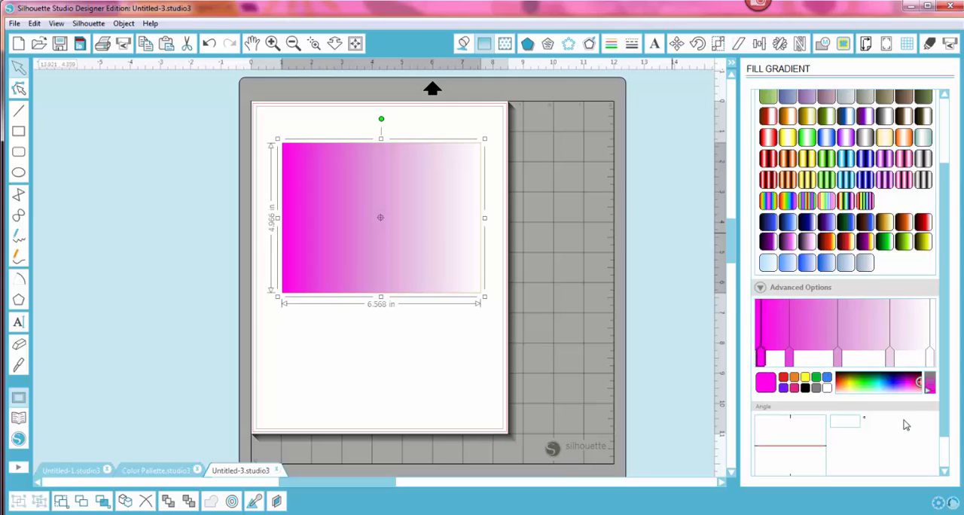
Step: Recolor the gradient's white end stop, trying a crimson shade first and settling on orchid pink
click(929, 360)
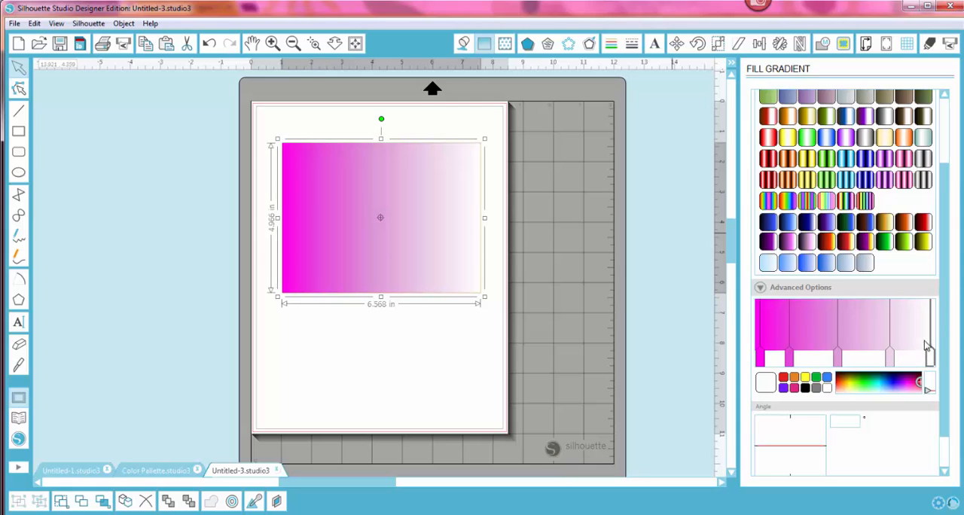
drag(926, 391, 926, 384)
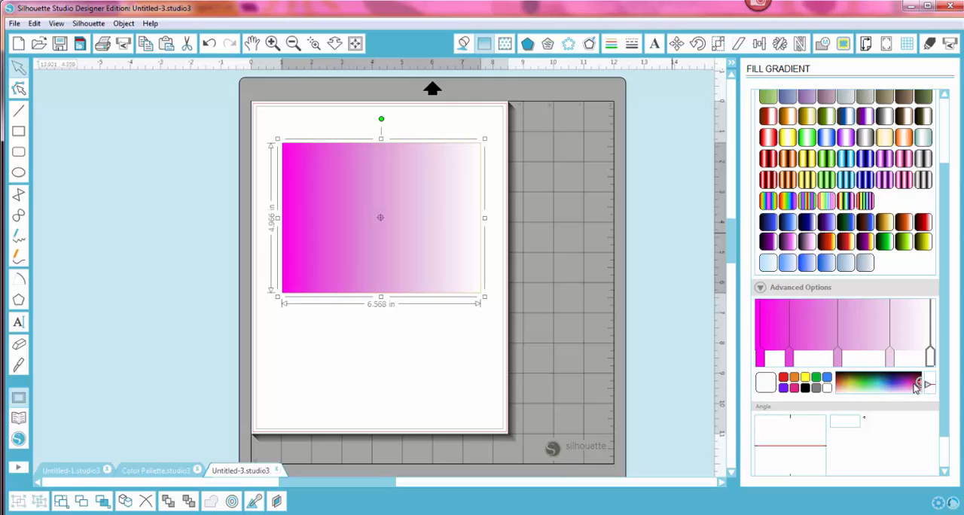
click(916, 383)
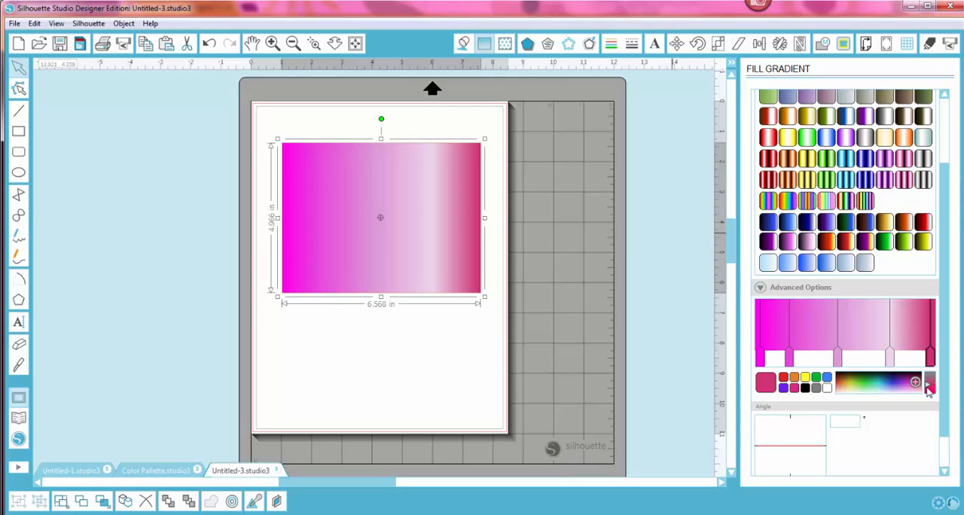
click(908, 386)
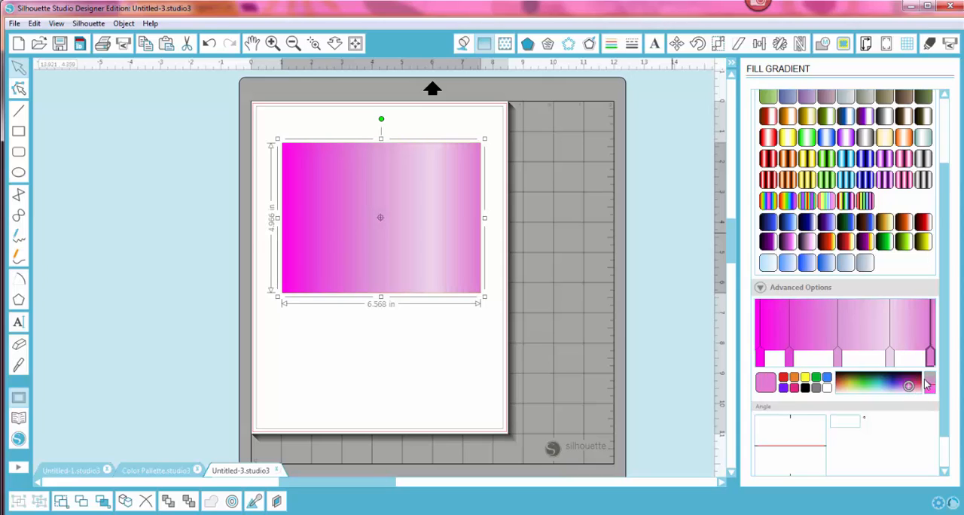
Step: Shift the pale pink gradient stop slightly toward the middle, reselect the end stop and show the gradient's angle and transparency settings
drag(891, 356, 885, 356)
click(929, 358)
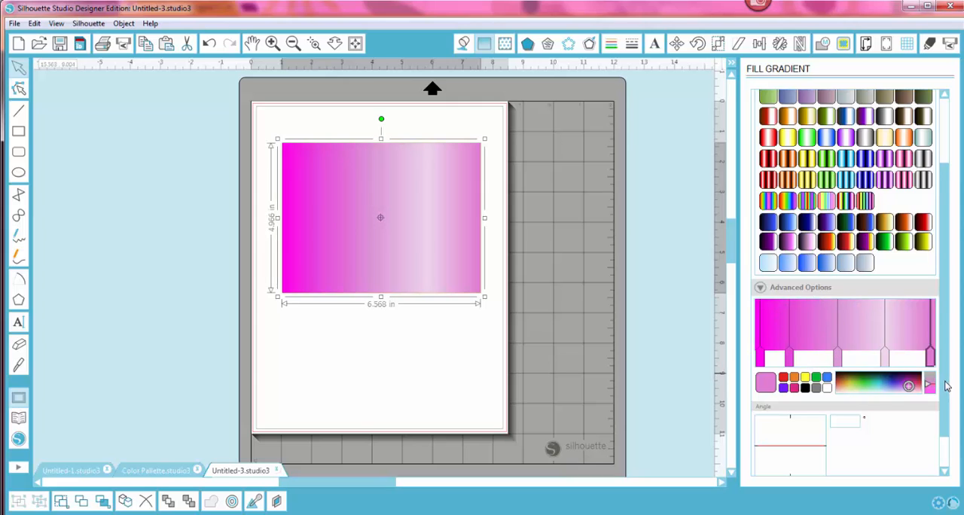
scroll(957, 425, down, 1)
scroll(957, 426, down, 1)
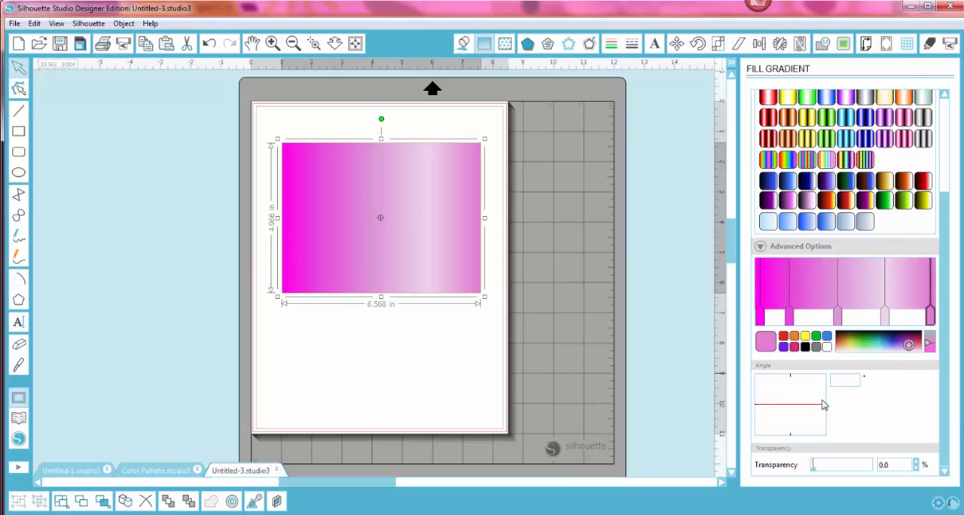
Step: Rotate the rectangle's gradient to an angle of -45° and replace its colors with the bright blue-to-white preset
drag(823, 409, 813, 386)
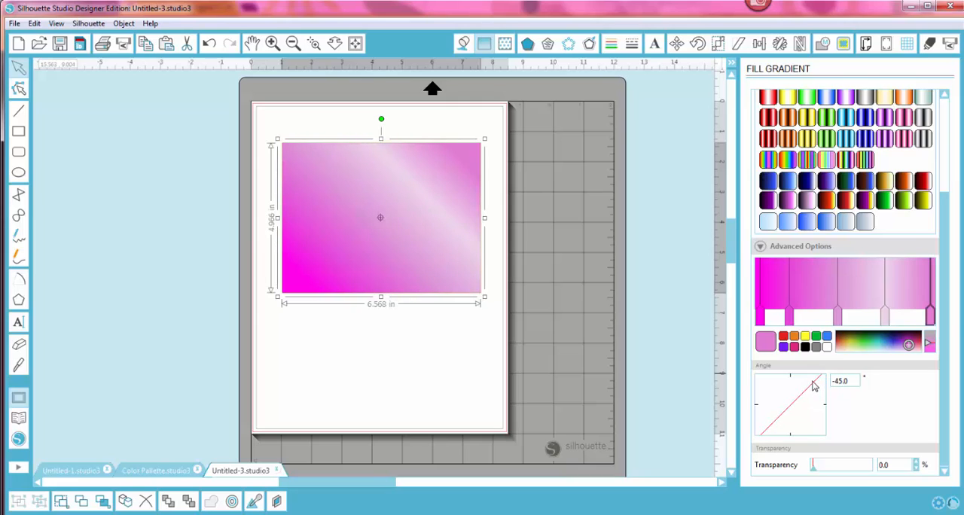
click(443, 357)
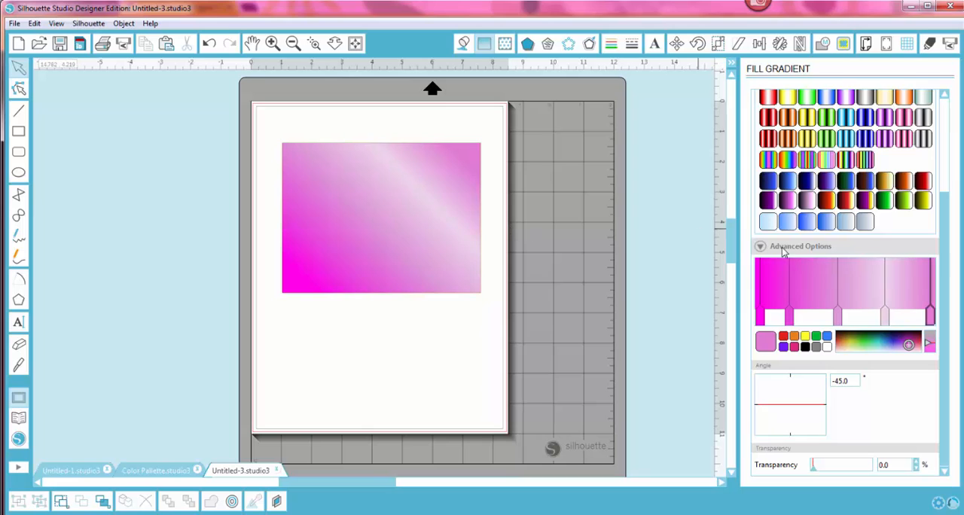
drag(947, 234, 947, 170)
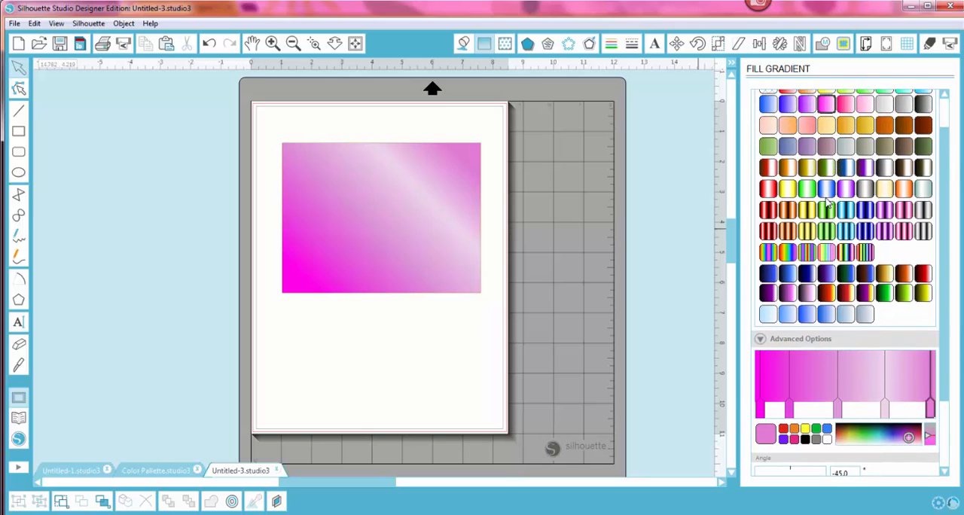
click(807, 314)
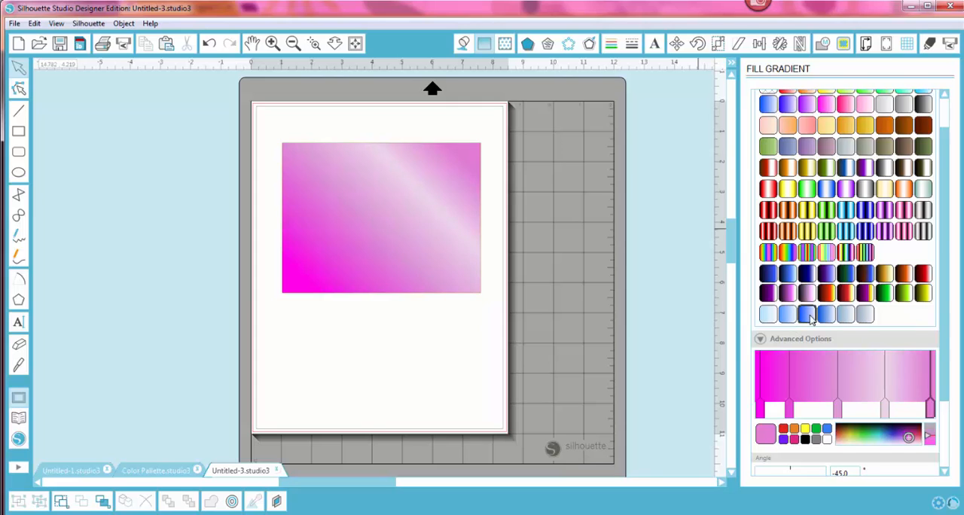
click(477, 290)
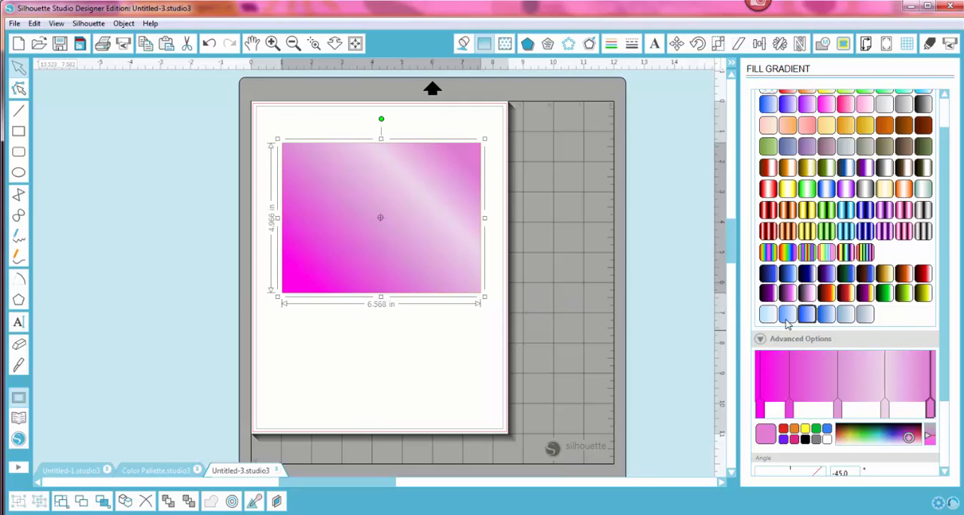
click(807, 315)
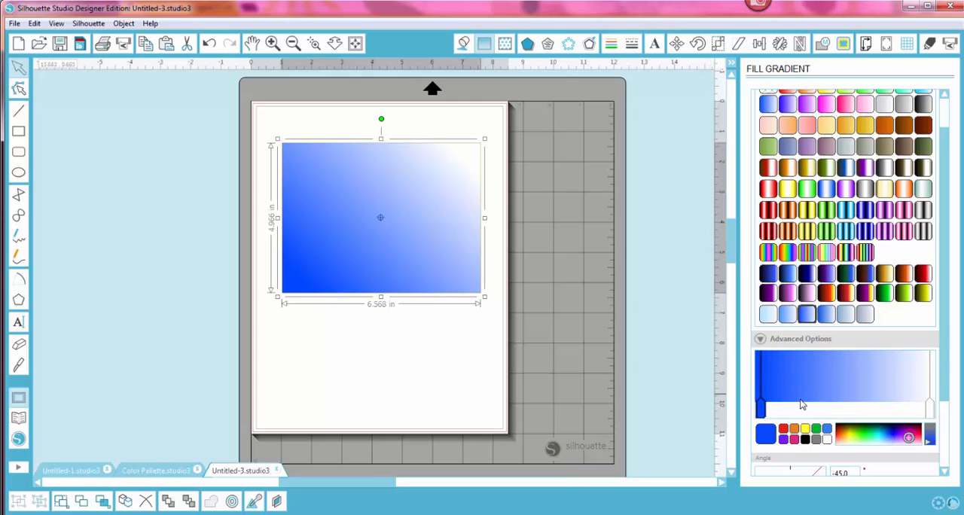
Step: Add a middle stop to the blue-to-white gradient and recolor it, trying grayish blue, pink and olive before choosing light green
click(848, 405)
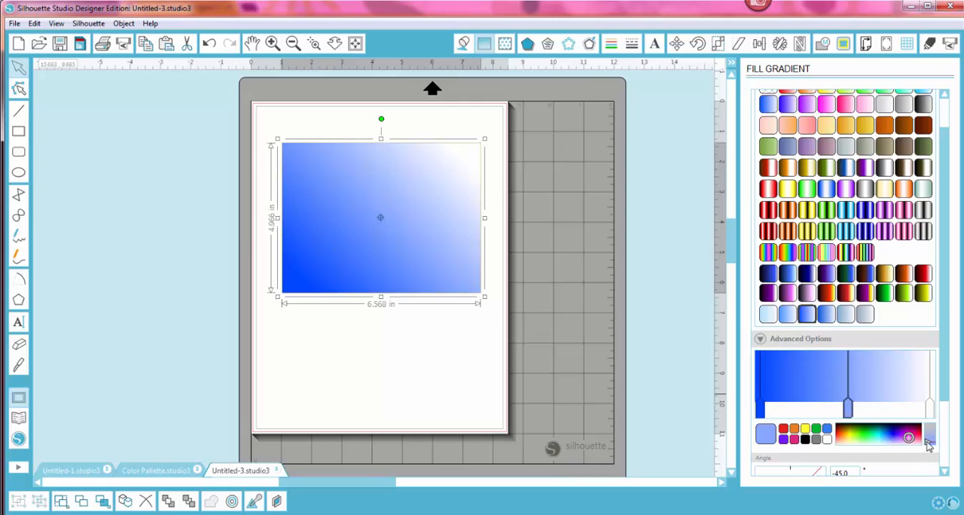
drag(928, 446, 928, 438)
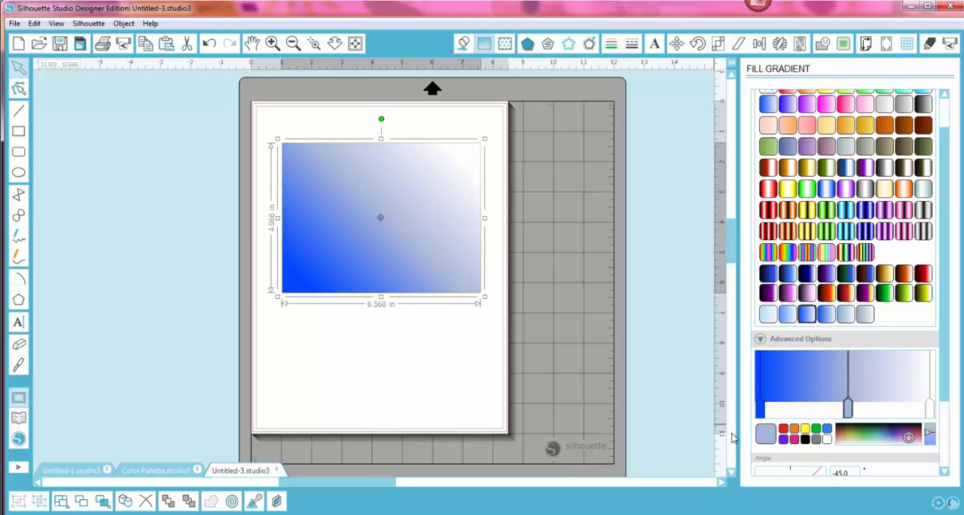
click(795, 440)
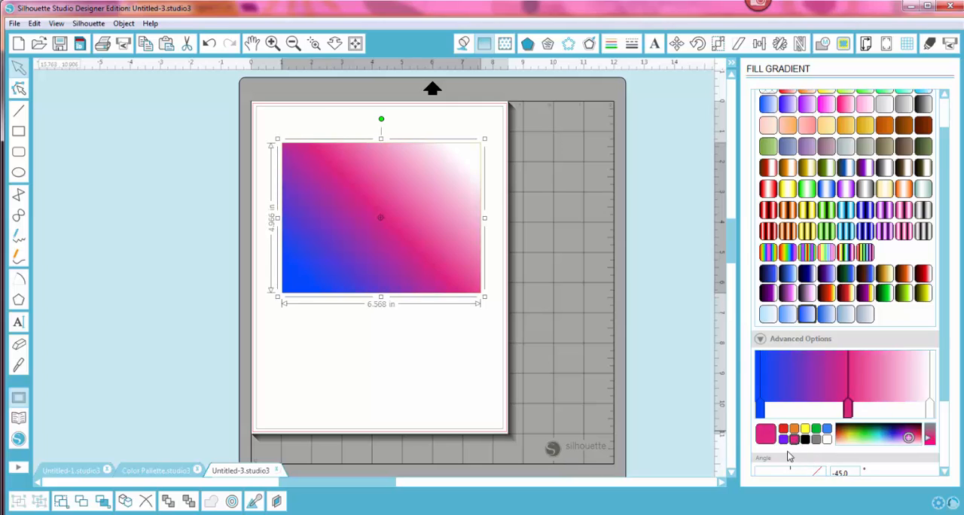
click(848, 434)
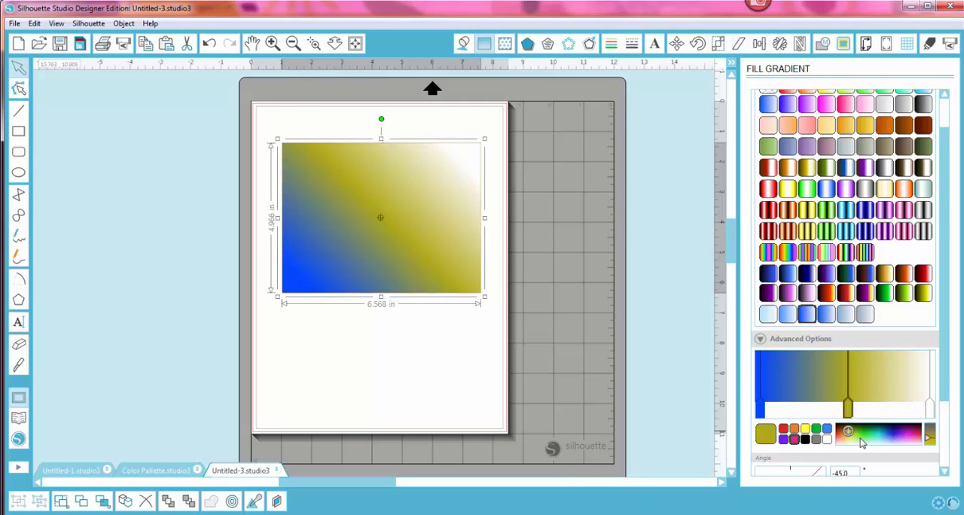
click(859, 438)
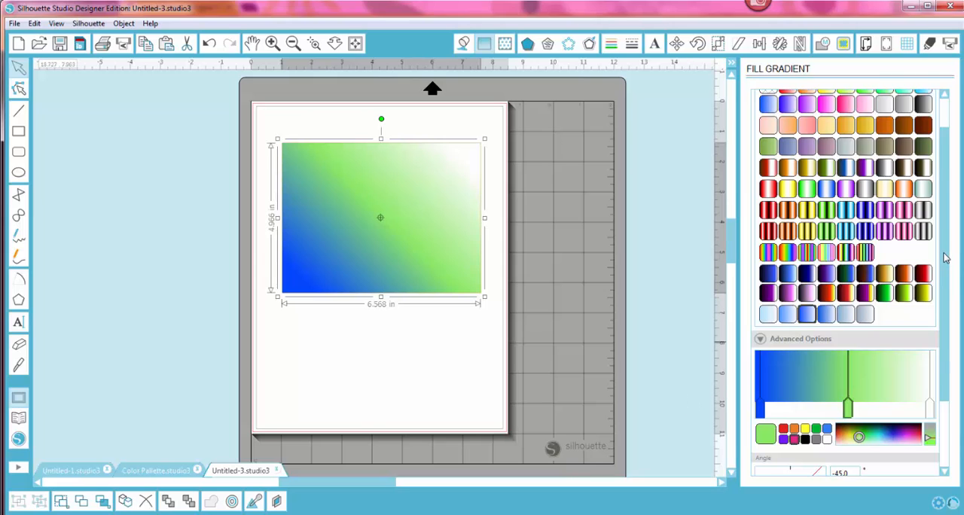
scroll(951, 271, down, 1)
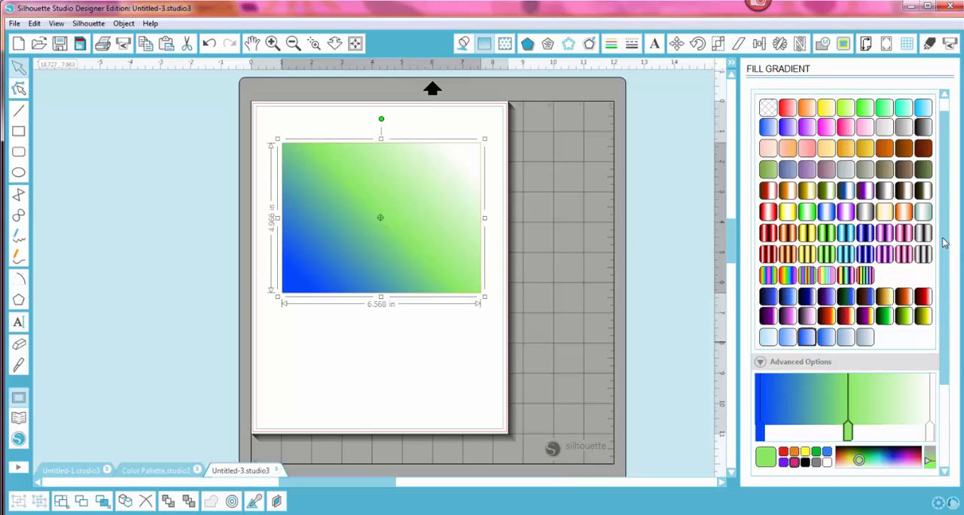
Step: Reselect the rectangle and fill it with the red, orange and yellow argyle diamond pattern
click(398, 372)
click(391, 296)
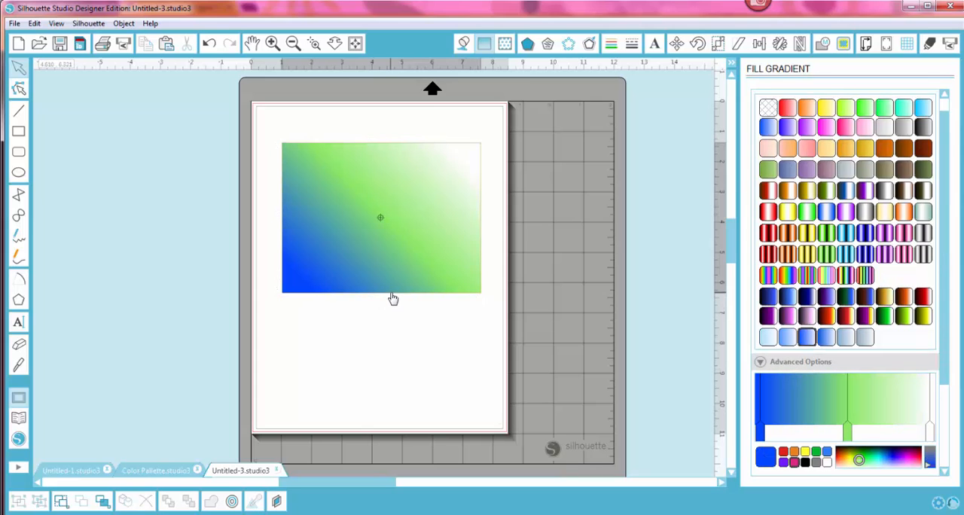
click(505, 45)
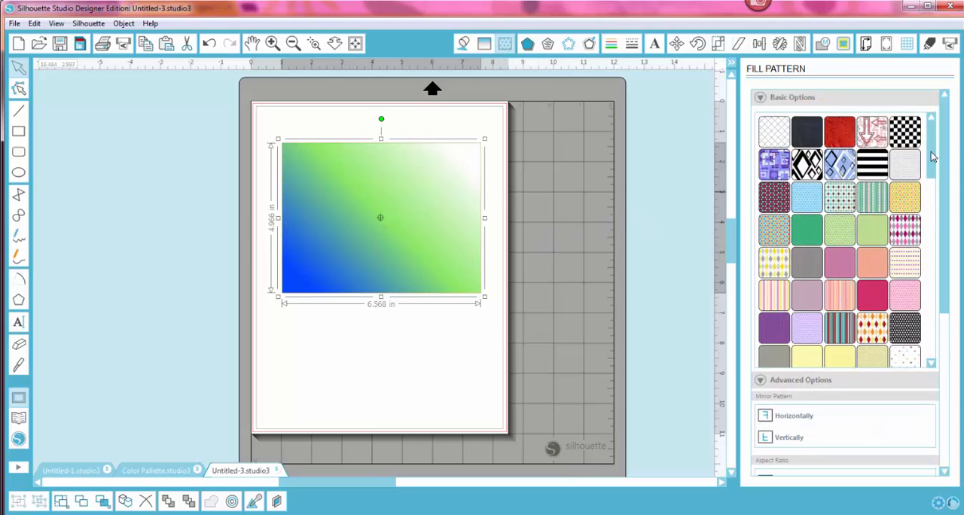
drag(932, 156, 953, 179)
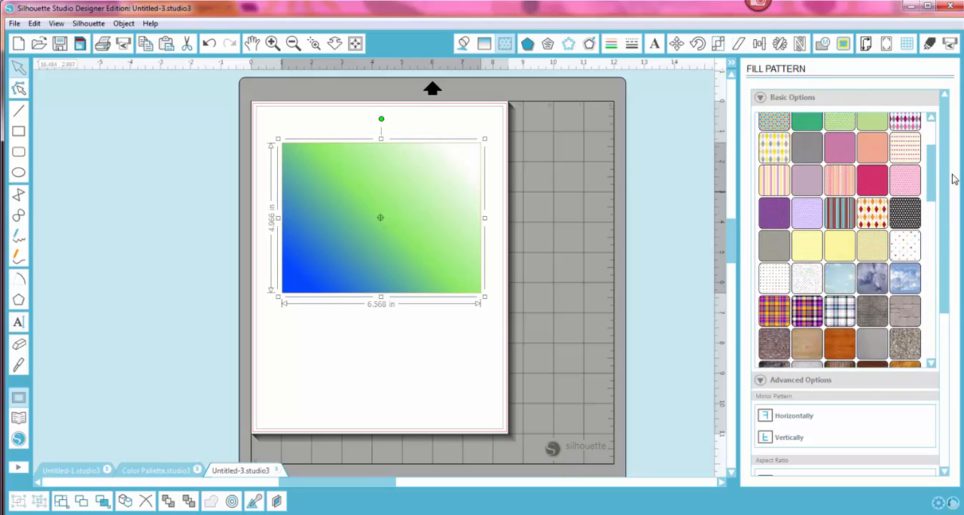
click(873, 220)
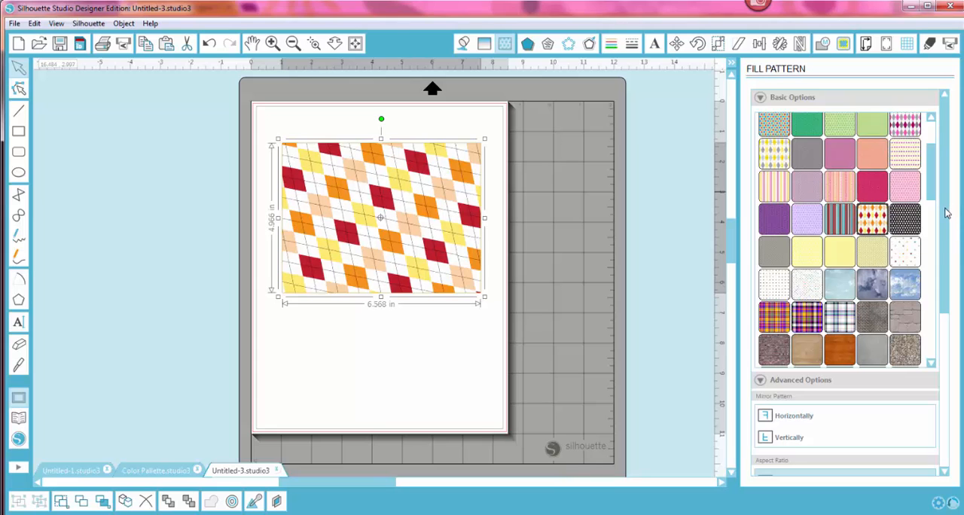
Step: Straighten the argyle pattern by setting its rotation to 0° in the advanced pattern options
drag(947, 213, 950, 293)
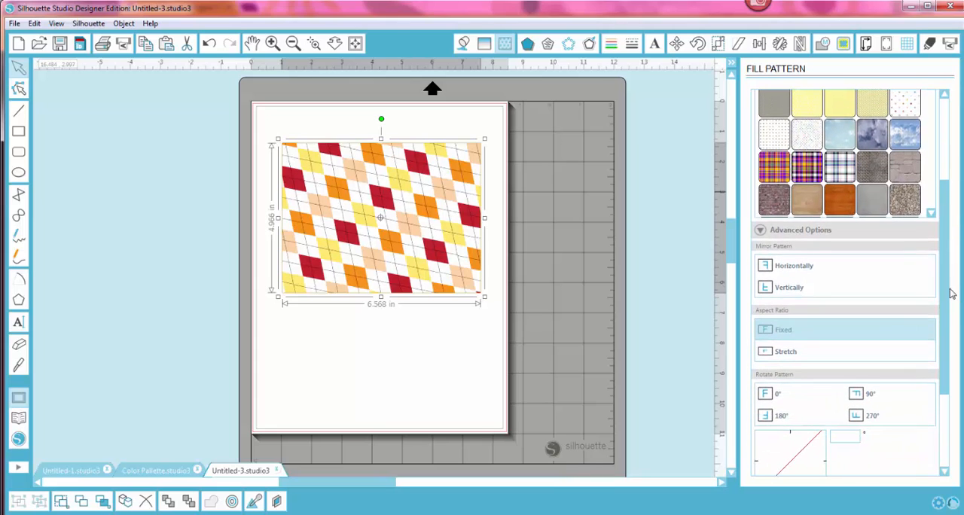
click(760, 232)
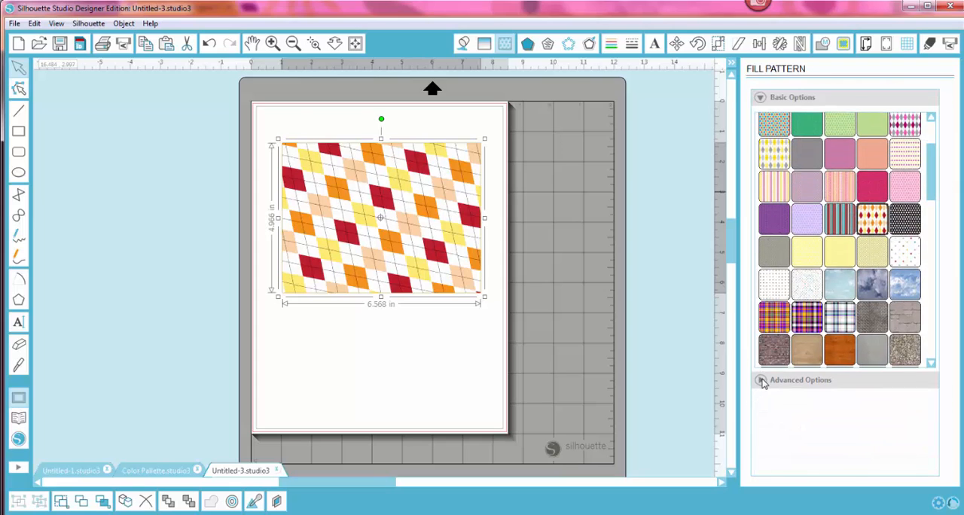
click(761, 381)
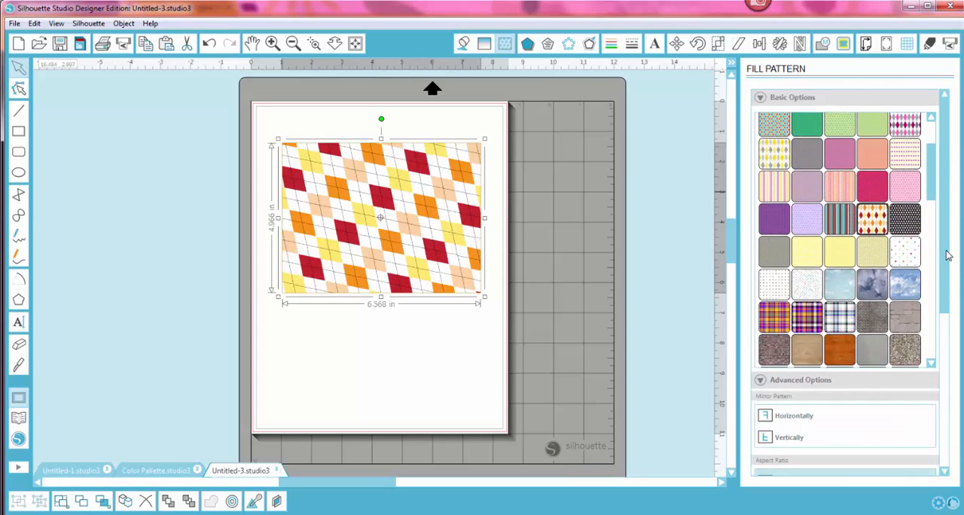
scroll(948, 256, down, 5)
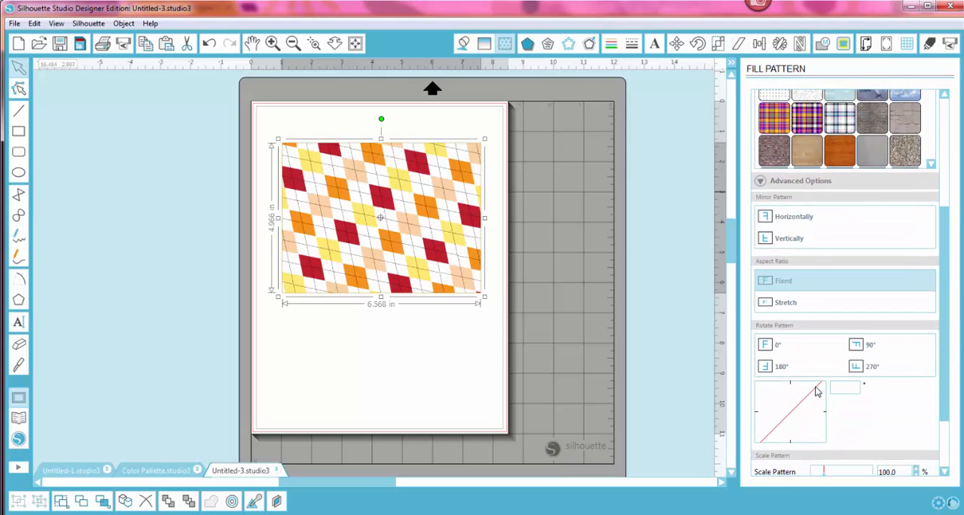
drag(818, 396, 826, 415)
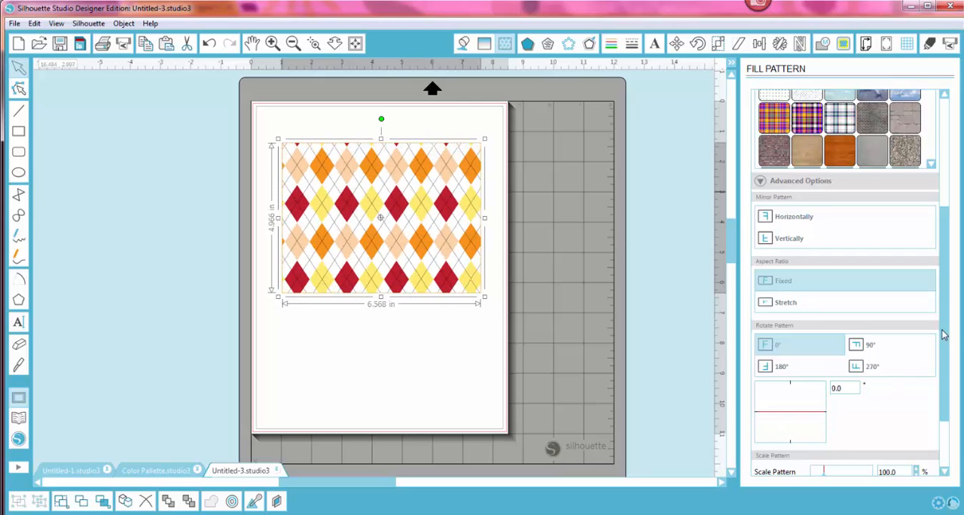
Step: Scale the argyle pattern down to 30.5% and show its transparency setting
drag(943, 334, 956, 370)
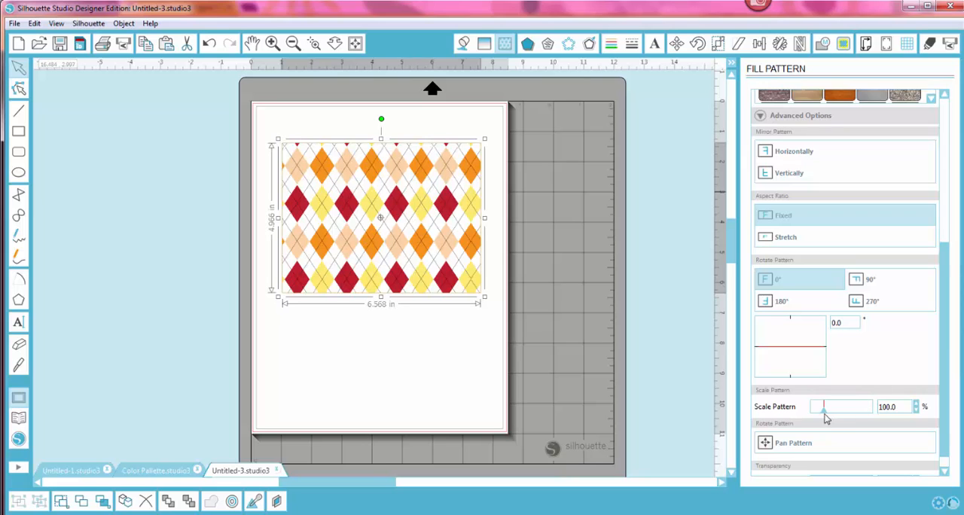
mouse_move(825, 415)
mouse_down()
mouse_move(850, 408)
mouse_move(818, 413)
mouse_up()
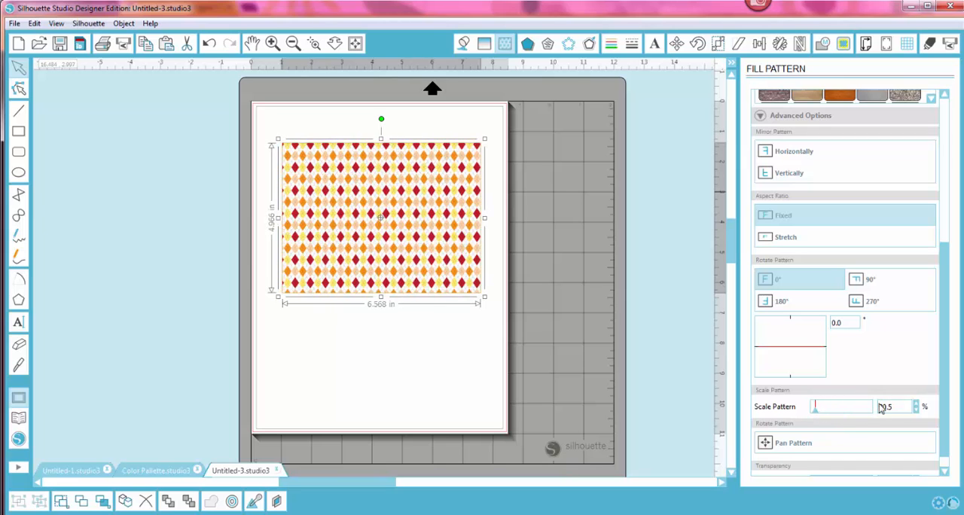
drag(944, 355, 950, 374)
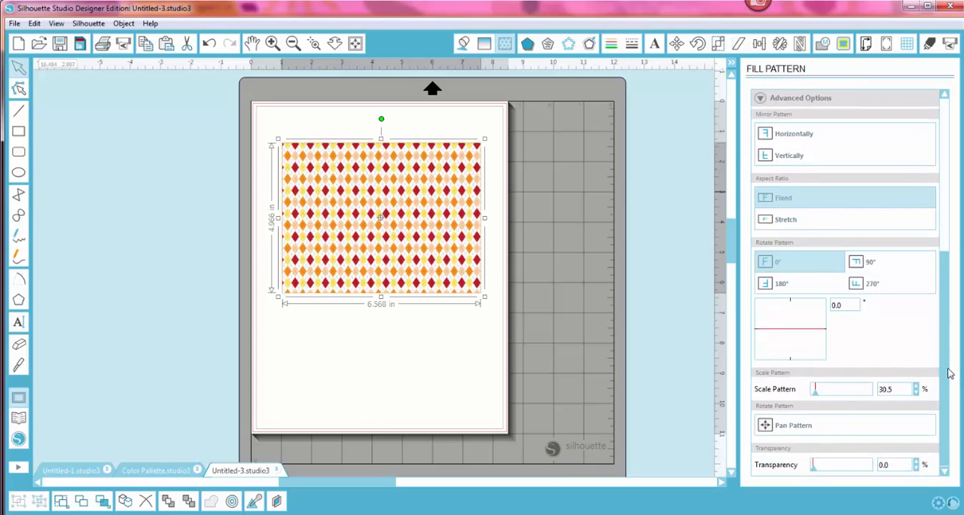
mouse_move(813, 471)
mouse_down()
mouse_move(847, 468)
mouse_move(802, 467)
mouse_up()
Step: Duplicate the patterned rectangle and place the copy lower on the page, slightly overlapping the original
key(i)
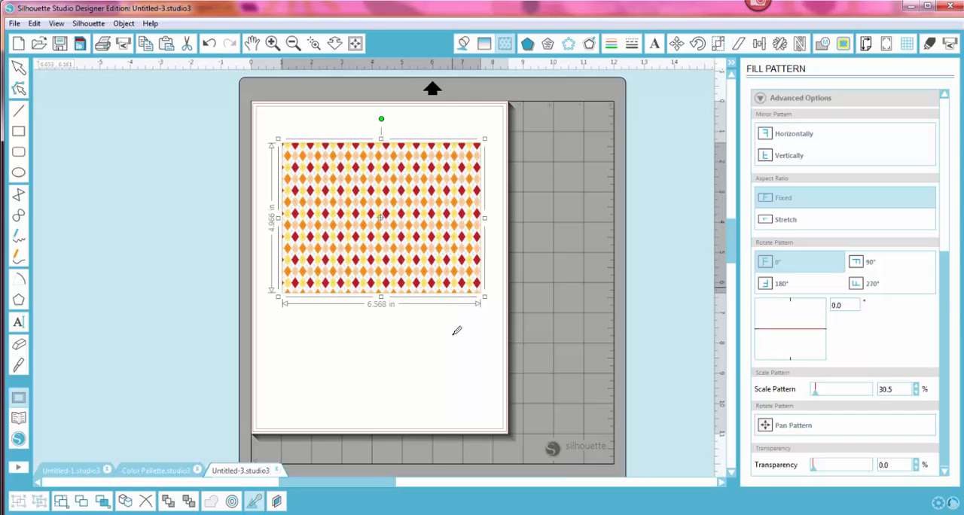
click(443, 282)
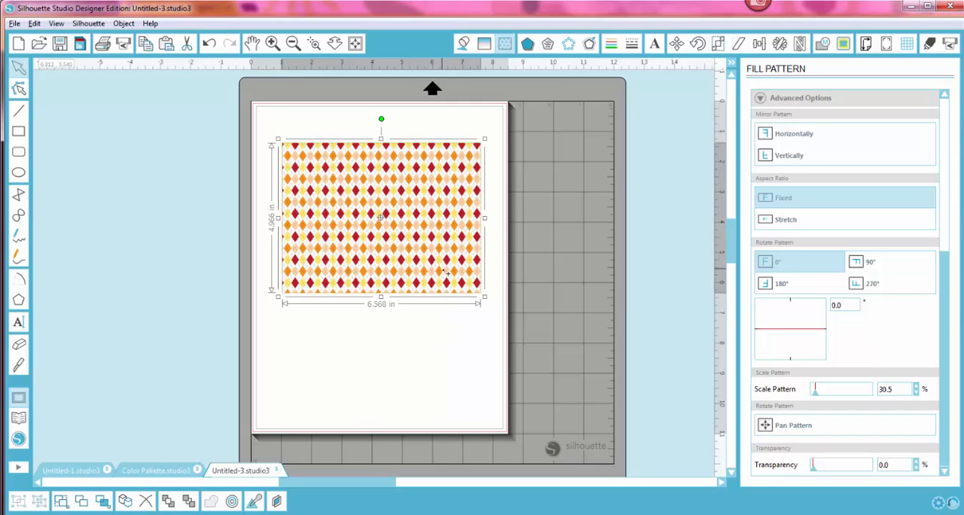
drag(445, 272, 450, 398)
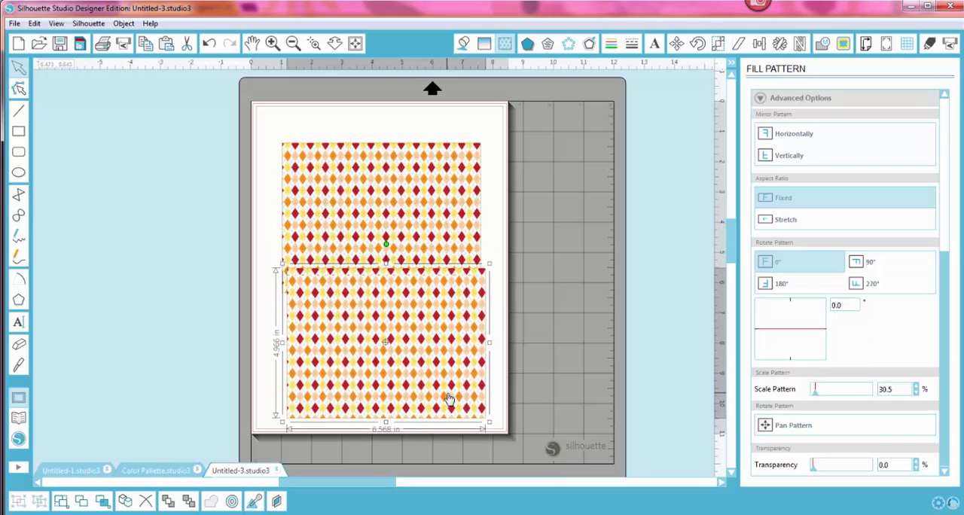
Step: Fill the lower rectangle with the dark red B61C2B, sampled from a red diamond in the original's pattern
click(463, 42)
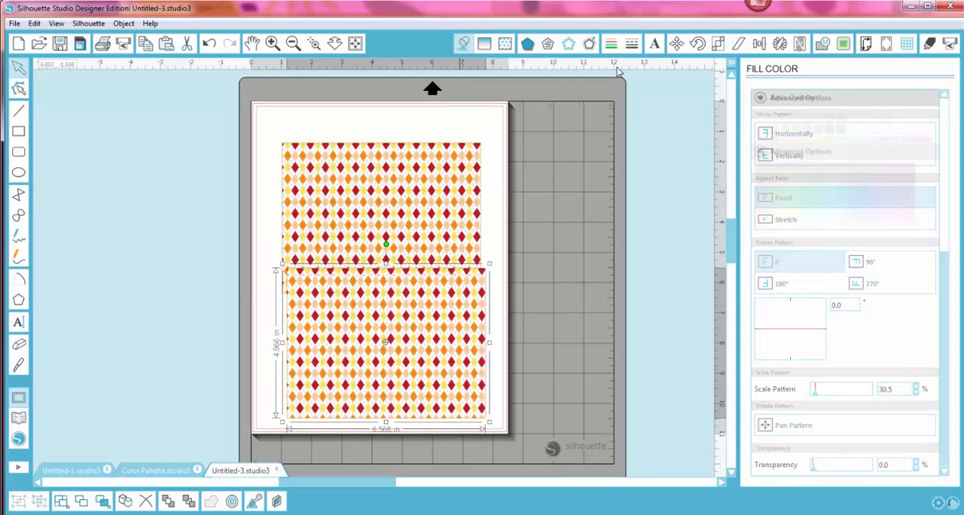
click(877, 123)
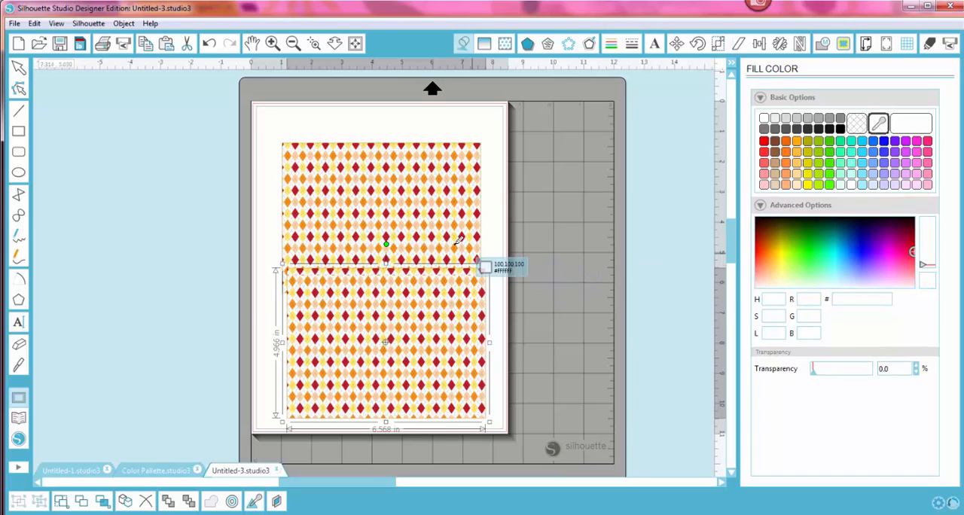
click(420, 212)
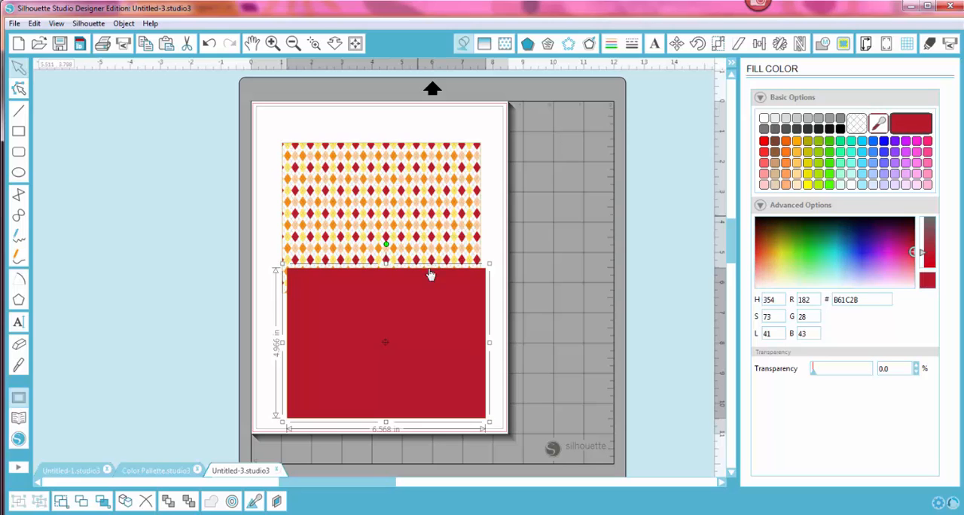
Step: Send the red rectangle to the back and align it directly behind the patterned rectangle
drag(447, 363, 442, 289)
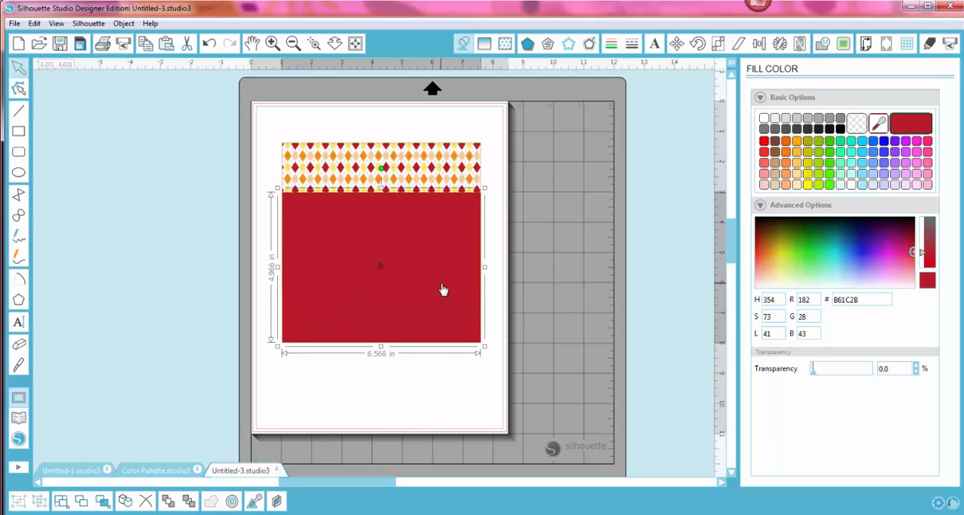
right_click(441, 284)
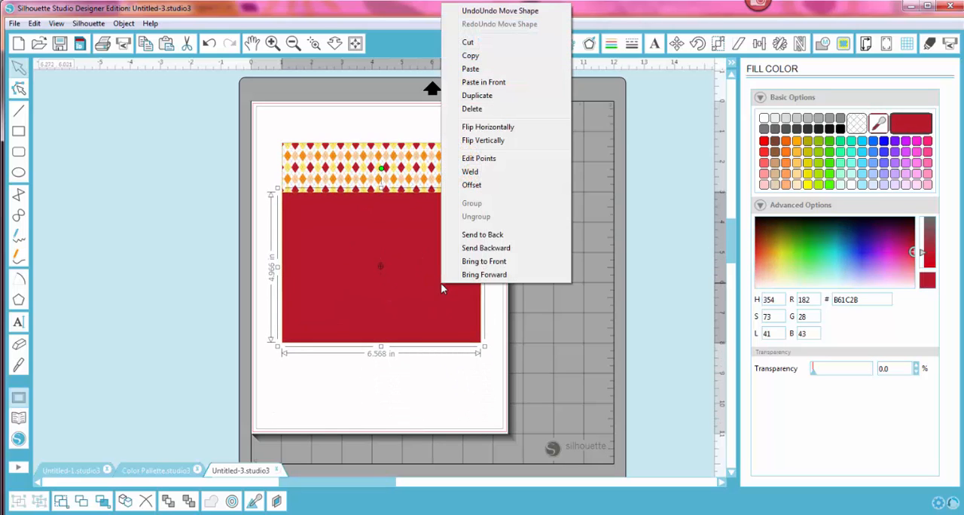
click(485, 235)
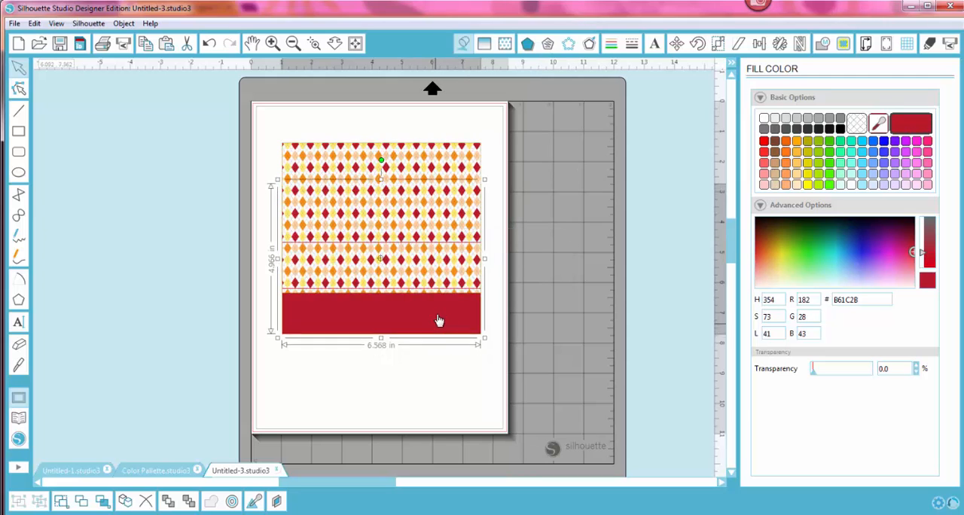
drag(438, 320, 441, 284)
Step: Select the patterned rectangle in front and set its fill transparency to 37.1%
click(439, 347)
click(438, 284)
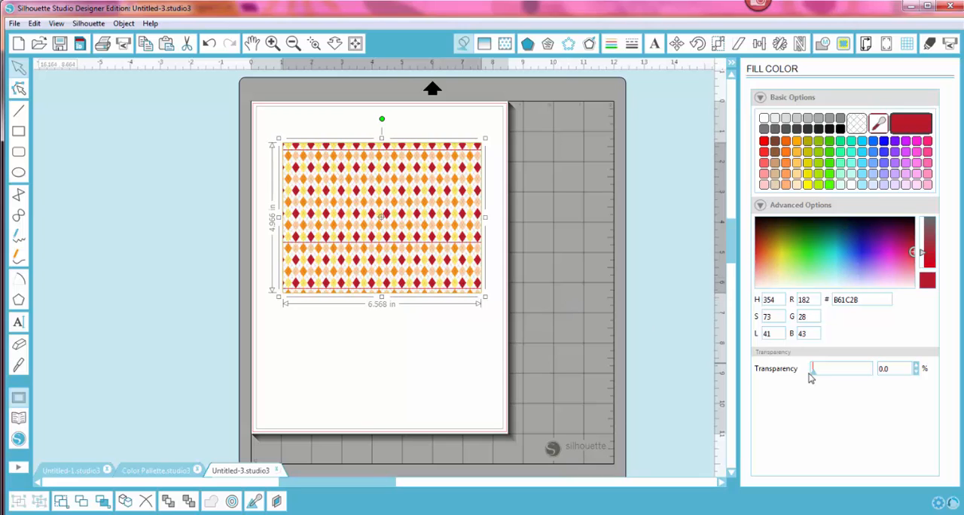
drag(813, 376, 834, 377)
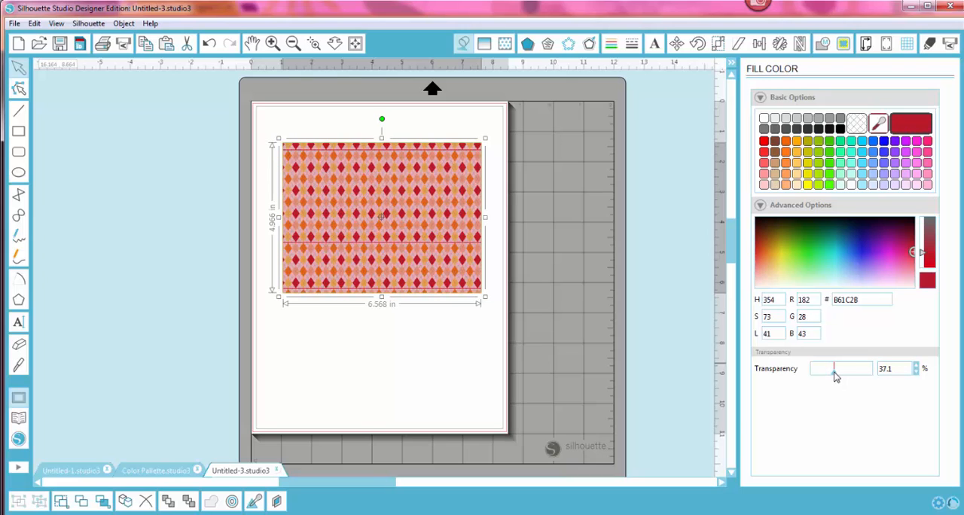
Step: Examine the semi-transparent argyle pattern over the red rectangle up close, checking its upper and lower areas
click(412, 394)
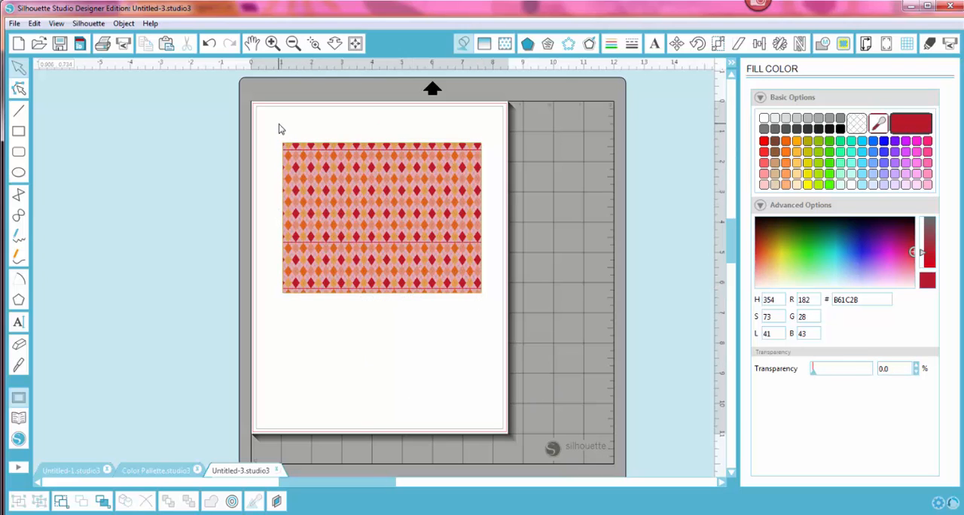
click(314, 43)
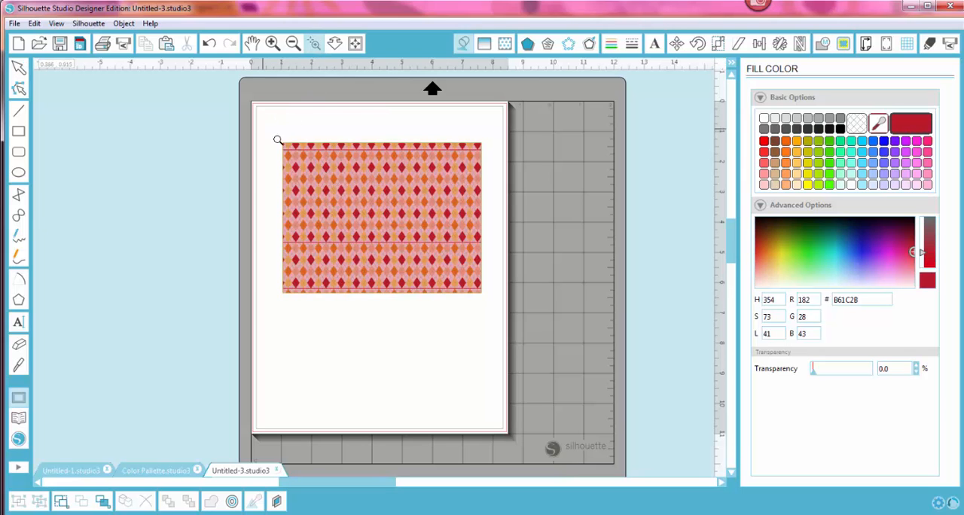
drag(262, 125, 512, 350)
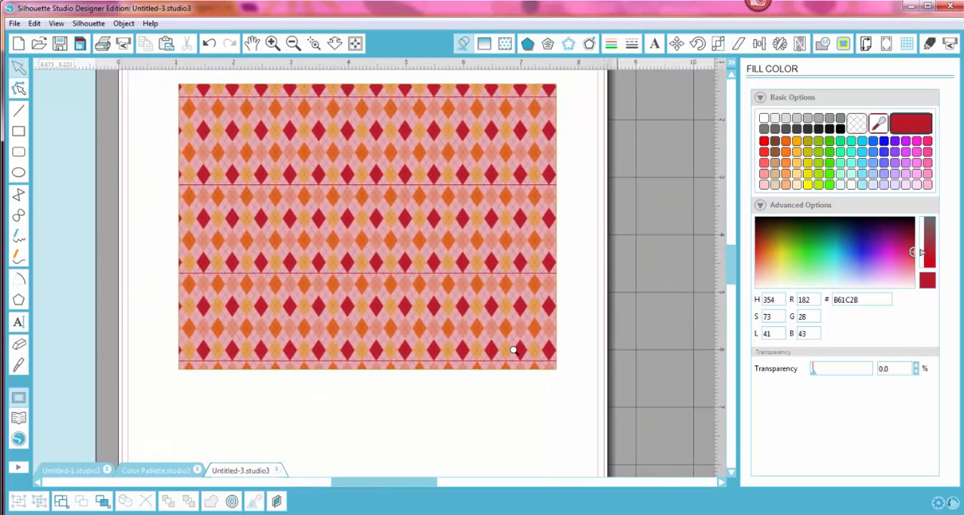
click(314, 45)
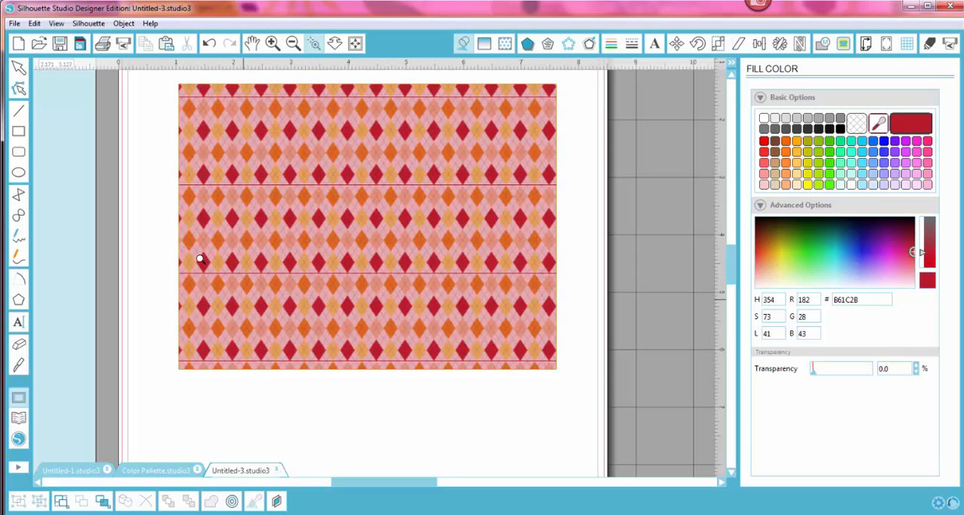
drag(180, 245, 577, 402)
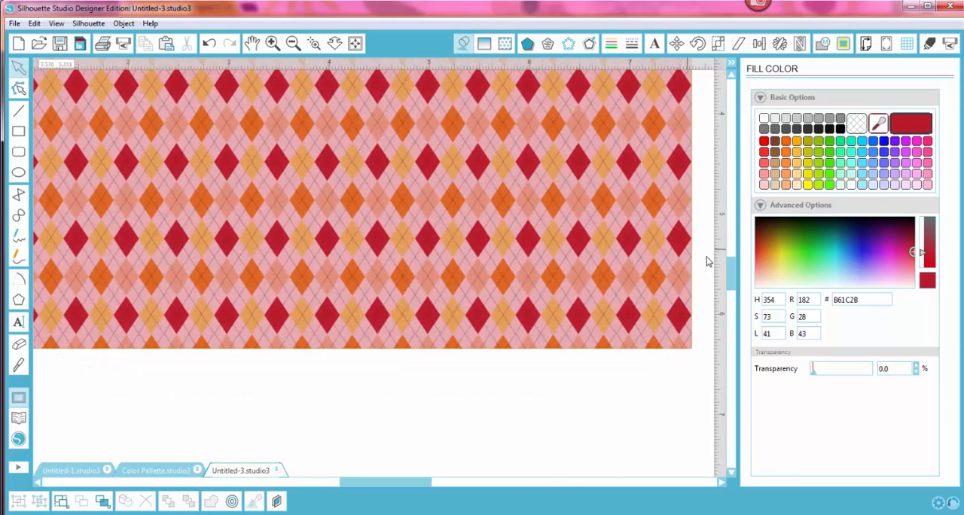
drag(735, 272, 742, 243)
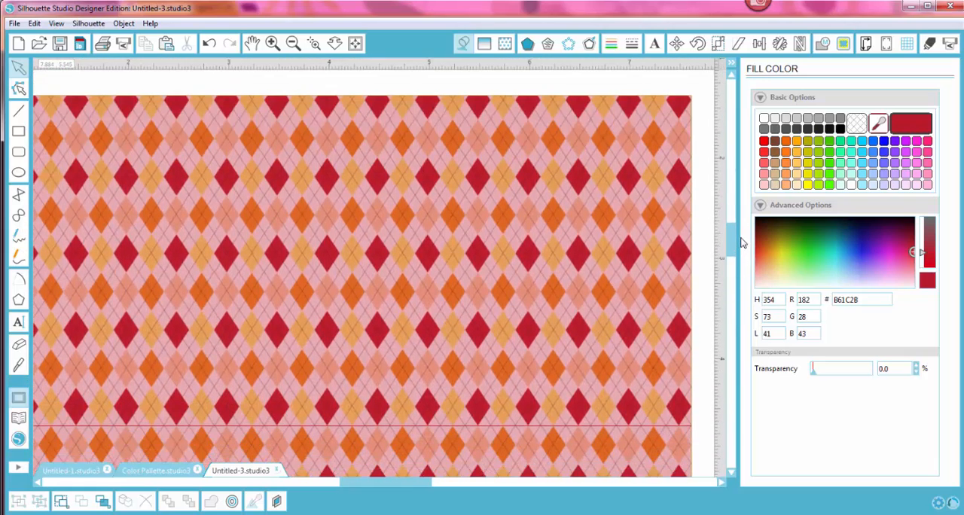
click(354, 43)
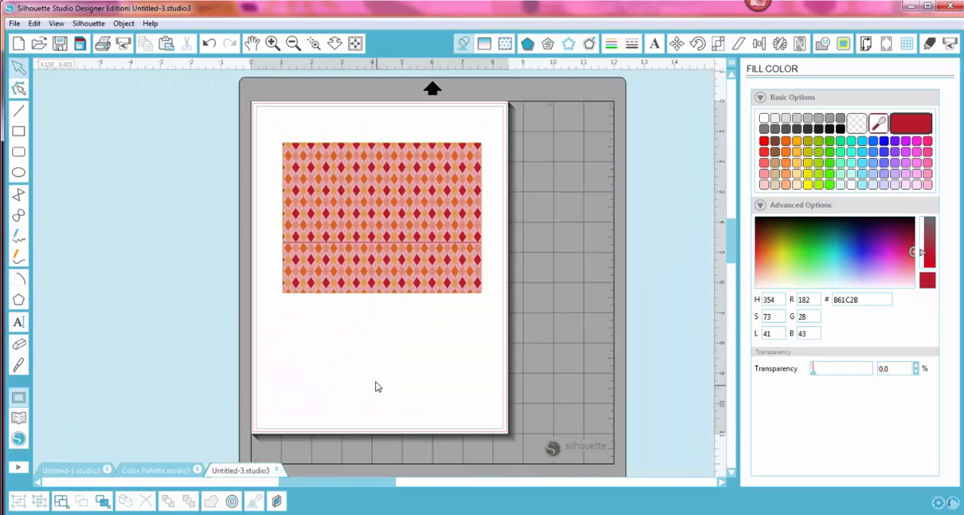
Step: Switch to the Untitled-1 document and move the framed purple, green and yellow design off the page onto the empty area beside it
click(85, 473)
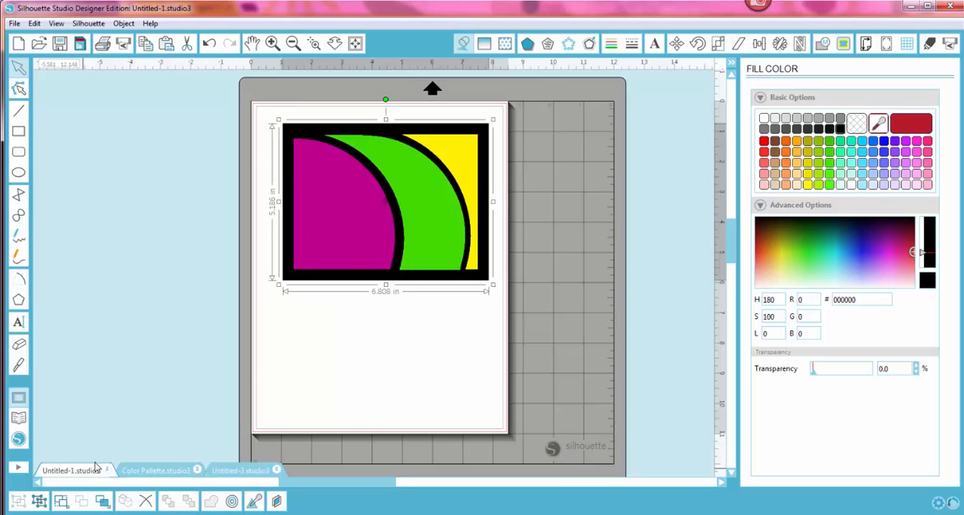
click(392, 340)
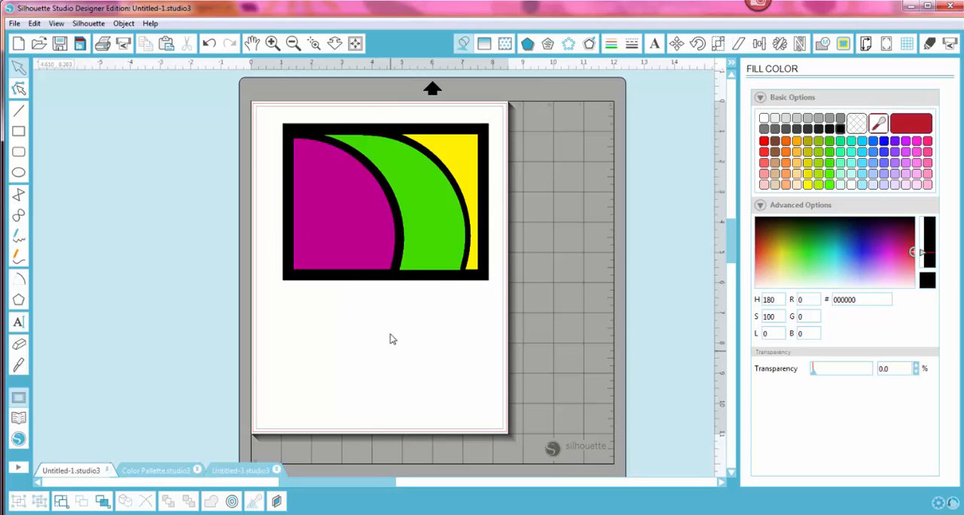
click(400, 261)
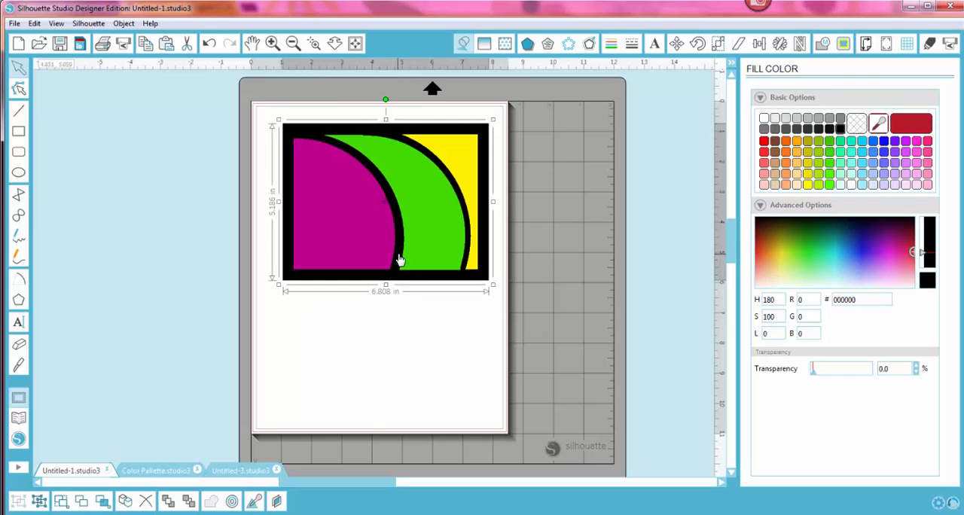
drag(399, 260, 140, 268)
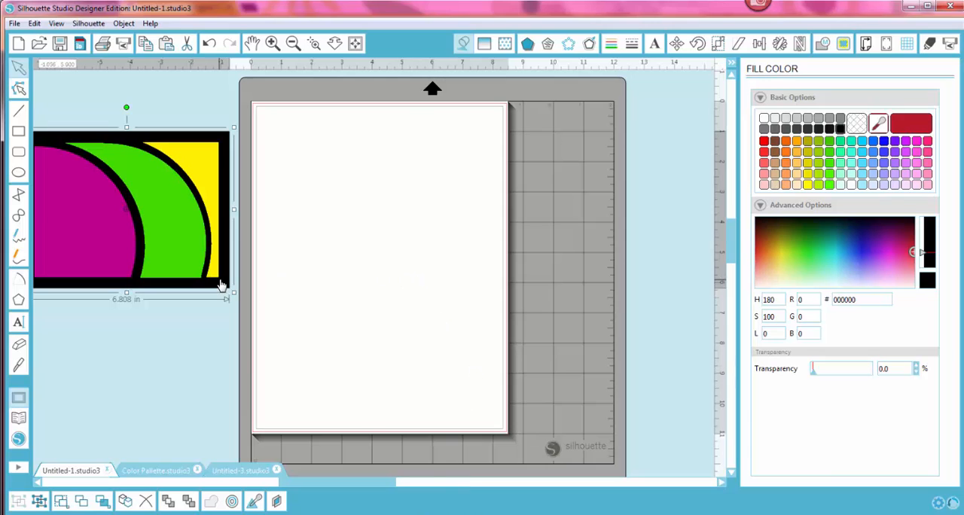
Step: Draw a rectangle about 7.27 in wide and 5.85 in high on the upper page, remove its fill and shift it slightly
click(18, 131)
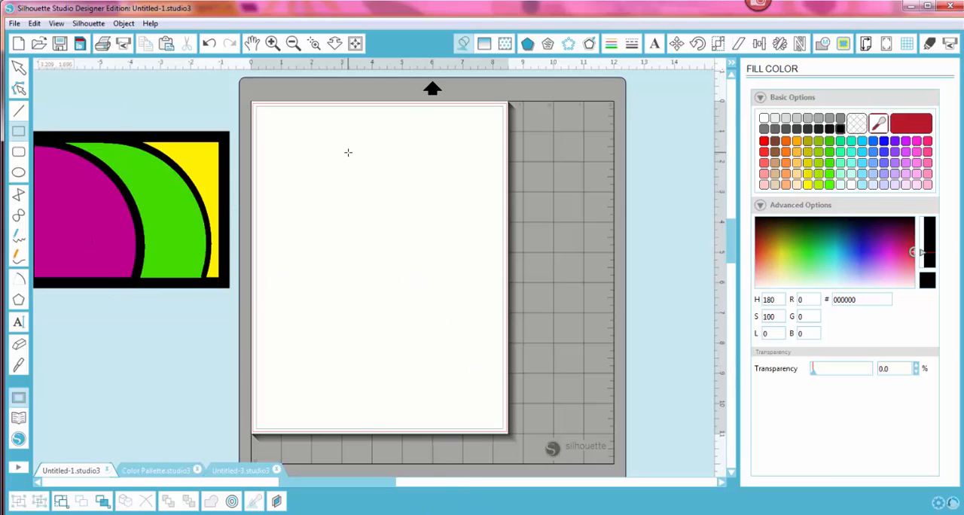
drag(274, 128, 492, 308)
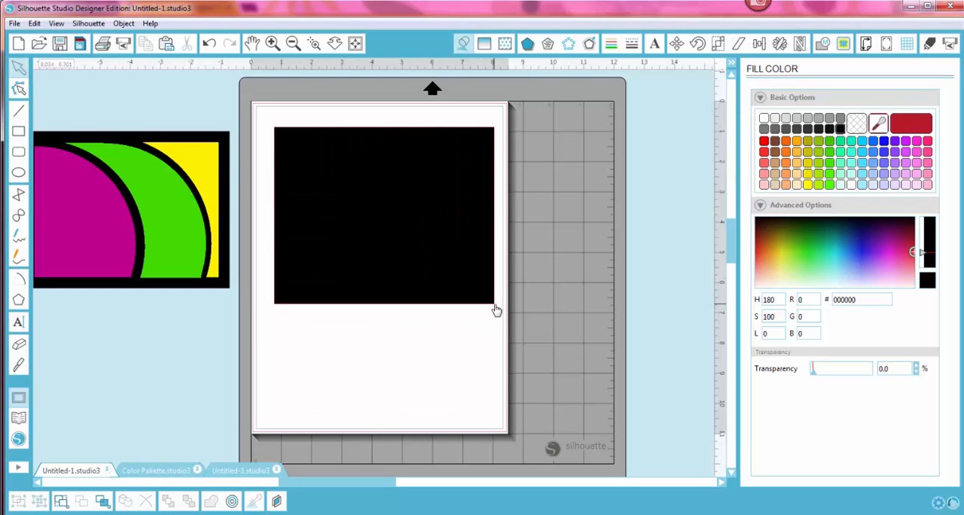
click(856, 123)
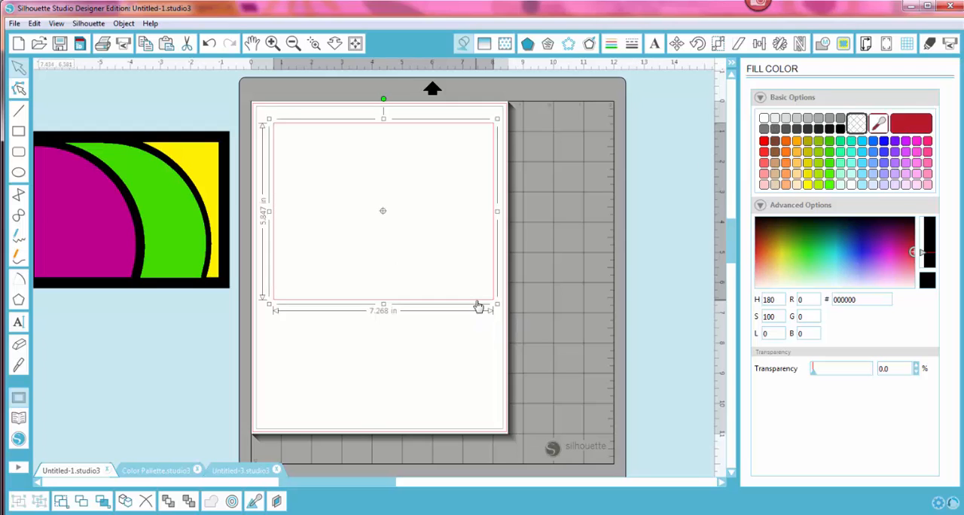
drag(477, 306, 475, 301)
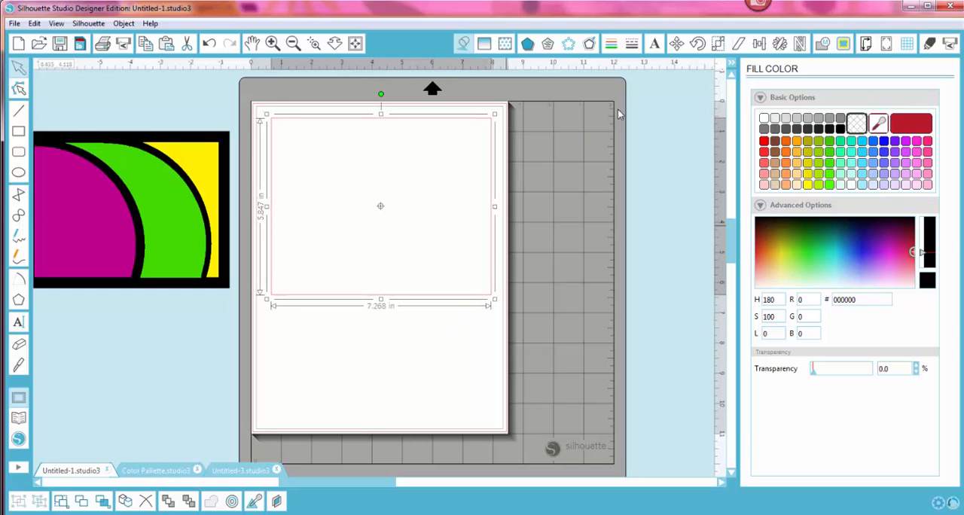
Step: Create an internal offset of the rectangle at a distance of 0.365 in
click(590, 45)
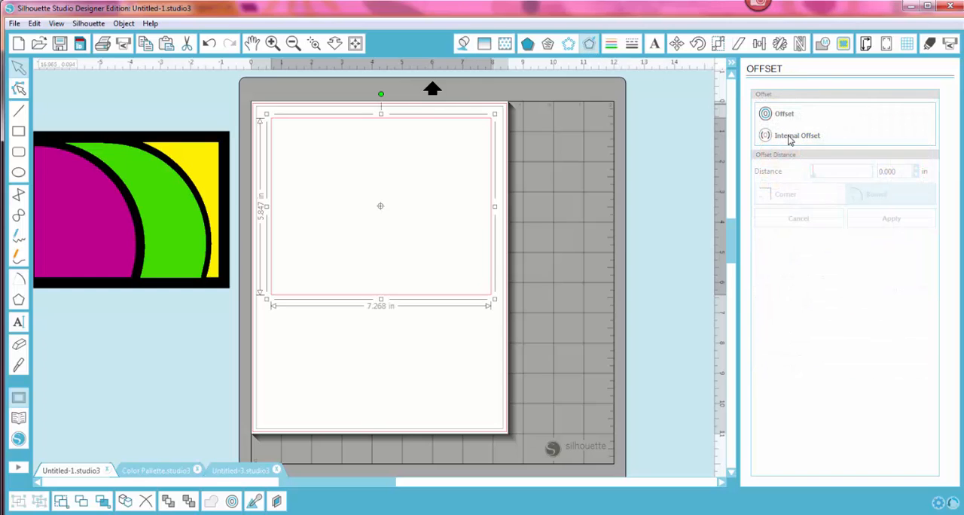
click(790, 137)
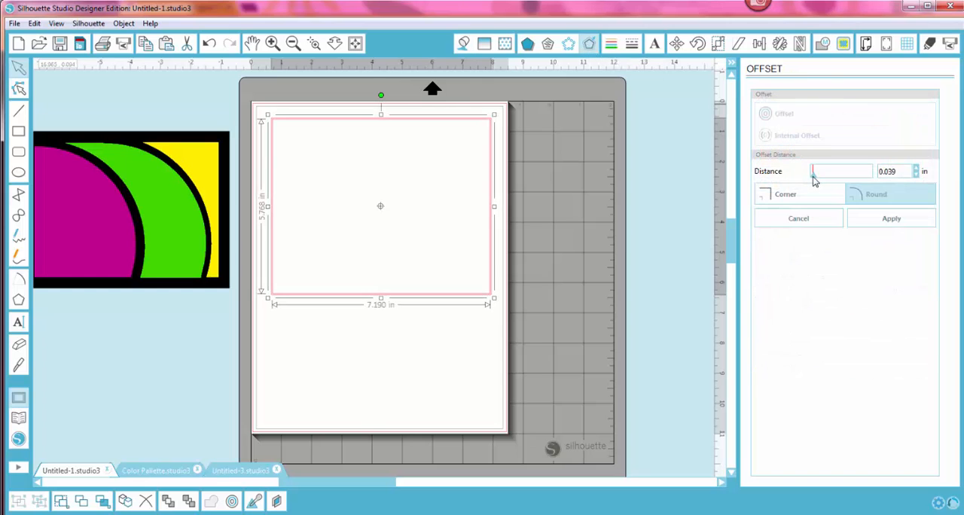
drag(812, 178, 816, 179)
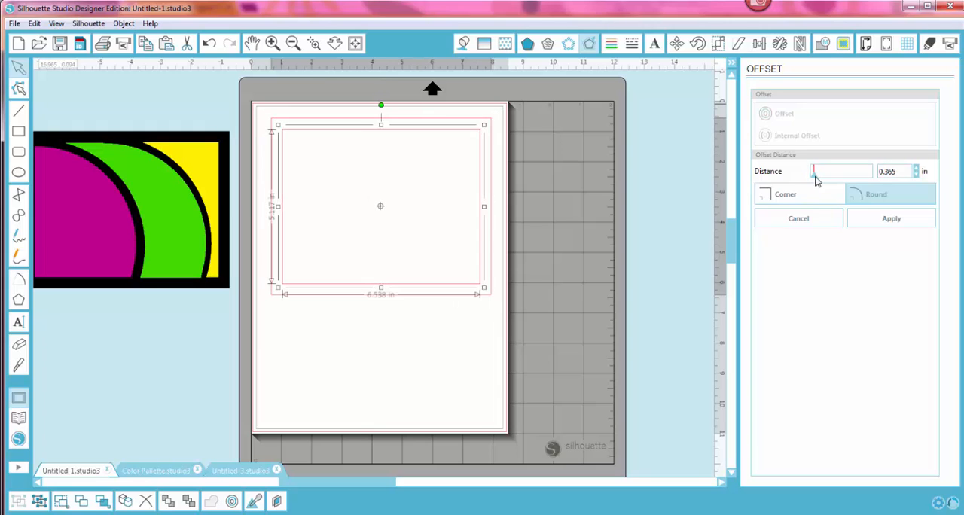
click(447, 344)
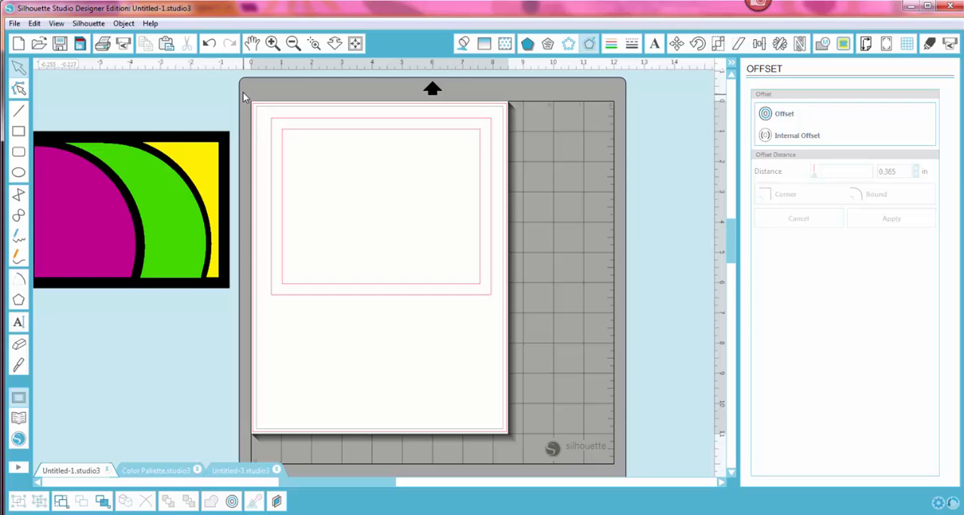
Step: Combine the outer rectangle and its internal offset into a compound path to form a frame
drag(243, 94, 563, 350)
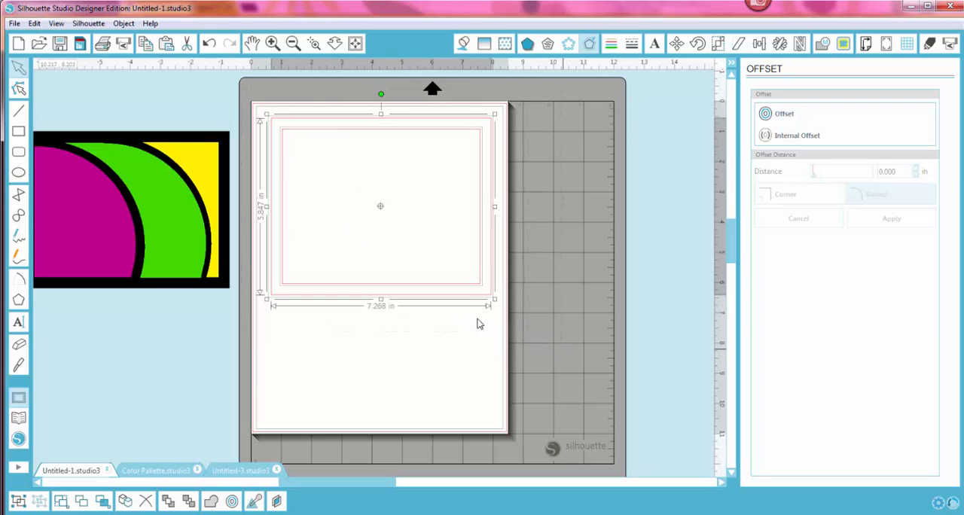
right_click(433, 295)
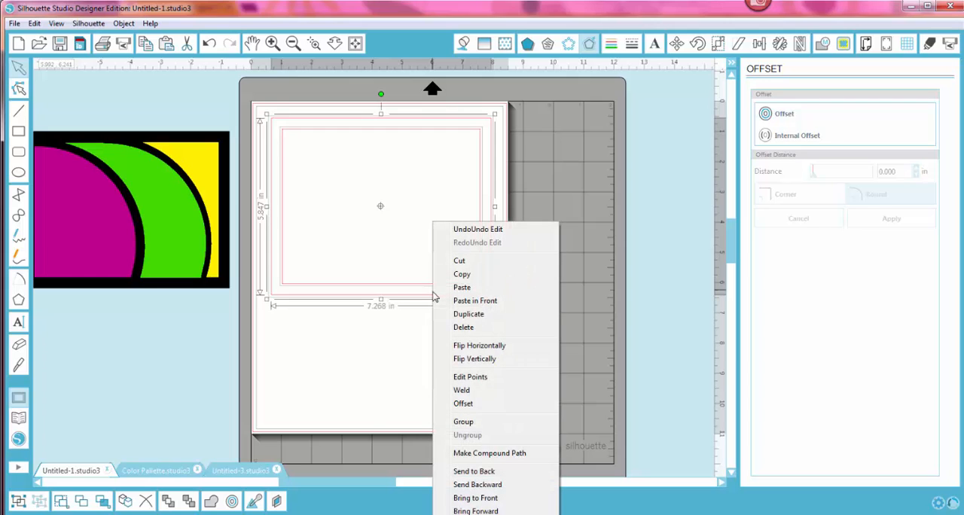
click(500, 457)
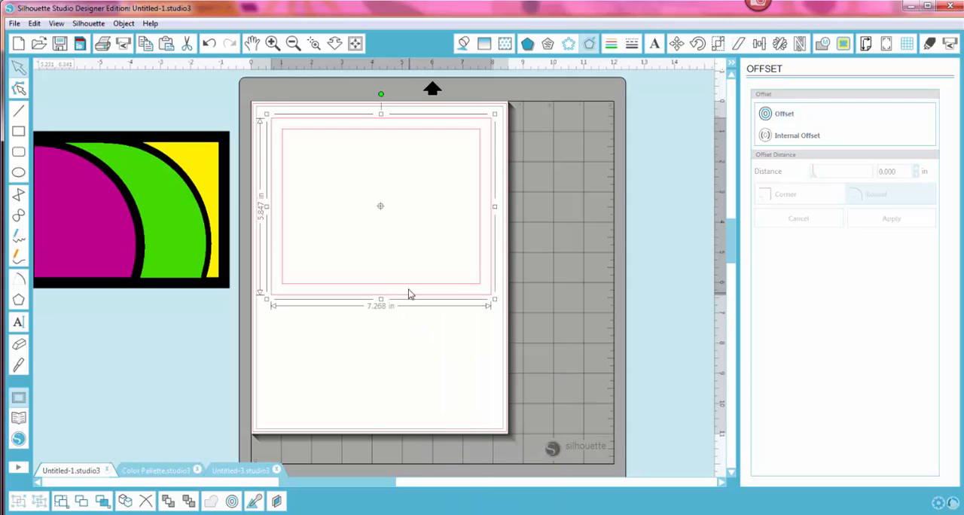
click(372, 365)
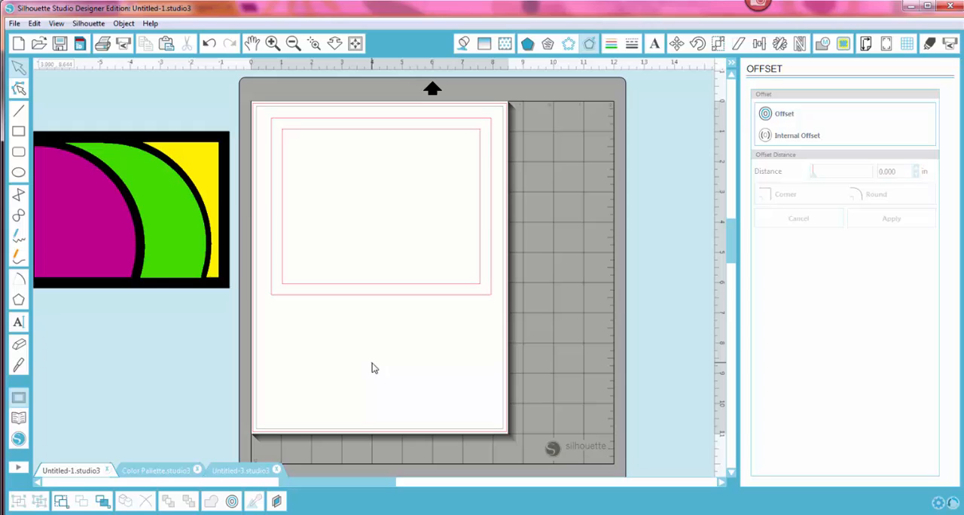
Step: Draw an arc of about 152° and 2.7 in radius from the frame's upper-left inner corner to its lower inner edge
click(19, 280)
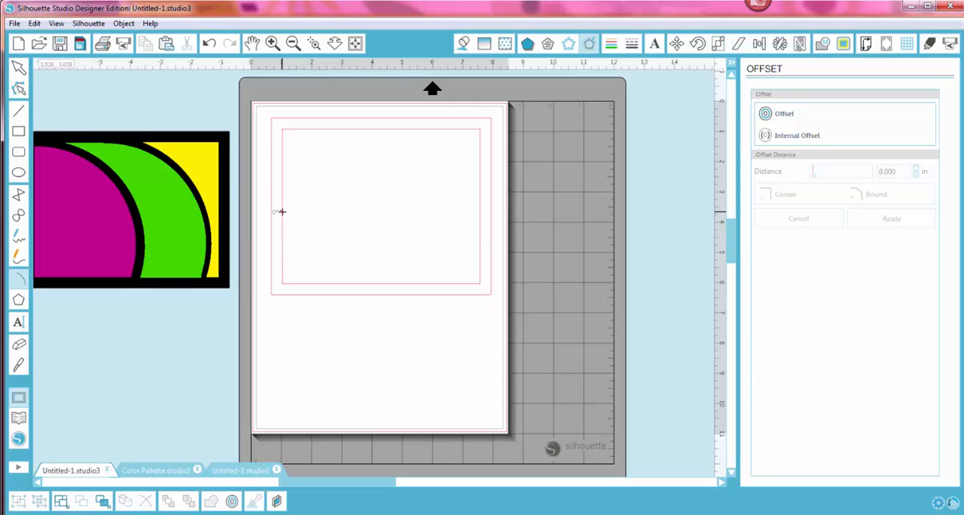
drag(282, 212, 283, 130)
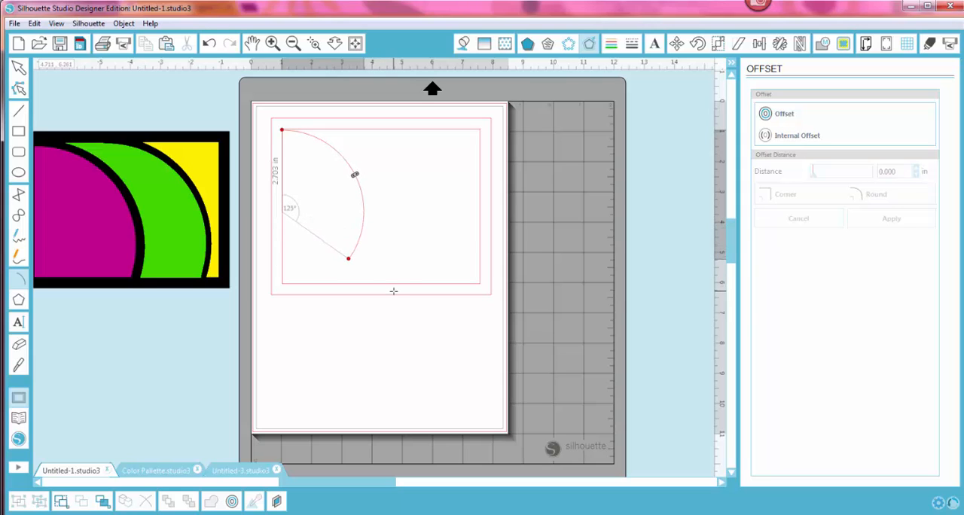
click(358, 355)
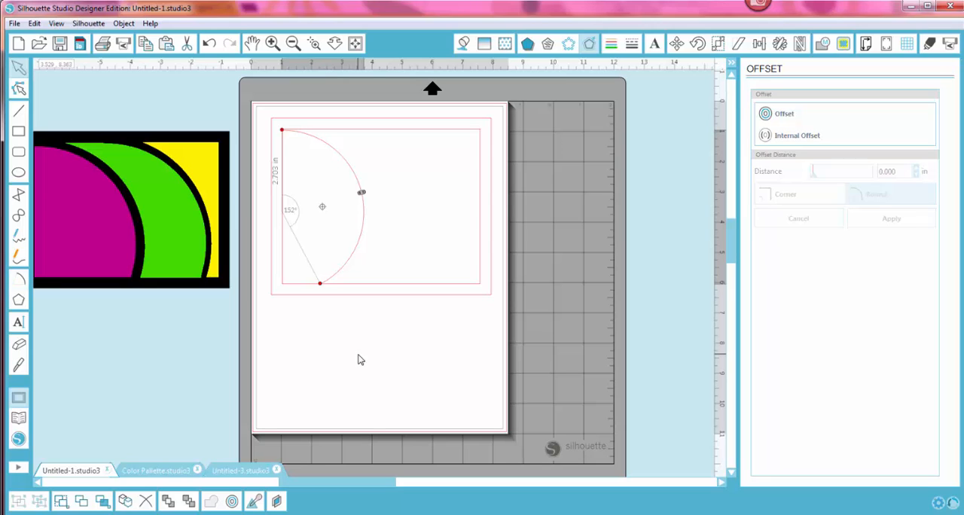
click(331, 331)
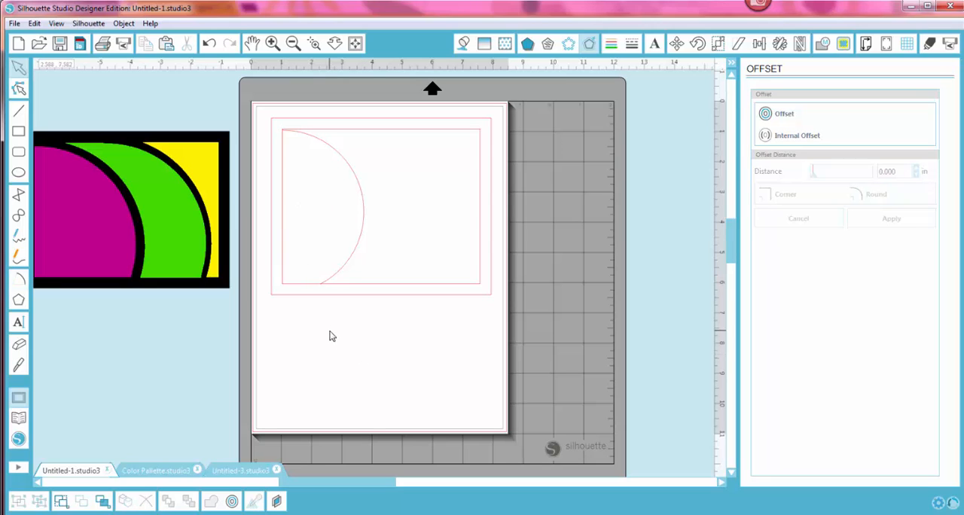
Step: Extend both ends of the arc slightly past the frame's inner edges, to a sweep of about 157°
click(349, 260)
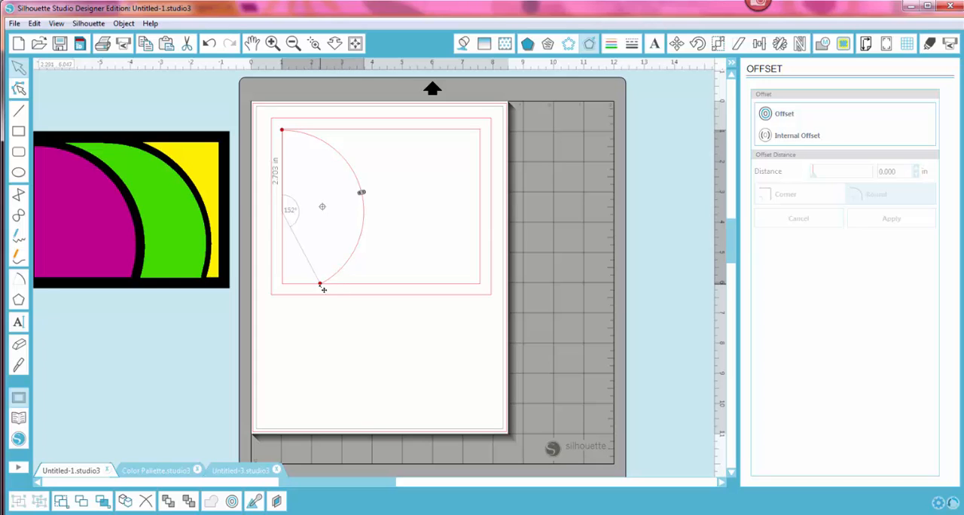
drag(322, 289, 320, 292)
drag(286, 135, 283, 133)
click(325, 356)
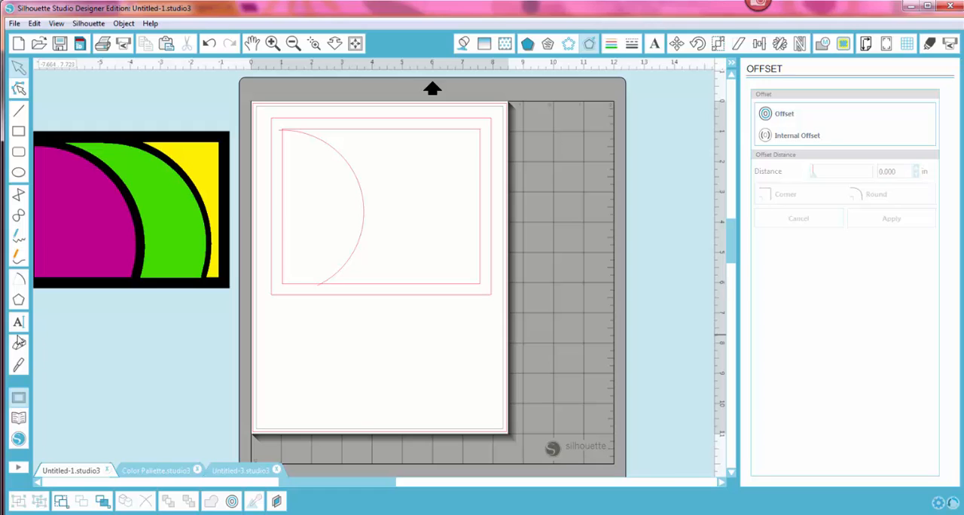
Step: Draw a second arc of 90° and about 2.68 in radius, centred on the frame's lower-left inner corner
click(19, 279)
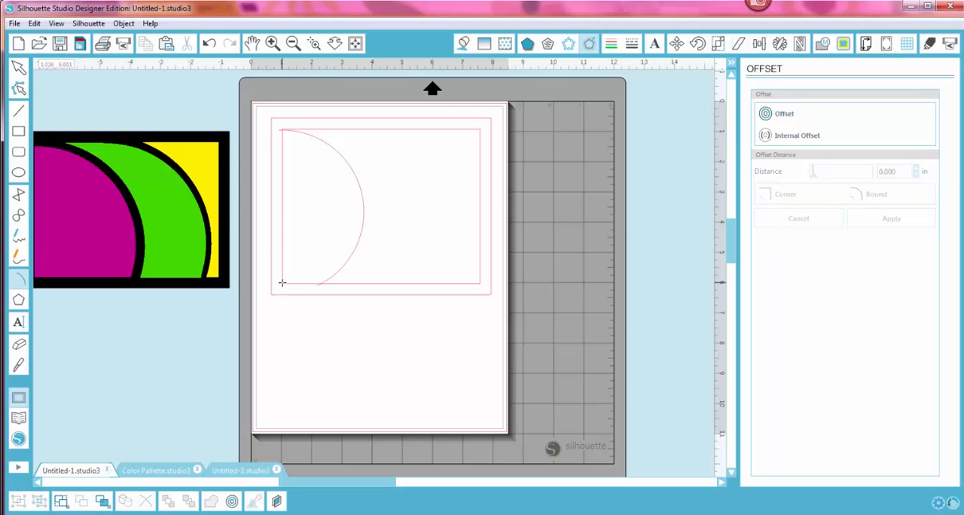
click(281, 289)
click(281, 201)
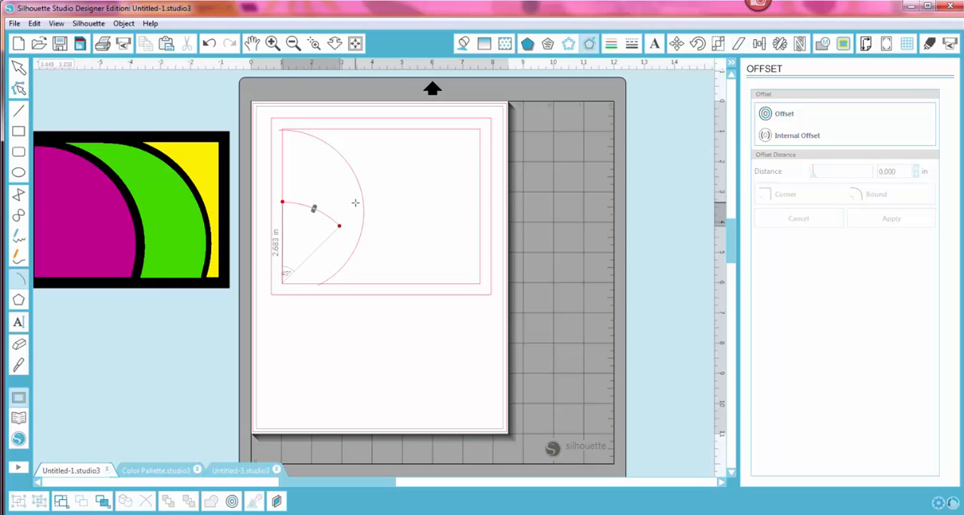
click(404, 284)
Step: Offset each of the two arcs outward by 0.125 in with round corners
click(365, 272)
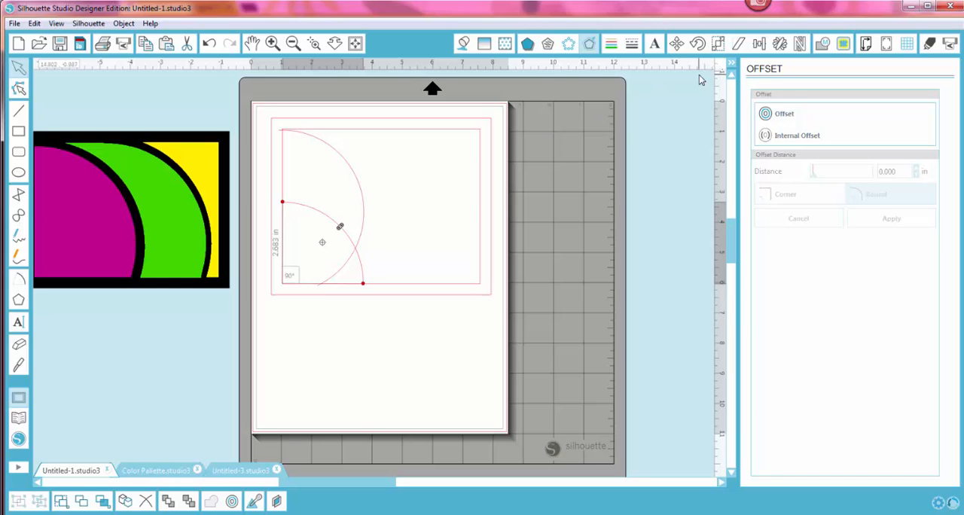
click(786, 114)
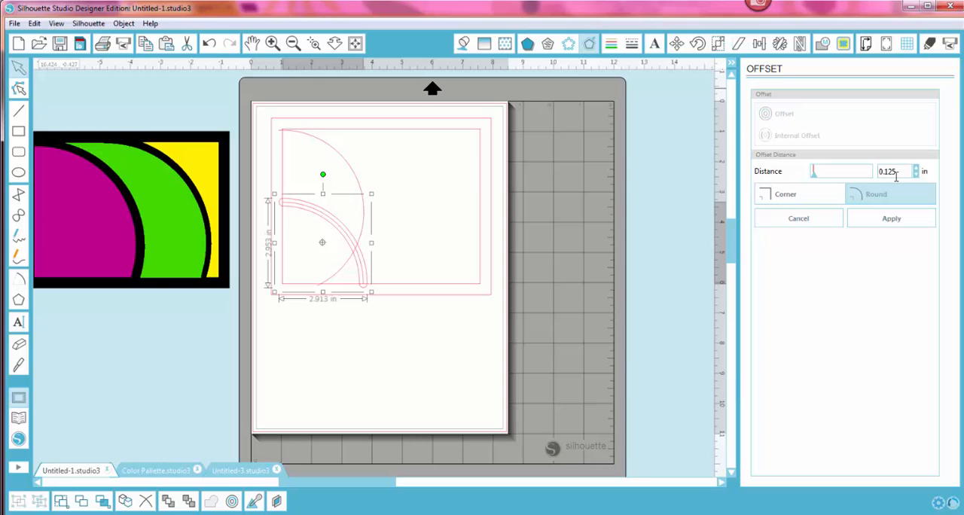
click(357, 178)
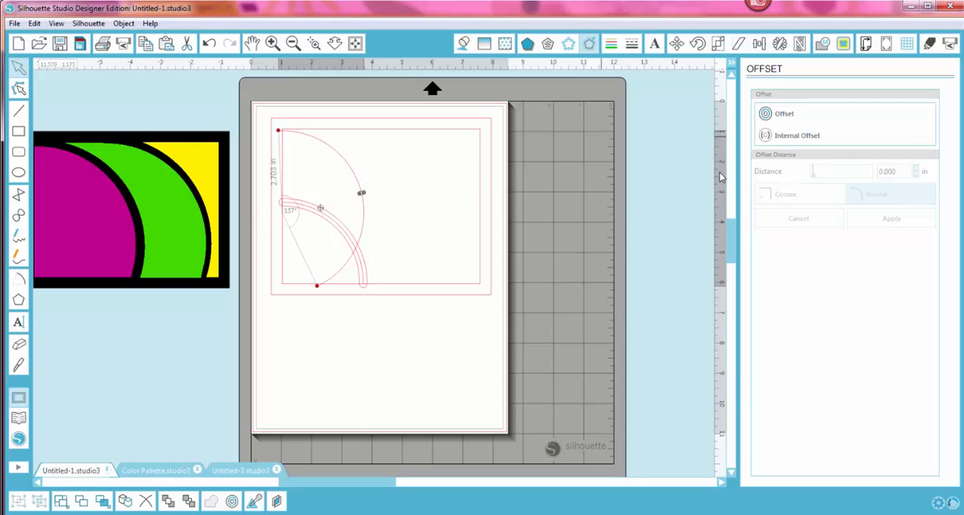
click(784, 115)
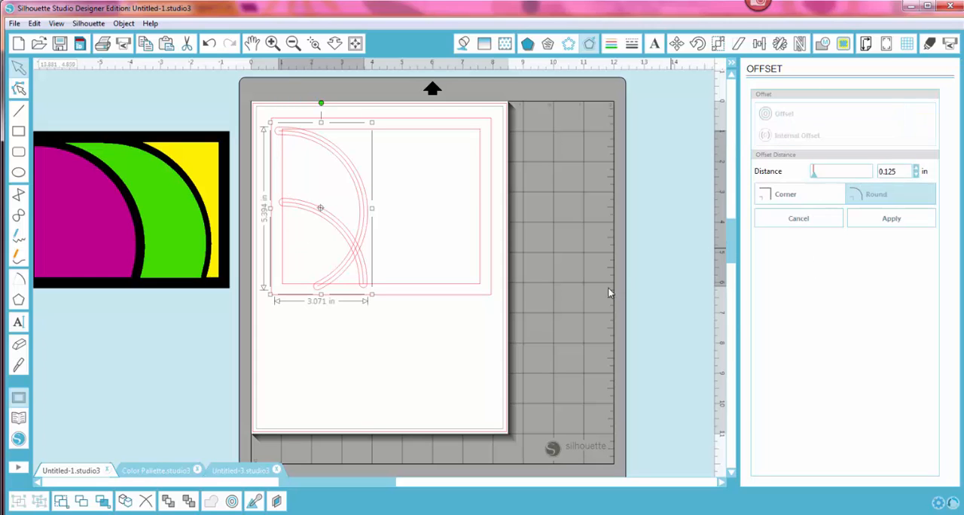
click(501, 363)
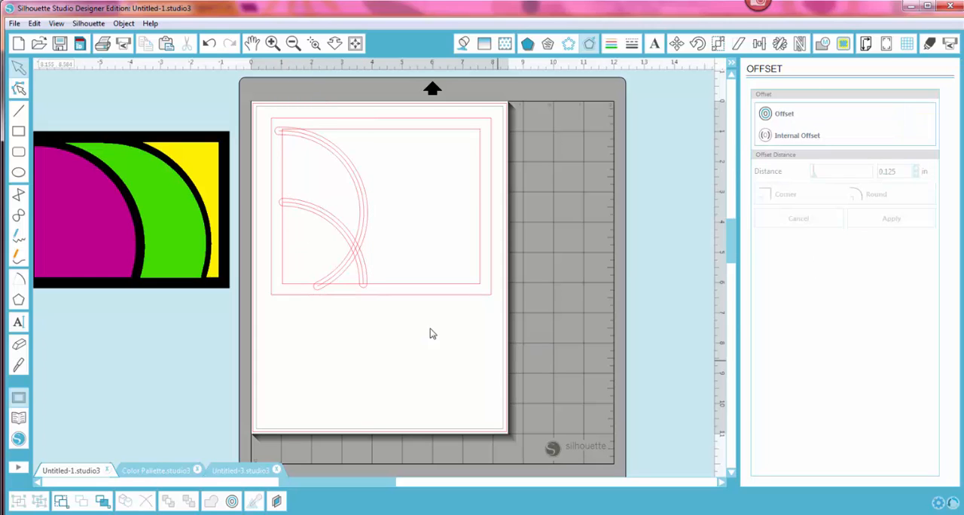
Step: Move the two original arc lines out of the frame and delete them, keeping only their offset outlines
click(363, 281)
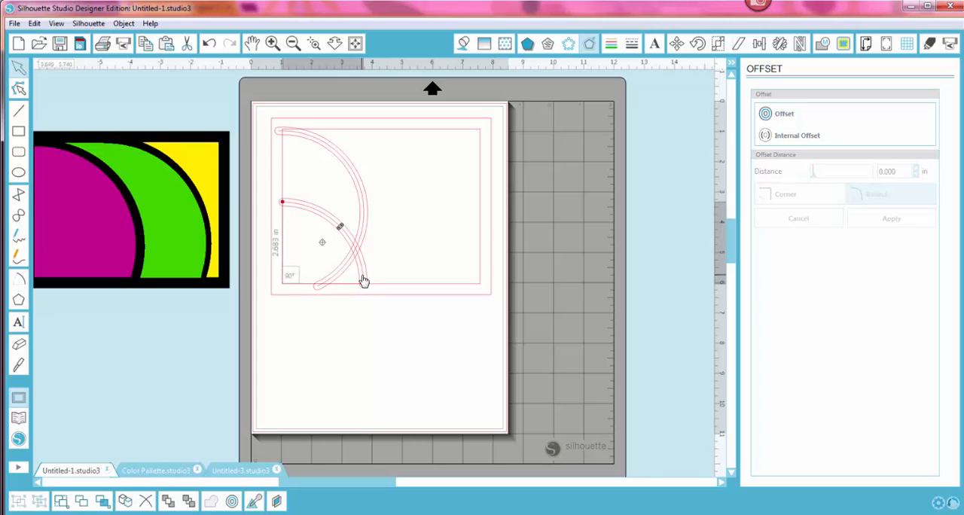
drag(364, 281, 212, 375)
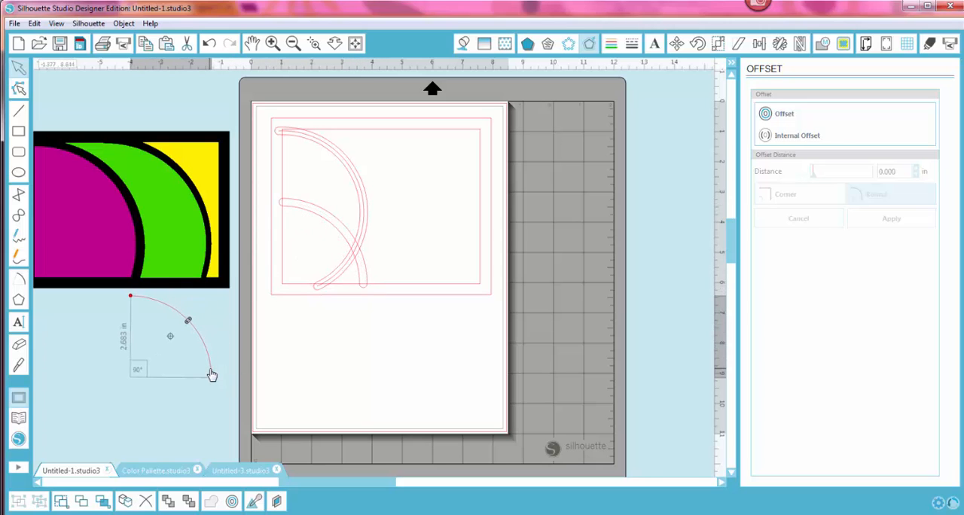
key(Delete)
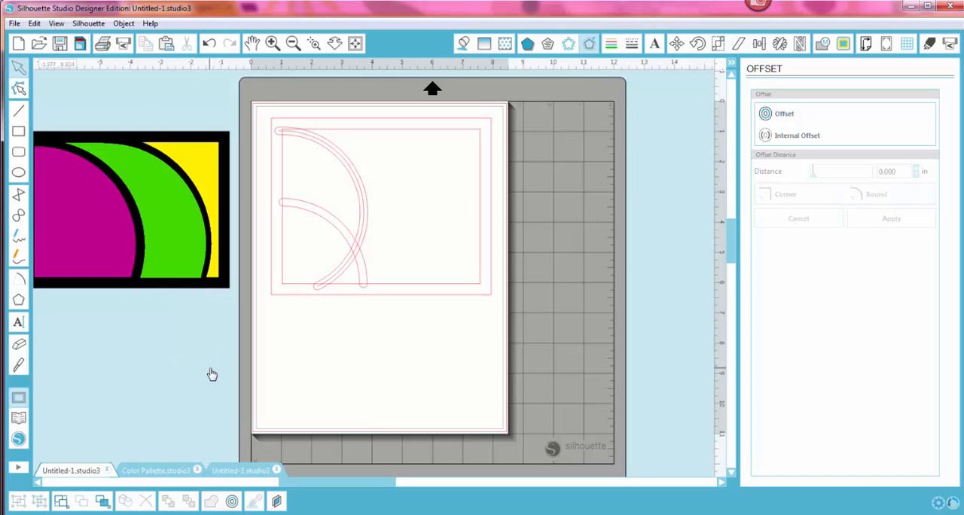
click(358, 188)
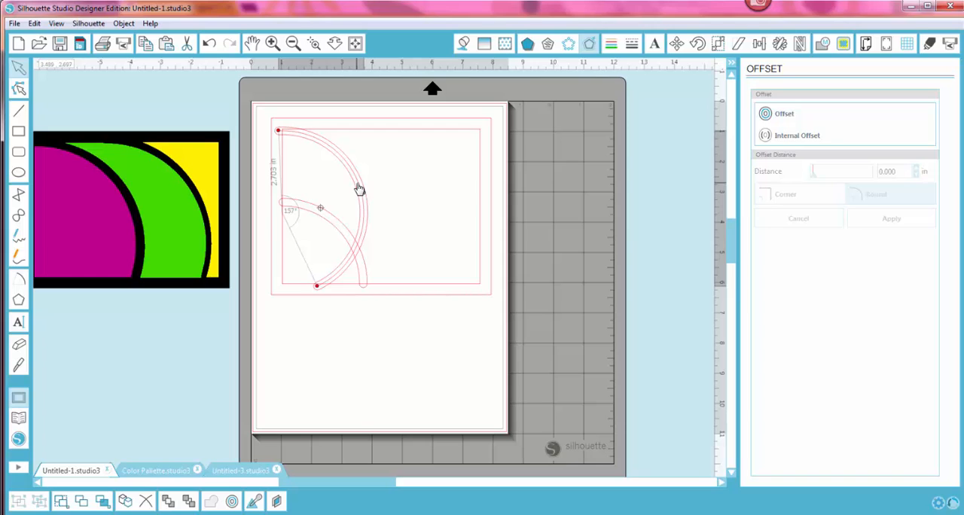
drag(359, 188, 170, 341)
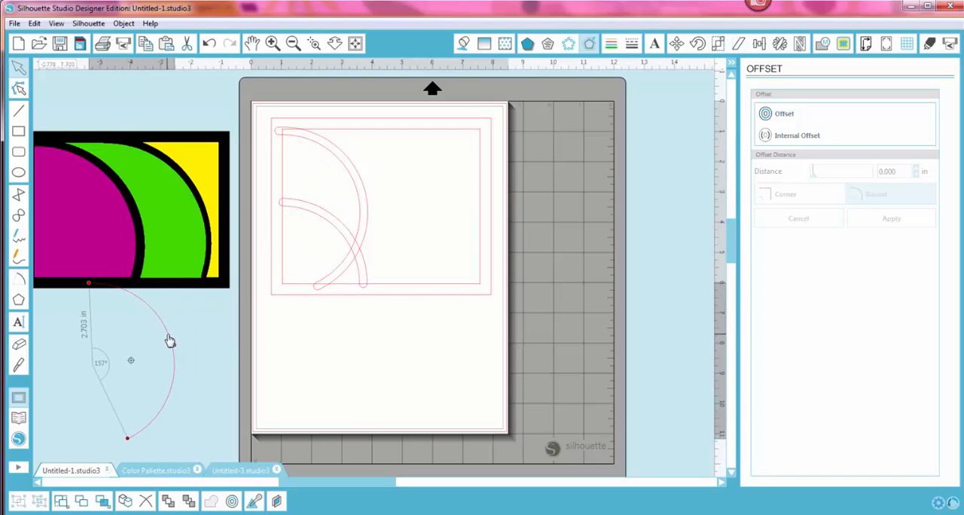
key(Delete)
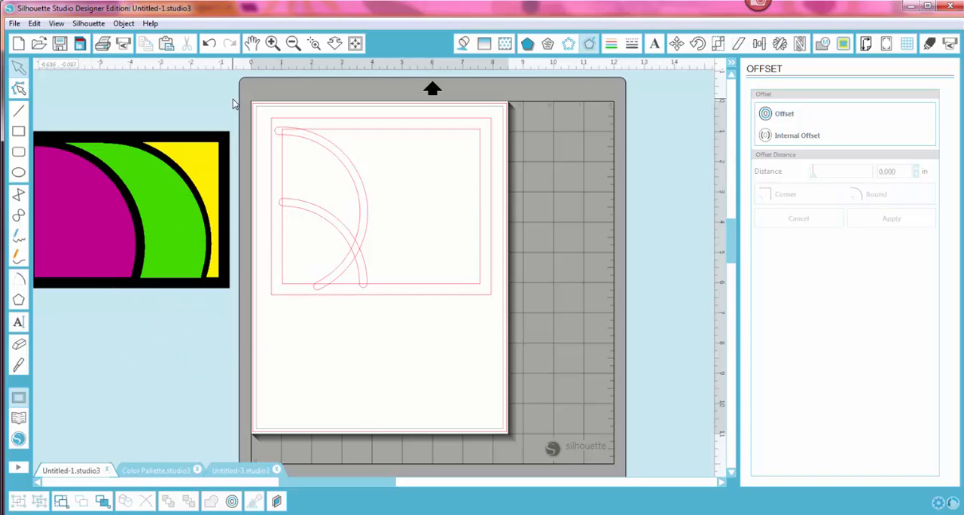
Step: Weld the frame and the two offset arc shapes into a single outline
drag(233, 95, 540, 365)
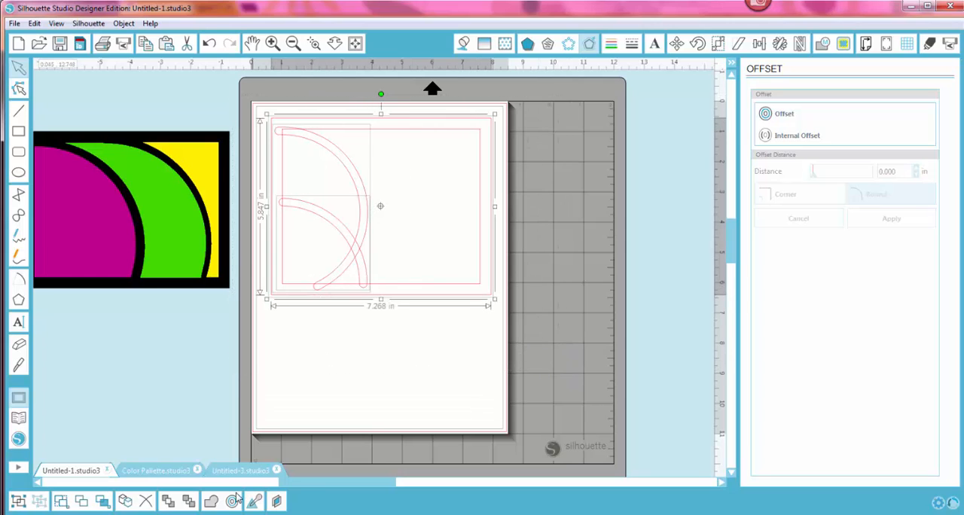
click(214, 502)
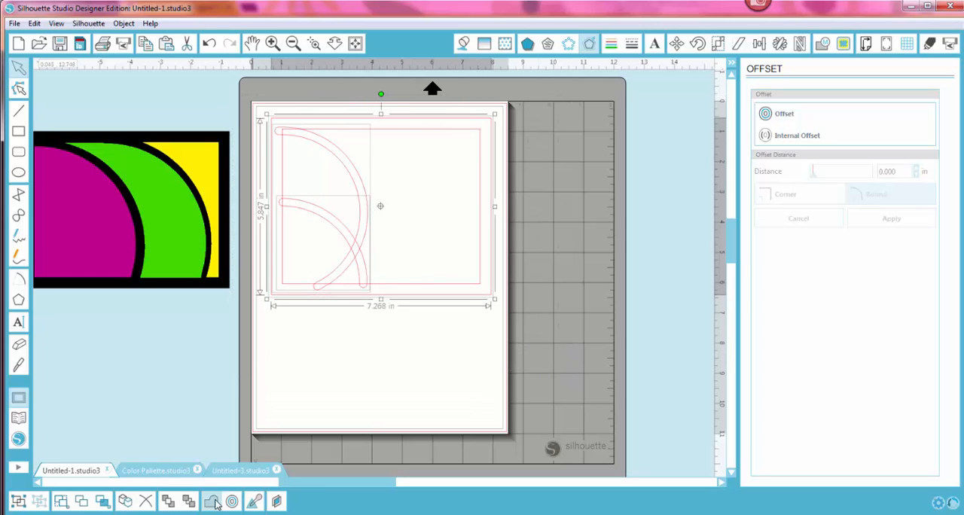
click(386, 407)
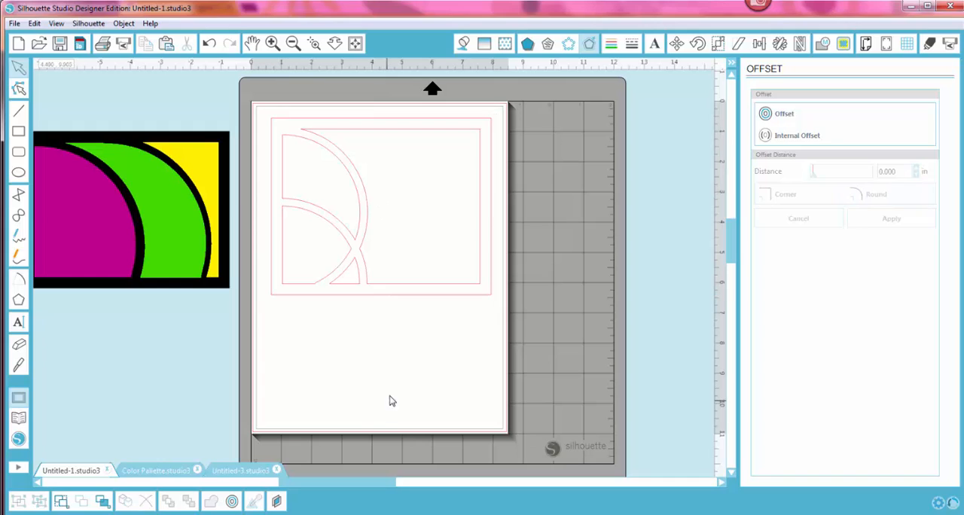
Step: Release the compound path of the welded frame so each enclosed section is a separate shape
click(361, 290)
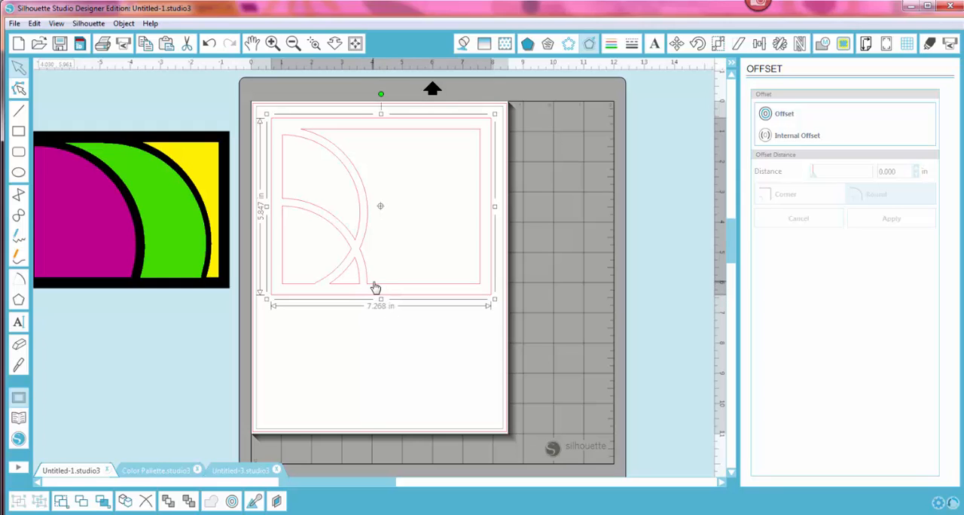
right_click(375, 288)
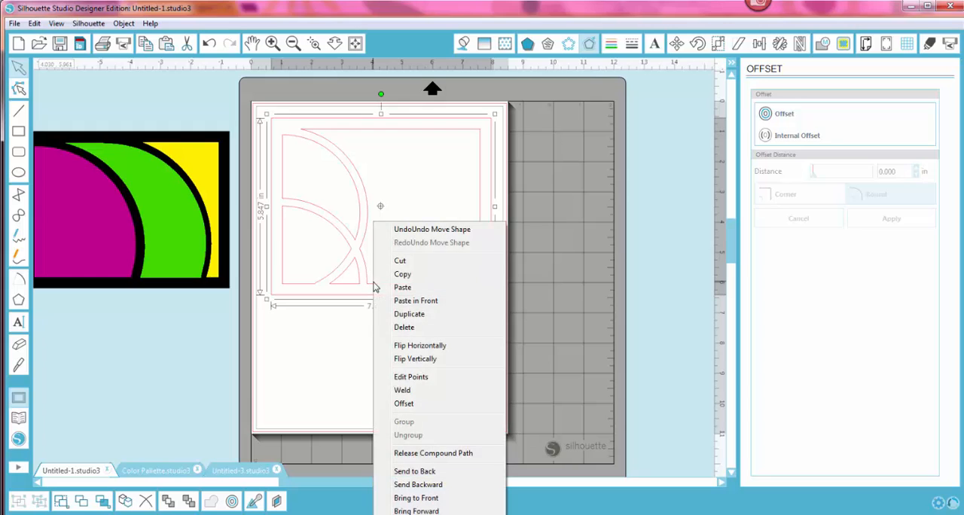
click(443, 456)
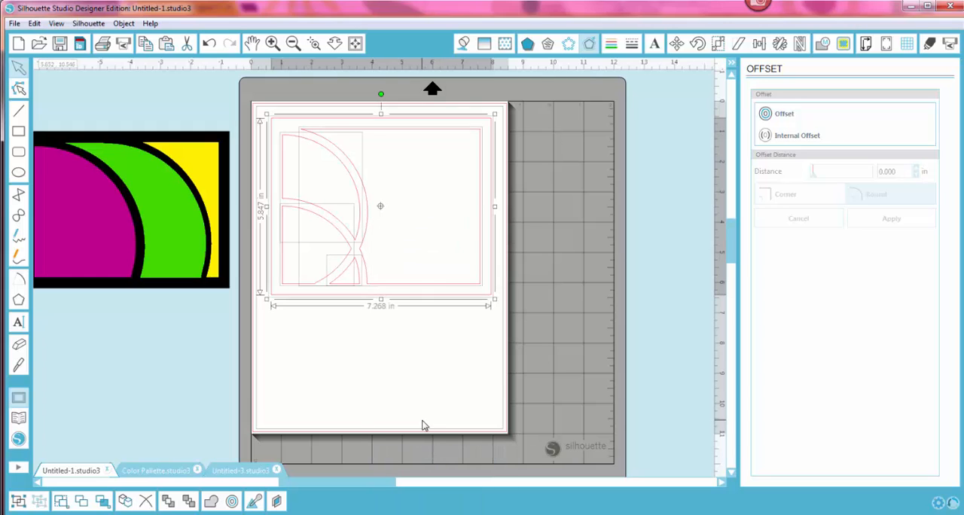
click(424, 424)
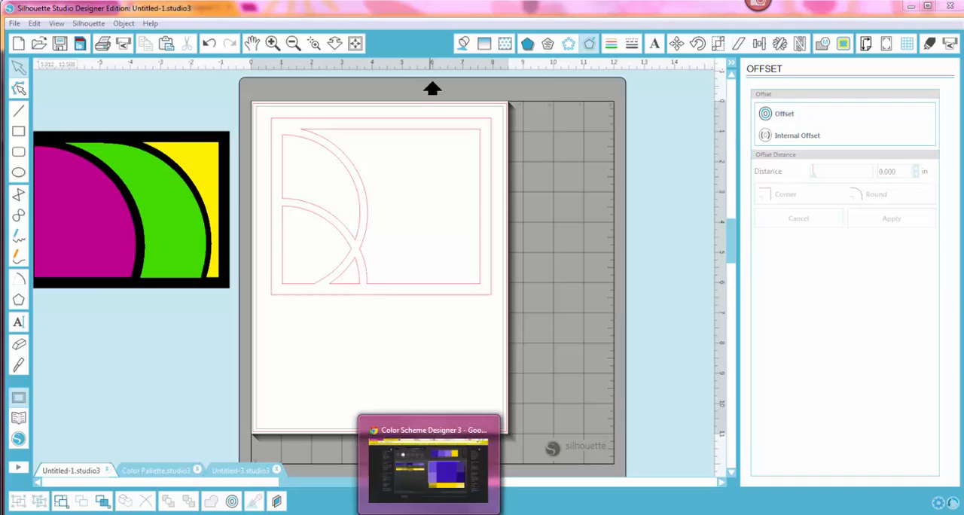
Step: Switch to the Color Scheme Designer website, choose the triad scheme and copy the primary color code 6C48D7
click(430, 513)
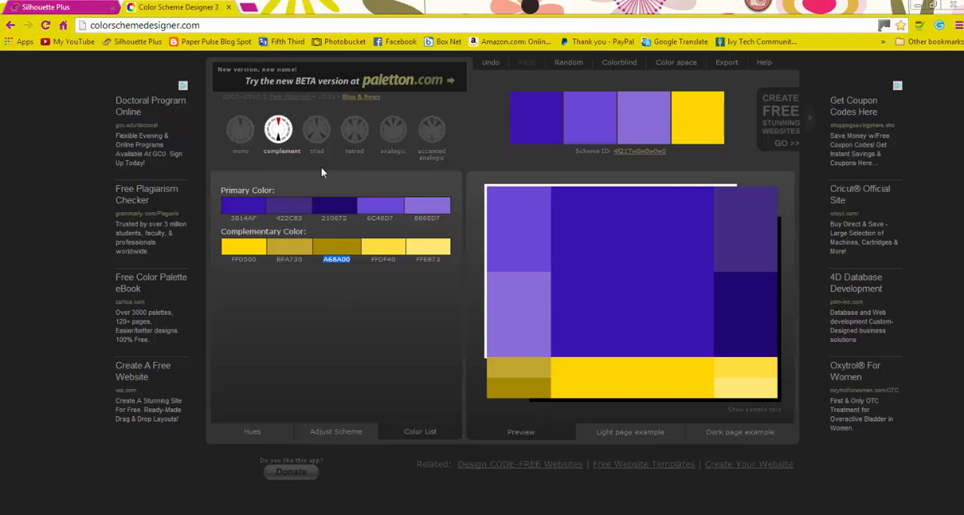
click(316, 143)
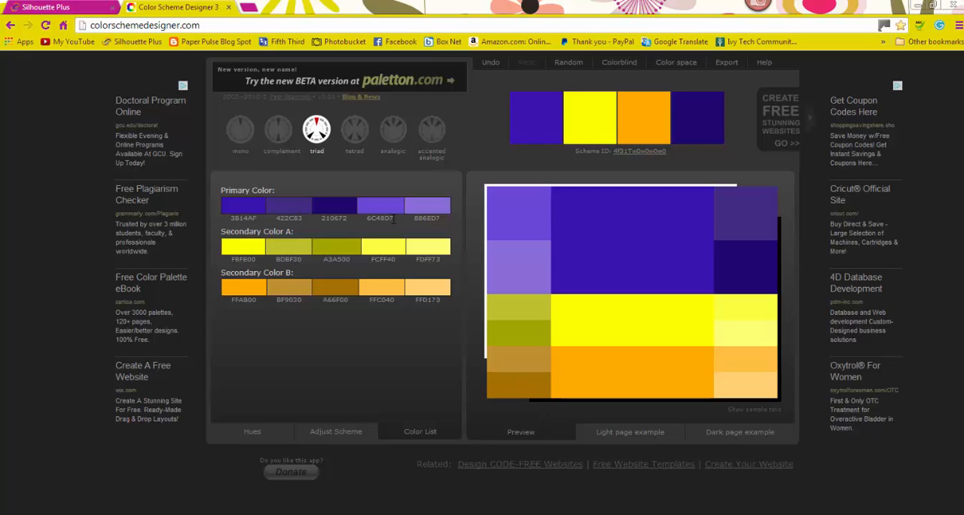
drag(393, 218, 374, 219)
right_click(373, 216)
click(399, 223)
Step: Switch back to Silhouette Studio and fill the frame's upper-left curved section with the copied color 6C48D7
key(alt+Tab)
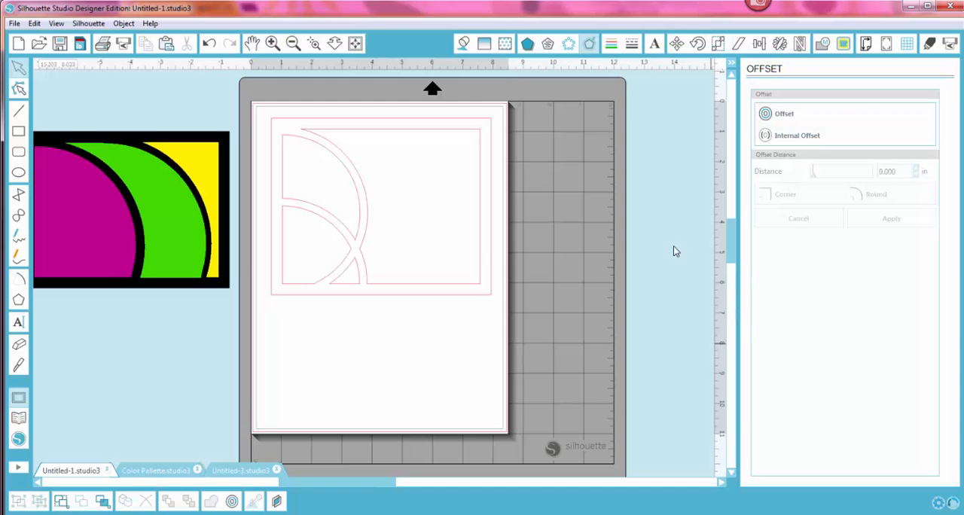
click(356, 198)
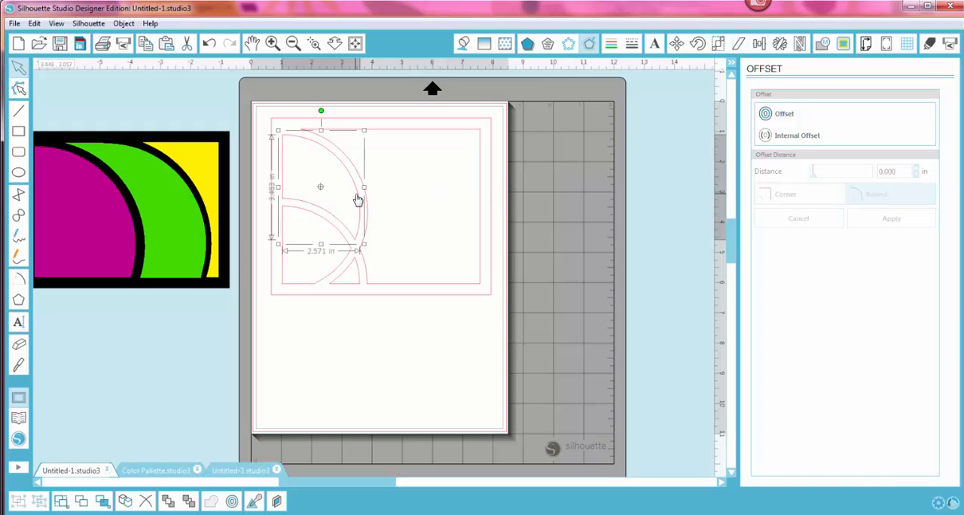
click(463, 43)
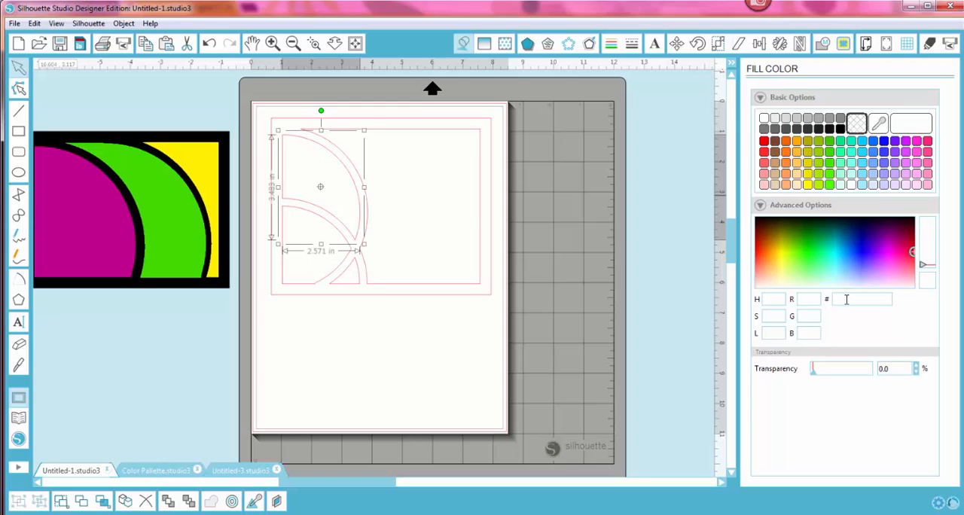
right_click(846, 299)
click(876, 310)
key(Return)
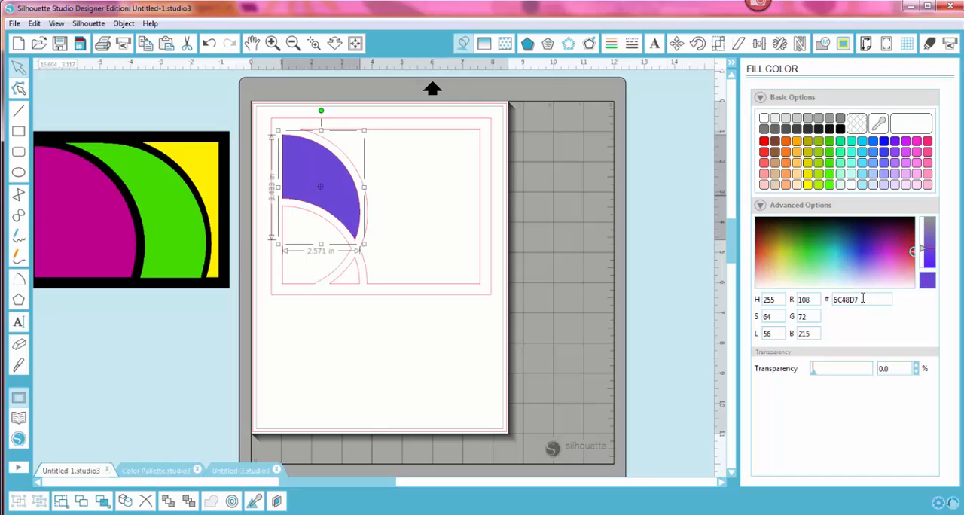
click(403, 394)
Step: Select the frame's lower-left section, then copy Secondary Color A code FCFF40 from the Color Scheme Designer website
click(352, 255)
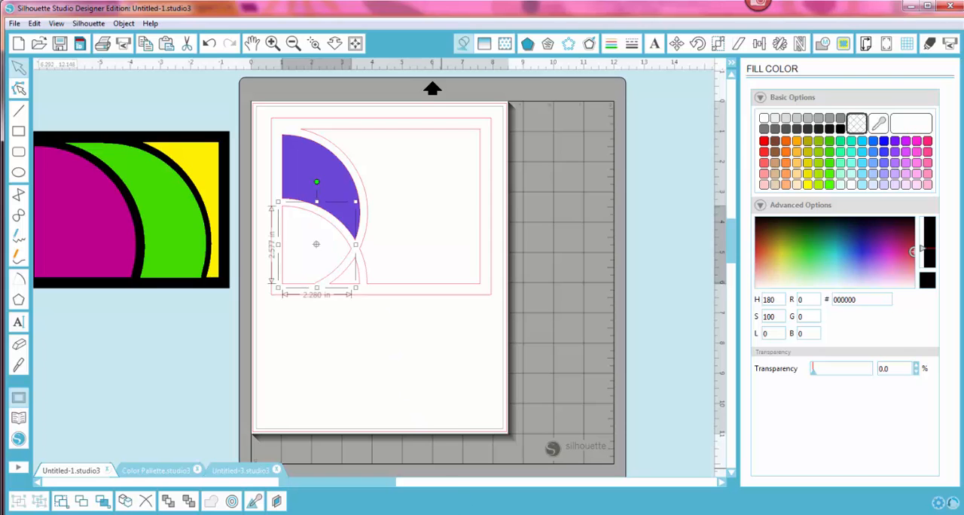
key(alt+Tab)
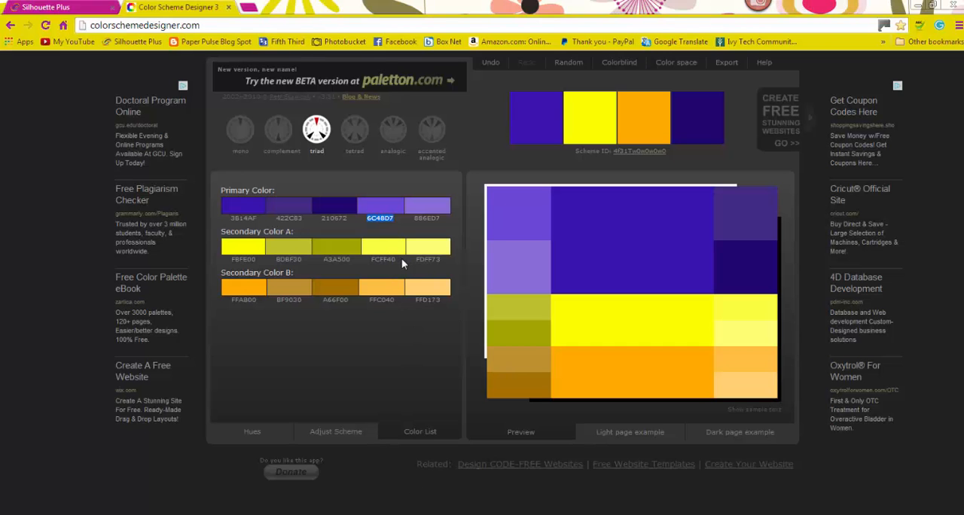
drag(400, 258, 371, 257)
right_click(378, 256)
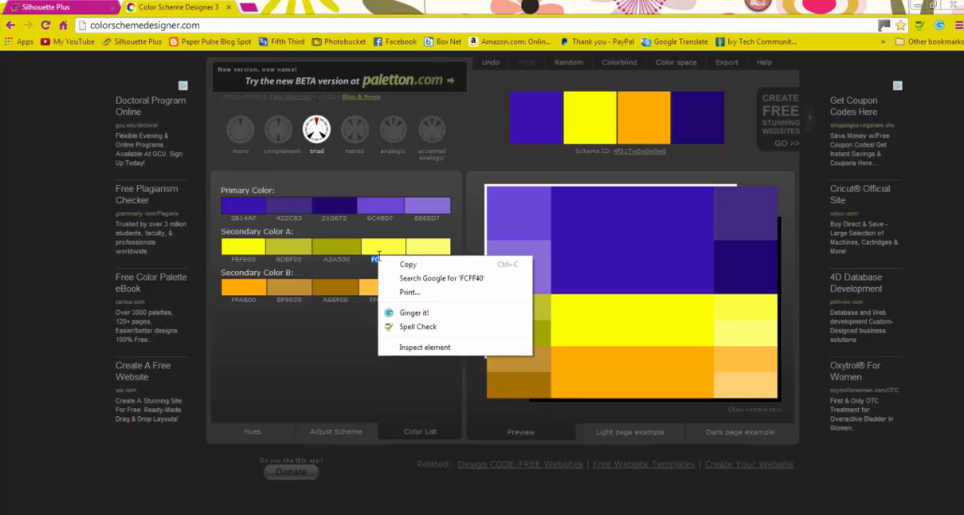
click(406, 265)
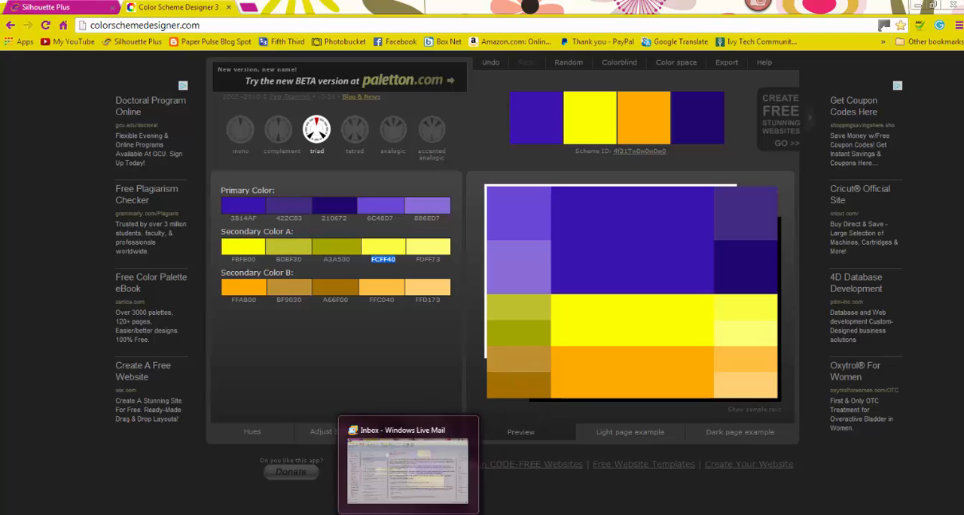
Step: Return to Silhouette Studio and fill the lower-left section with the copied color FCFF40
click(506, 514)
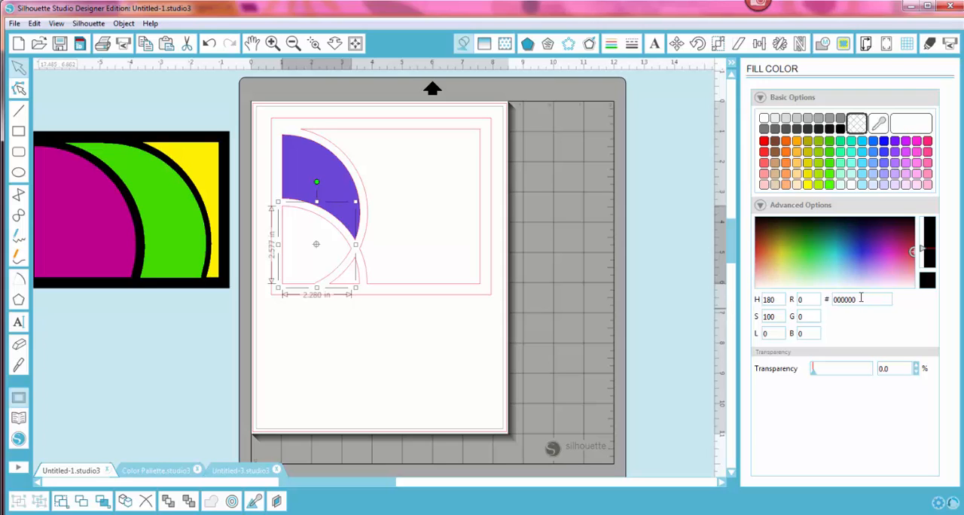
drag(861, 299, 832, 299)
right_click(835, 299)
click(866, 332)
key(Return)
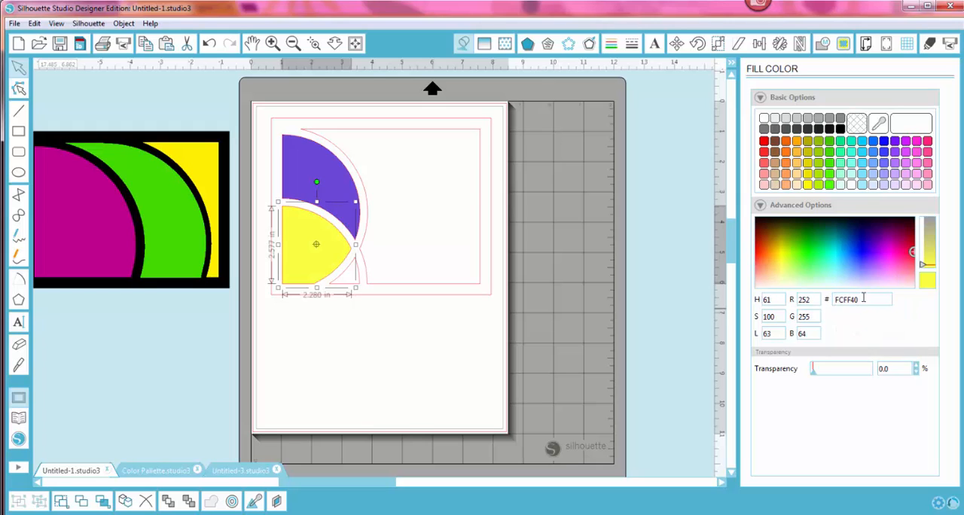
click(403, 420)
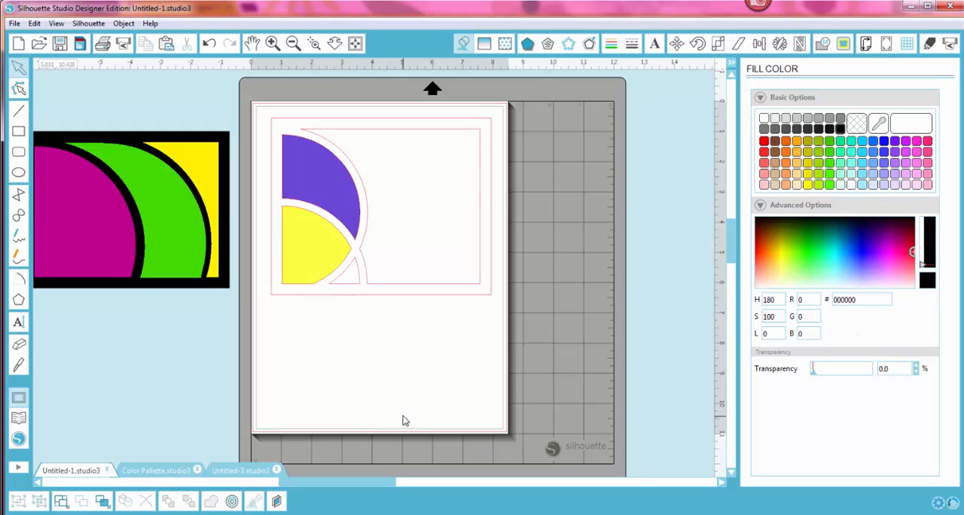
Step: Select the small triangular section between the crossing arcs, then copy Secondary Color B code FFC040 from Color Scheme Designer
click(356, 283)
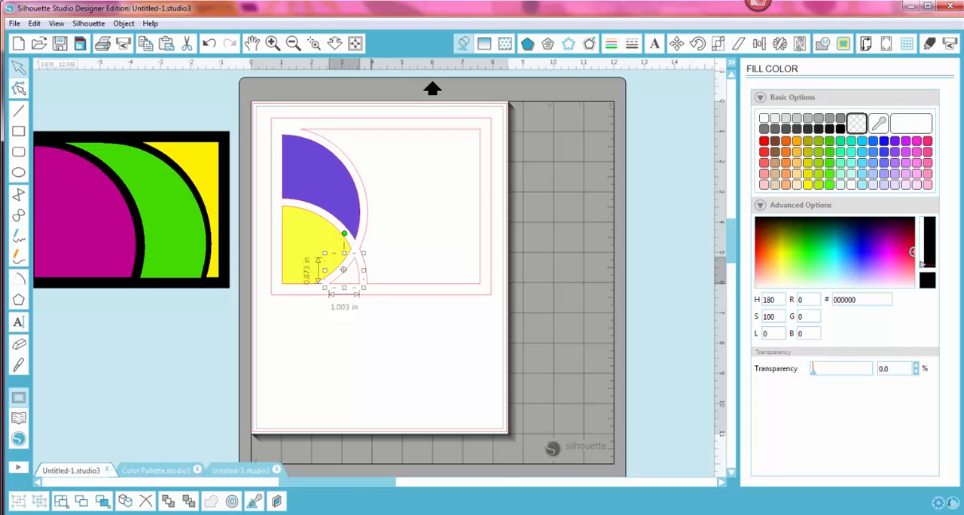
mouse_move(431, 513)
click(439, 497)
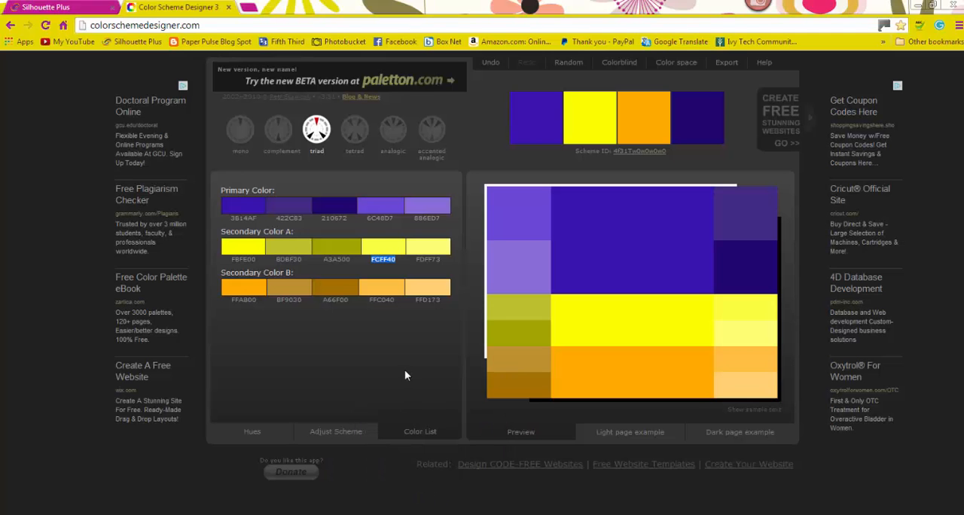
click(387, 295)
drag(398, 300, 373, 300)
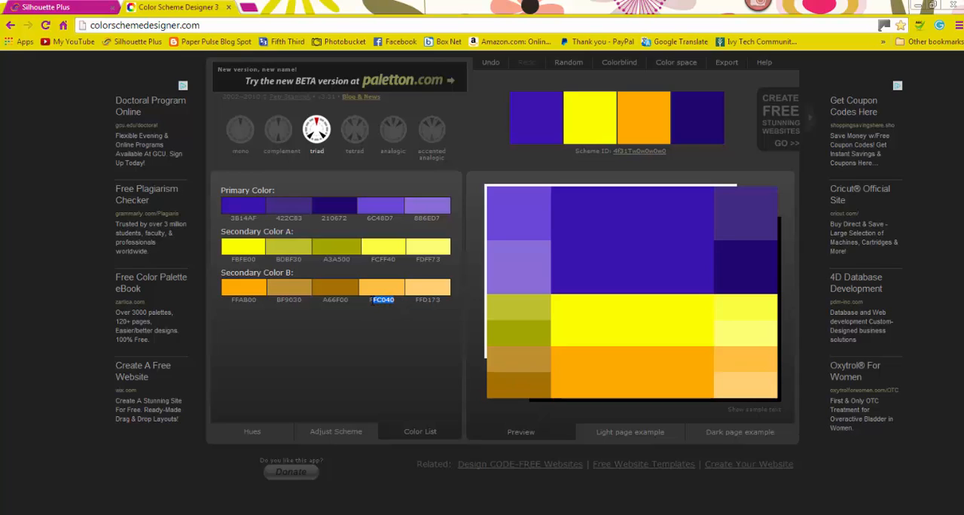
right_click(373, 300)
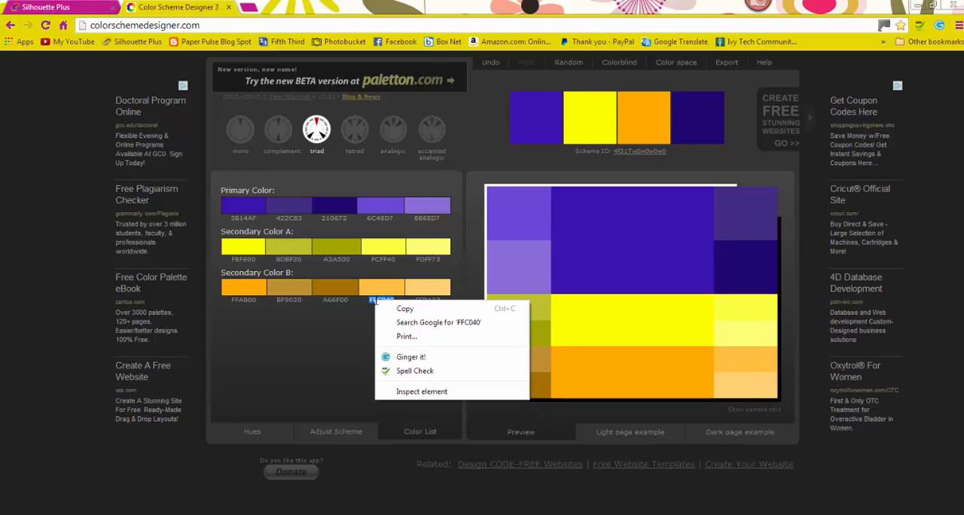
click(409, 309)
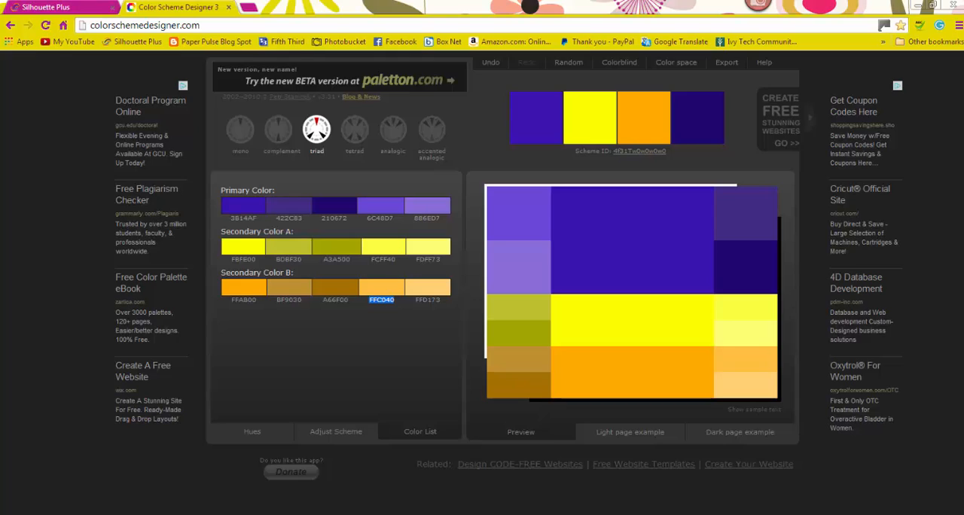
Step: Return to Silhouette Studio and fill the small triangular section with the copied color FFC040
key(alt+Tab)
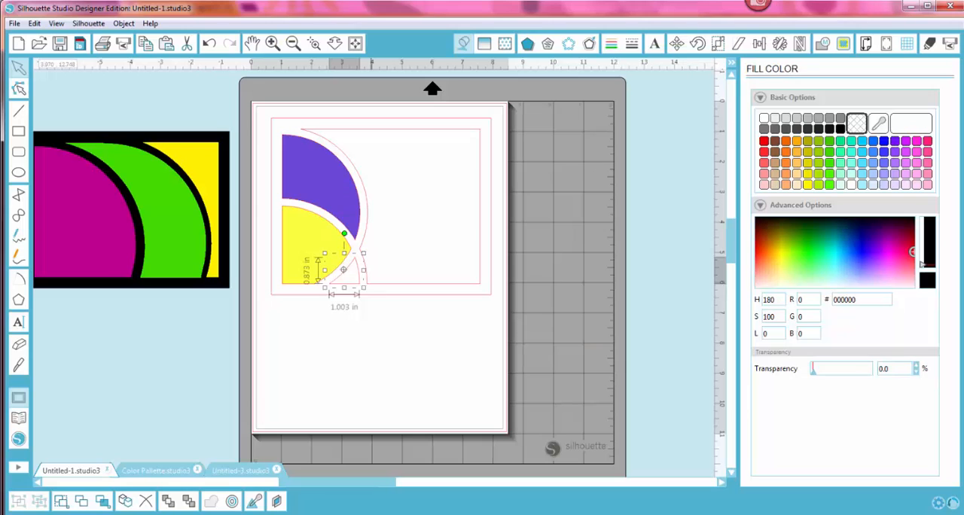
drag(858, 302, 829, 301)
right_click(838, 300)
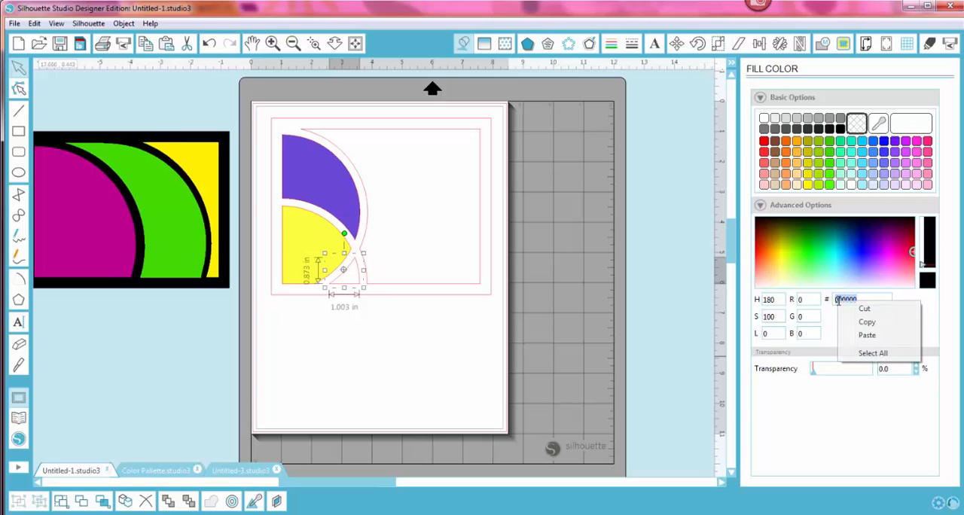
click(868, 336)
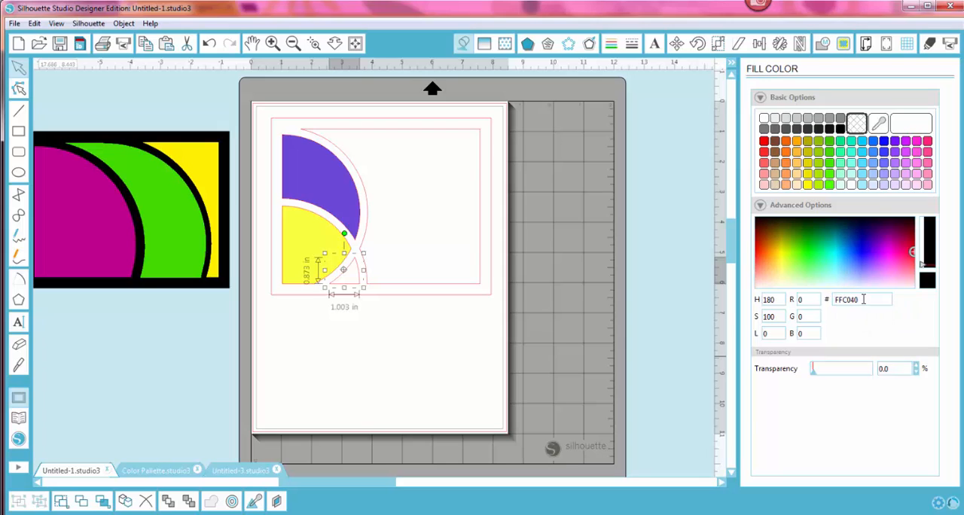
key(Return)
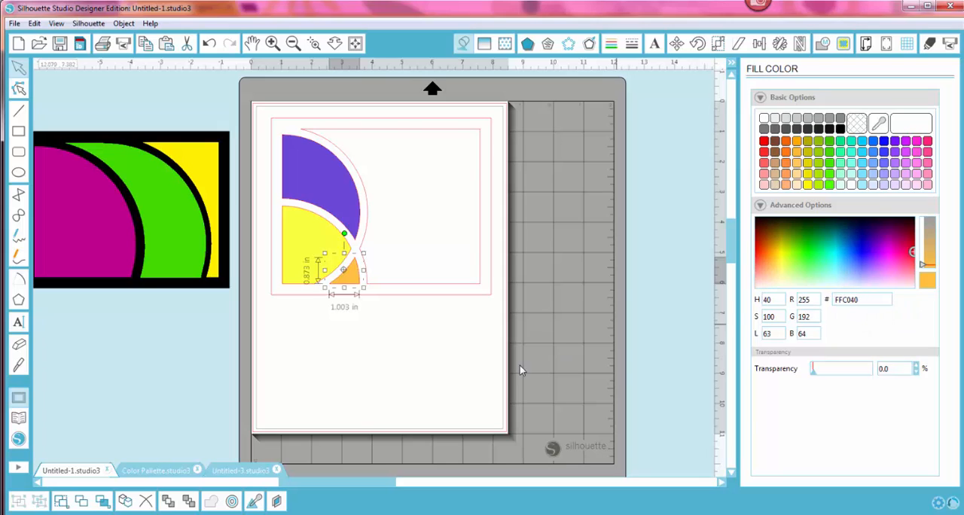
Step: Select the frame's large right-hand section, then copy Secondary Color B code FFAB00 from the Color Scheme Designer website
click(477, 359)
click(461, 285)
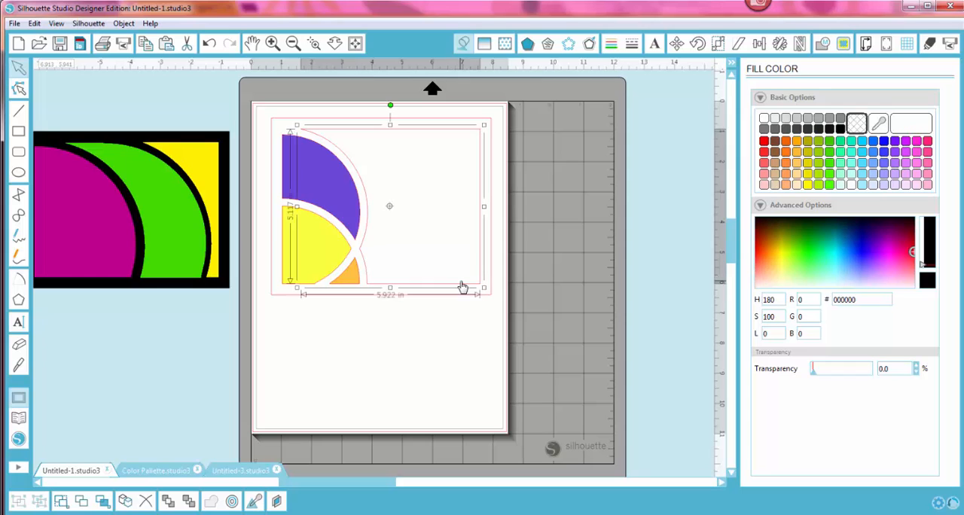
click(450, 514)
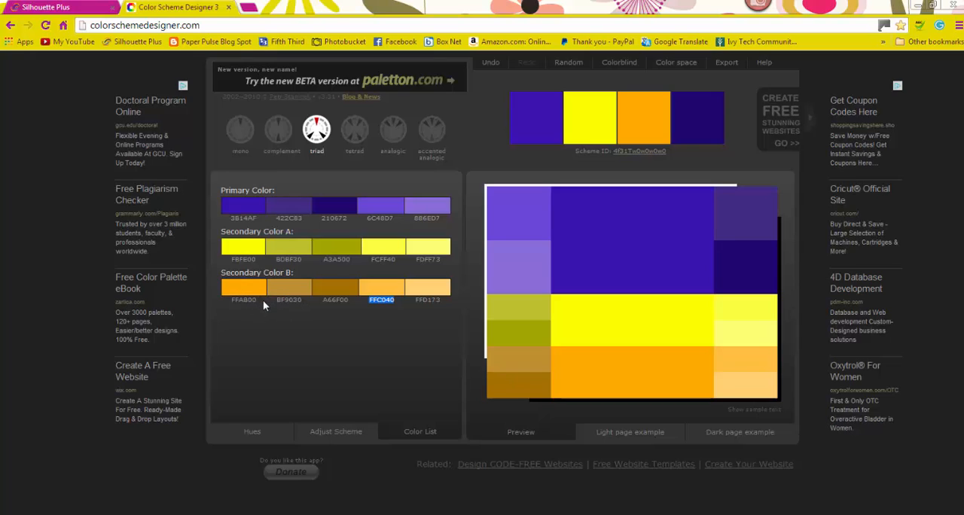
drag(256, 299, 236, 298)
right_click(260, 301)
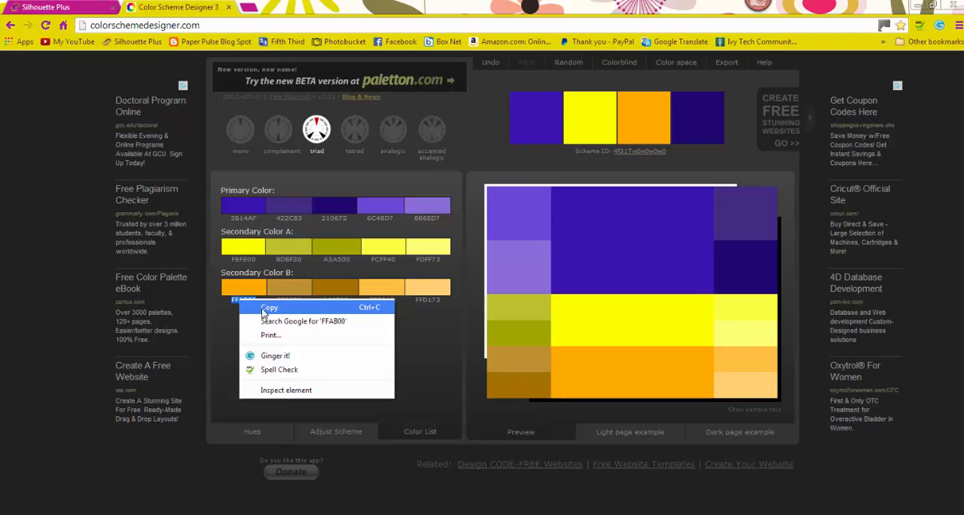
click(265, 309)
Step: Return to Silhouette Studio and fill the large right-hand section with the copied color FFAB00
click(483, 411)
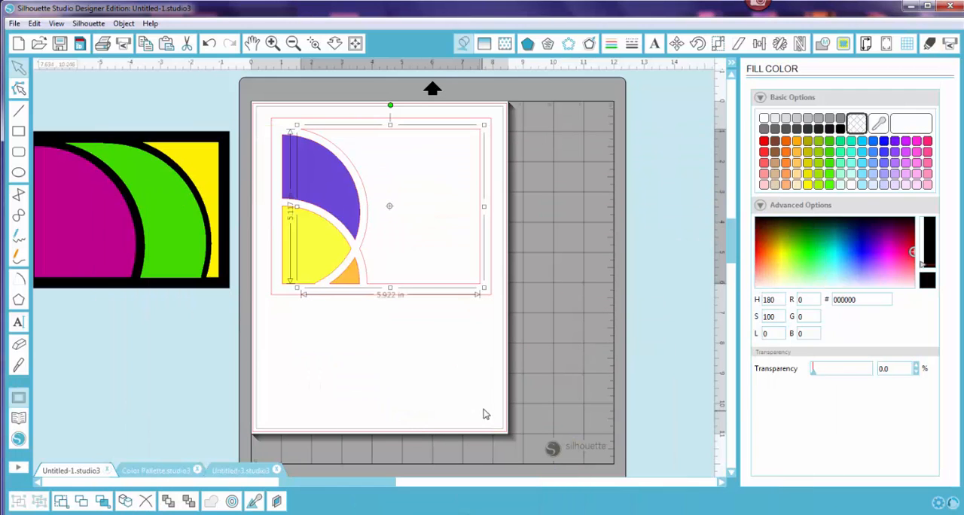
drag(860, 299, 836, 300)
right_click(840, 301)
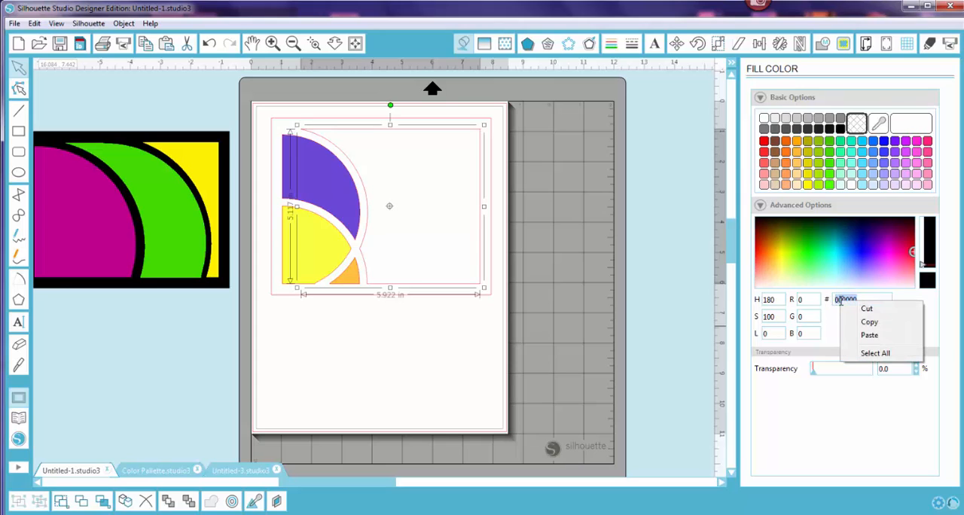
click(874, 338)
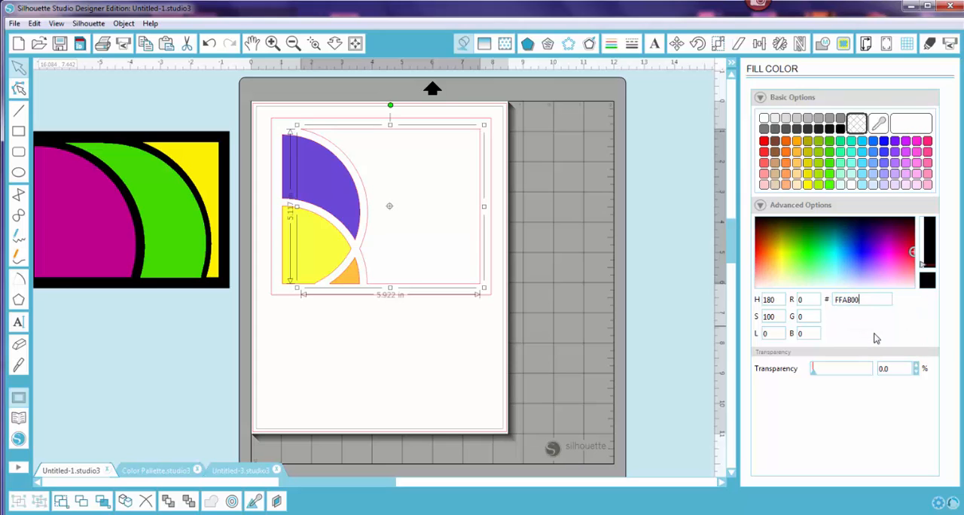
key(Return)
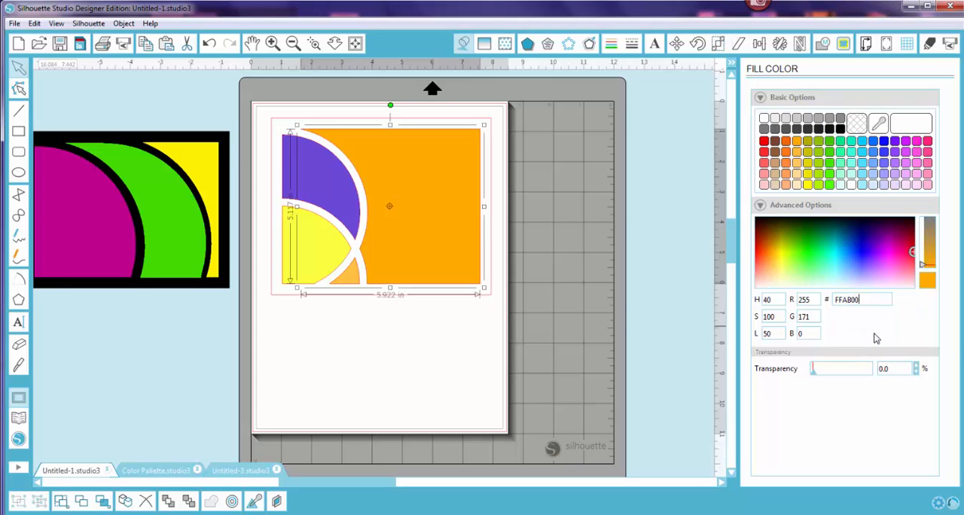
click(473, 343)
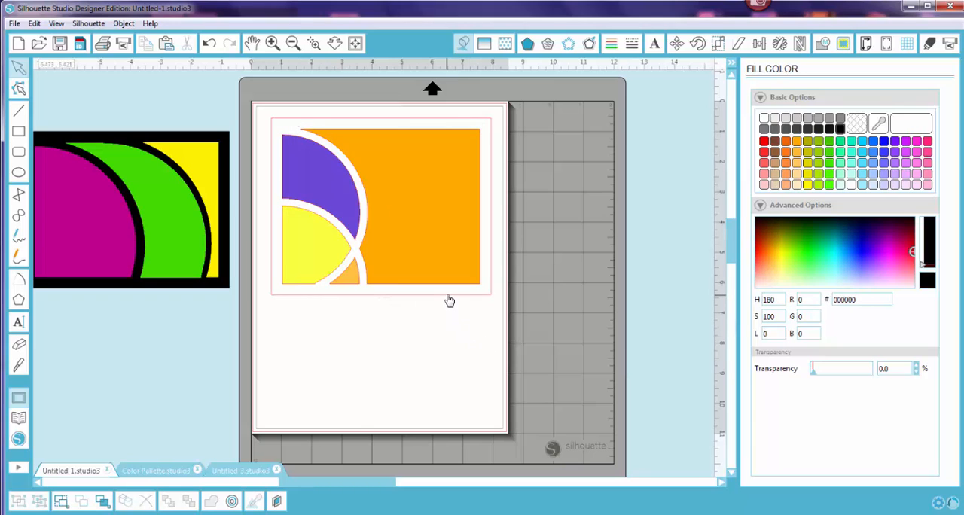
Step: Fill the frame and its dividing arcs with black
click(448, 301)
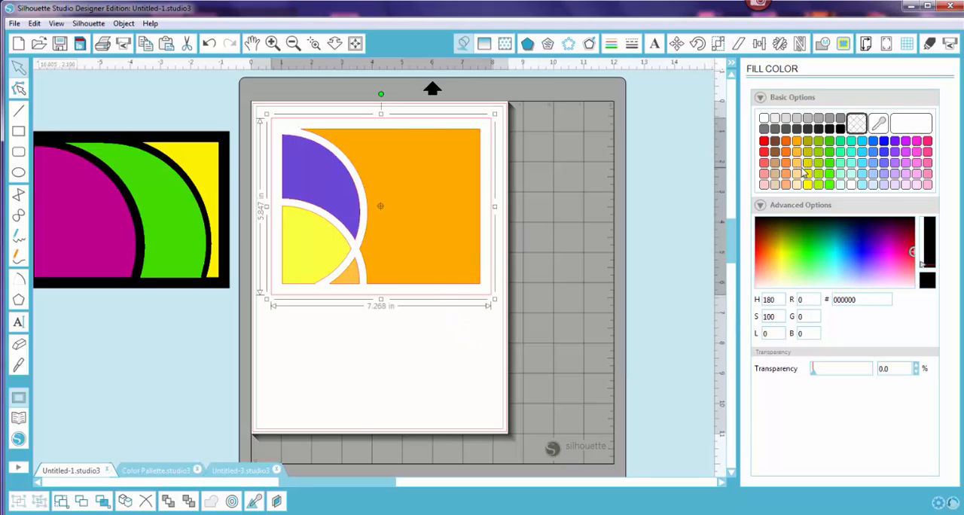
click(842, 129)
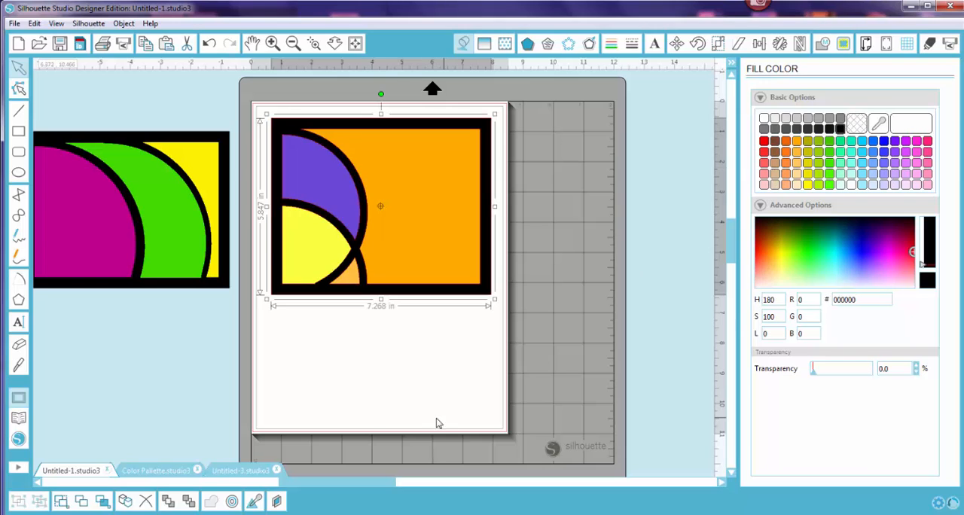
click(416, 412)
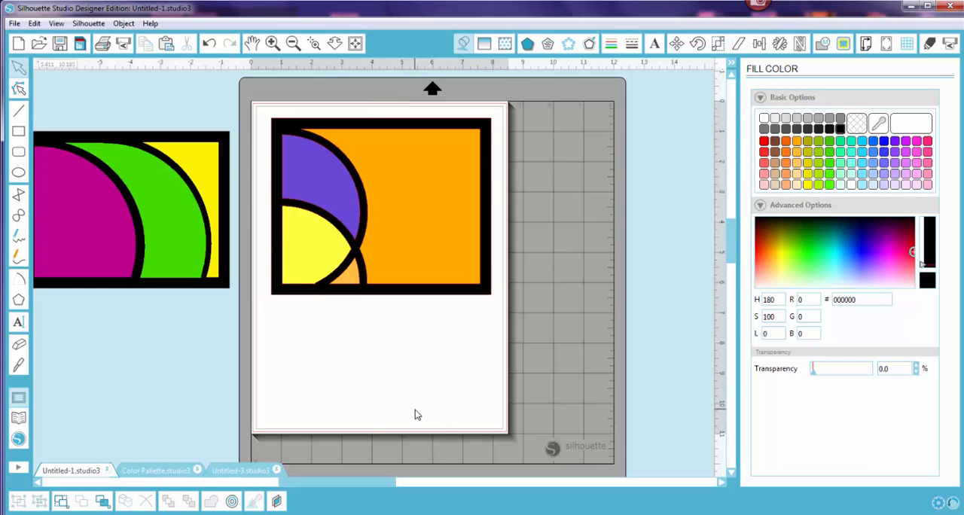
Step: Set the purple section's line color to match its fill, 6C48D7, by sampling the fill
click(353, 218)
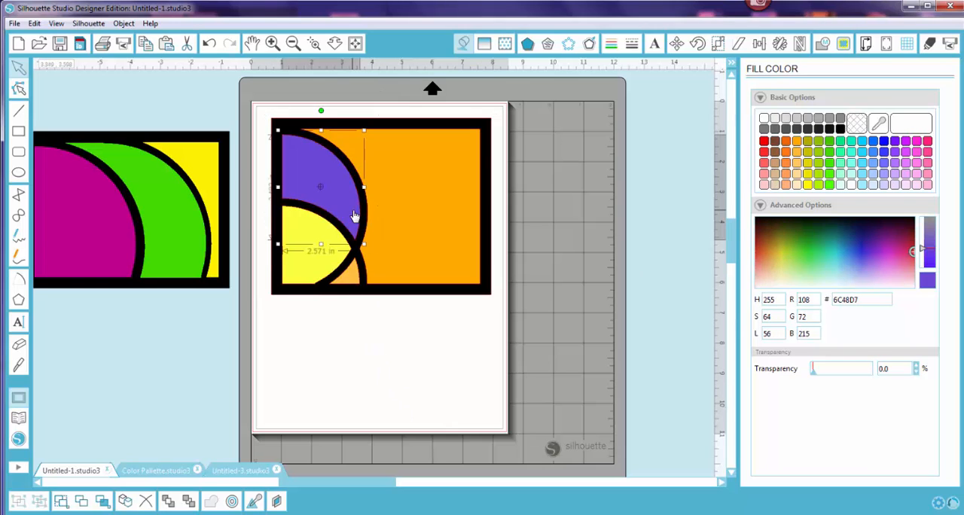
click(610, 44)
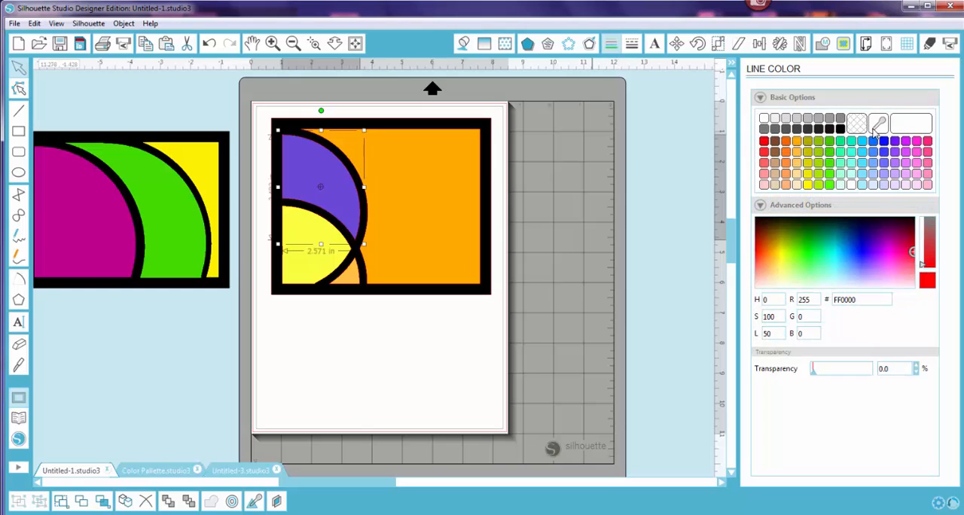
click(878, 123)
click(338, 173)
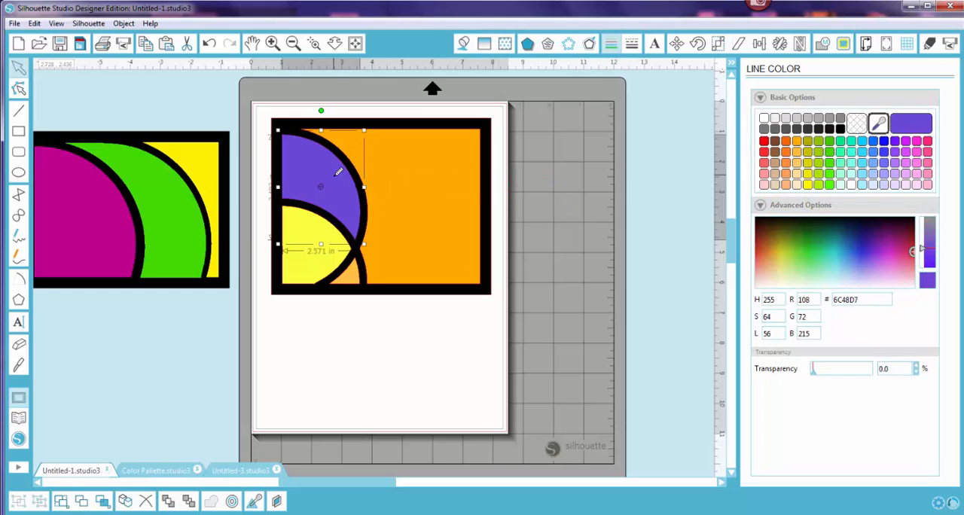
Step: Match the line colors of the yellow section and the small triangular section to their fills, FCFF40 and FFC040, by sampling
click(316, 268)
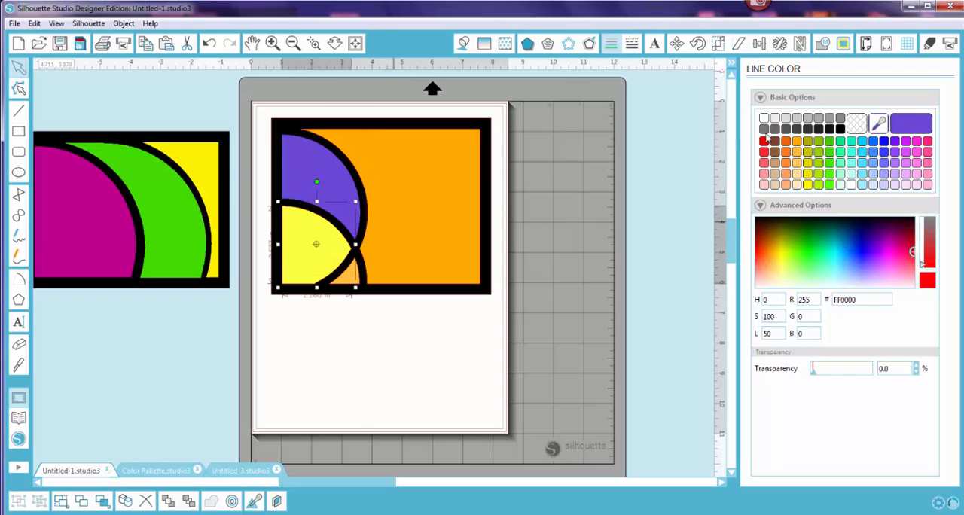
click(878, 123)
click(317, 273)
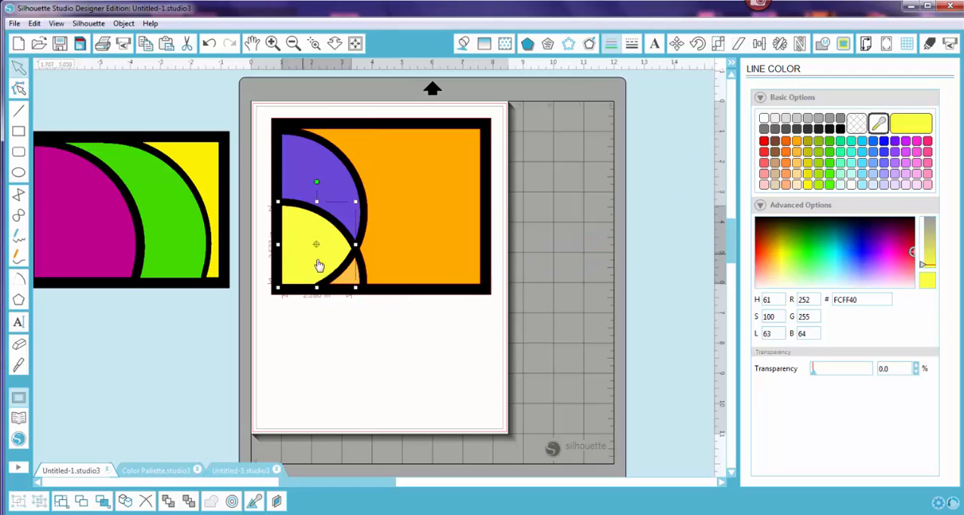
click(348, 283)
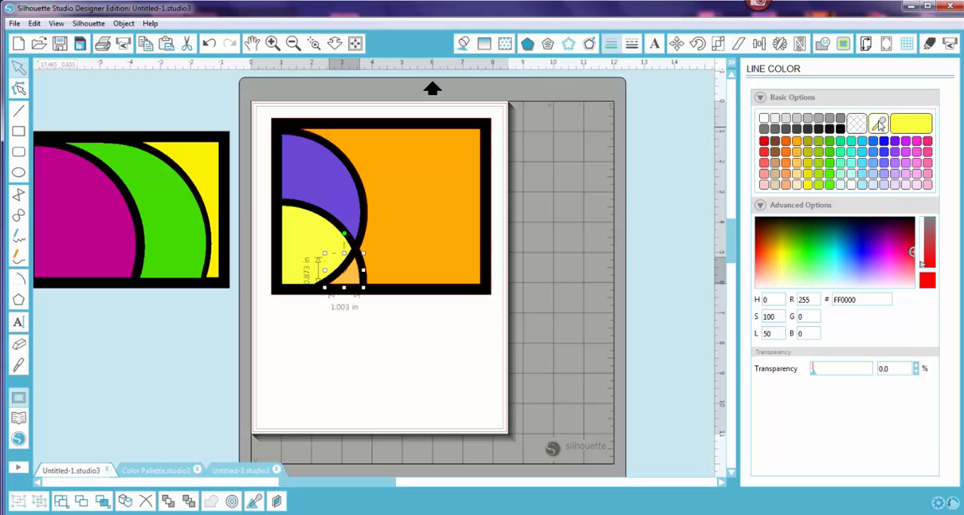
click(878, 125)
click(354, 276)
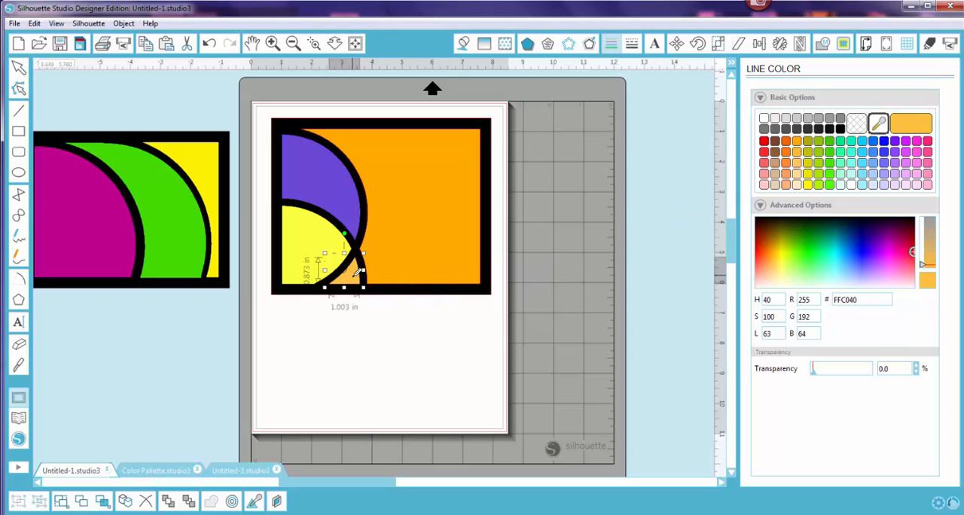
Step: Set the large orange section's line color to FFAB00 by sampling its own fill
click(439, 254)
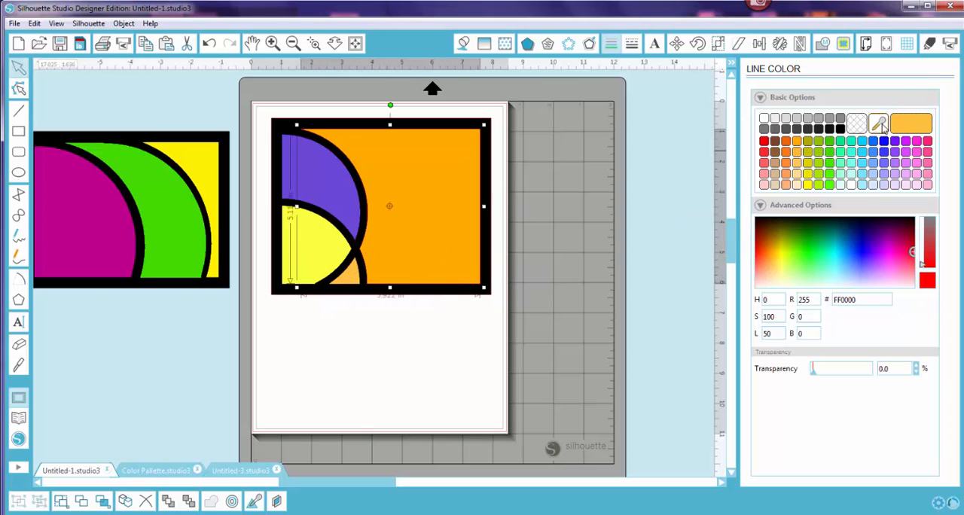
click(879, 124)
click(444, 235)
click(427, 369)
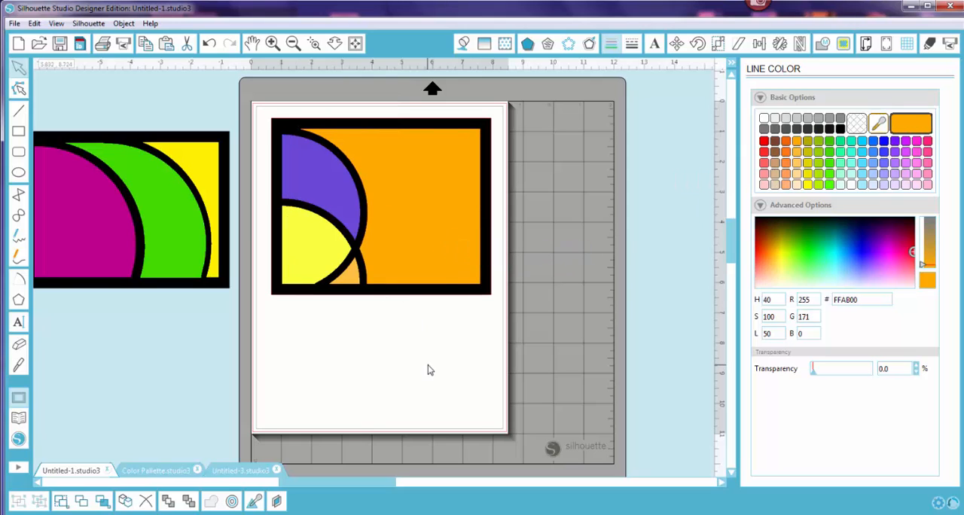
Step: Set the frame's line color to black
click(283, 126)
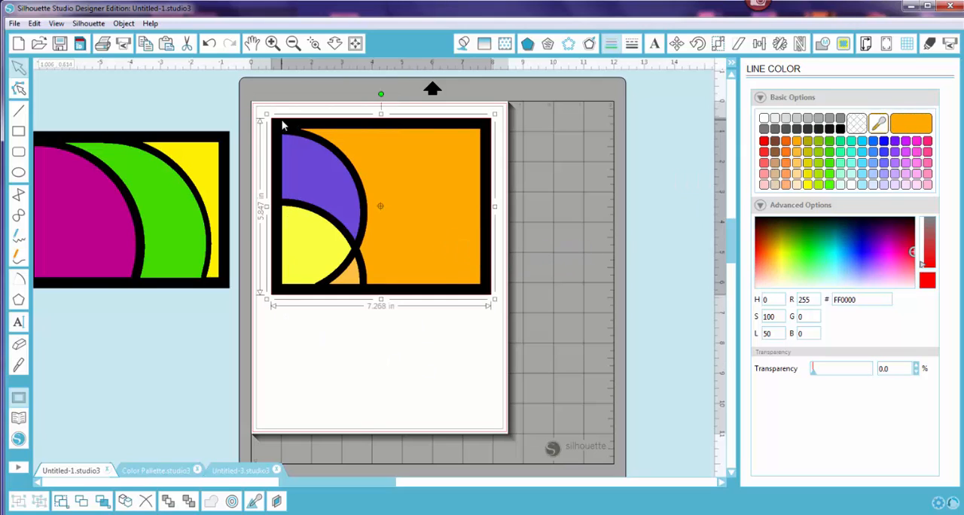
click(840, 129)
click(466, 324)
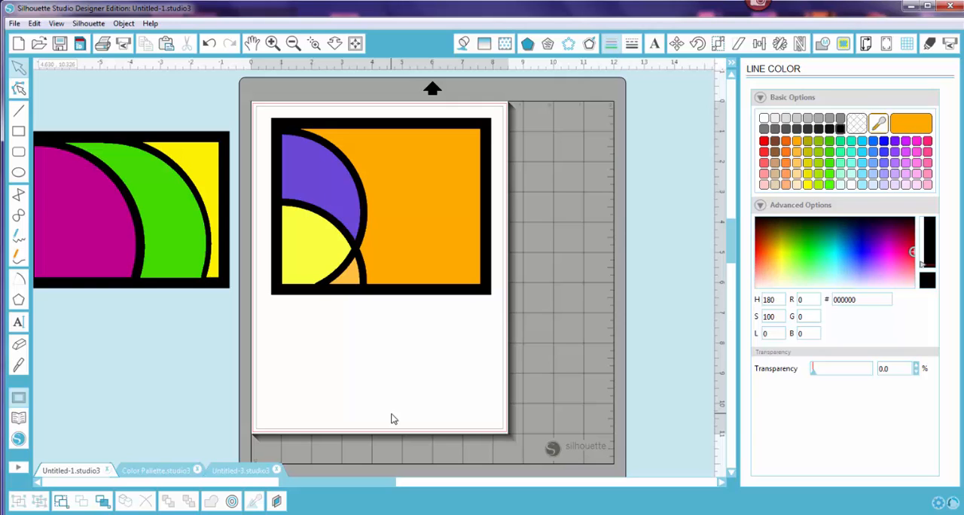
Step: Look over the Untitled-3 document and the Color Pallette document, examining the repeated floral pattern up close
click(253, 471)
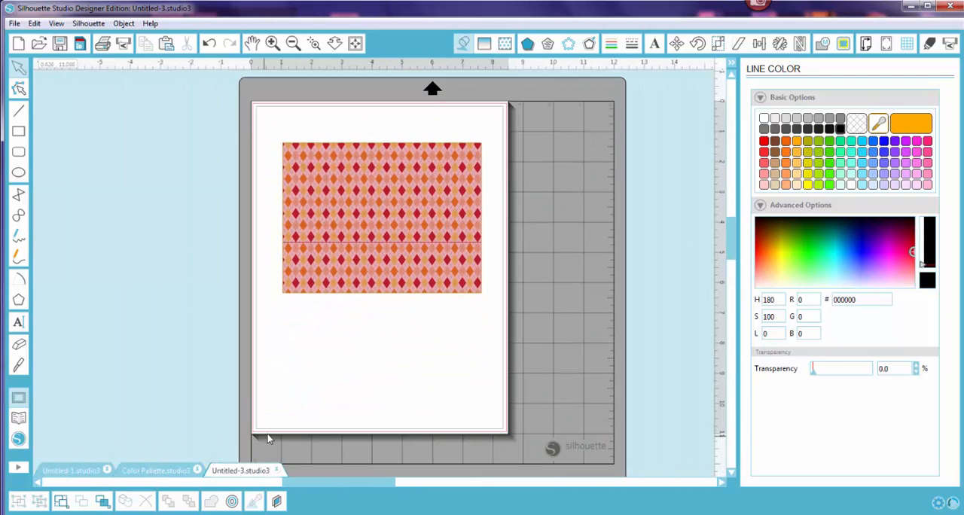
click(181, 475)
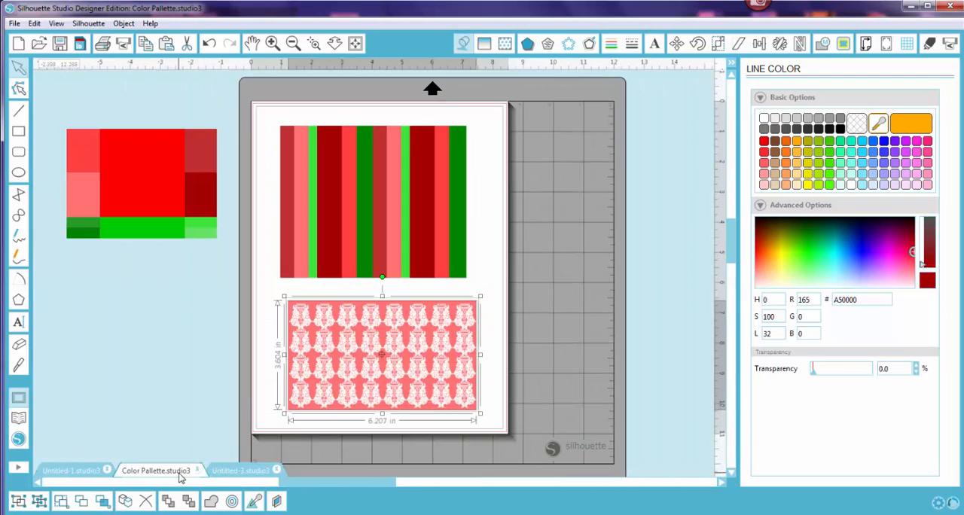
click(451, 420)
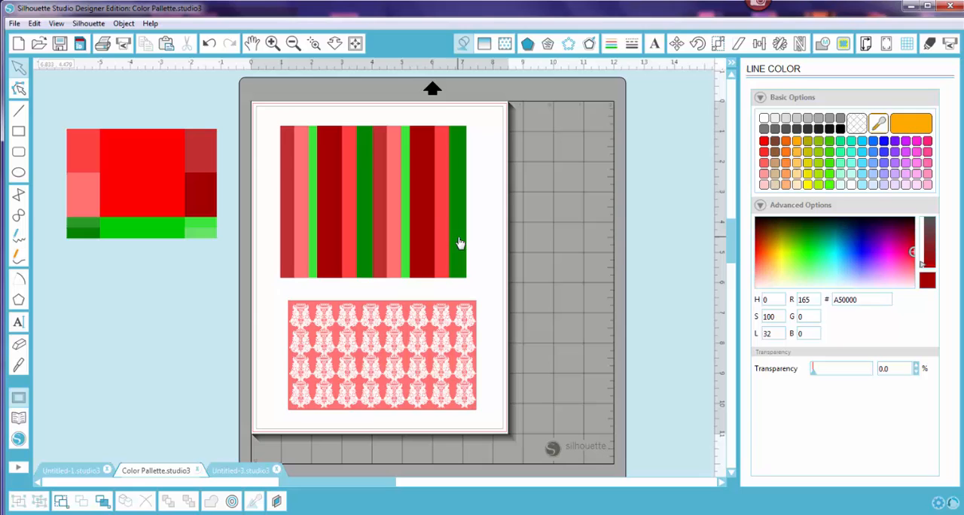
click(315, 45)
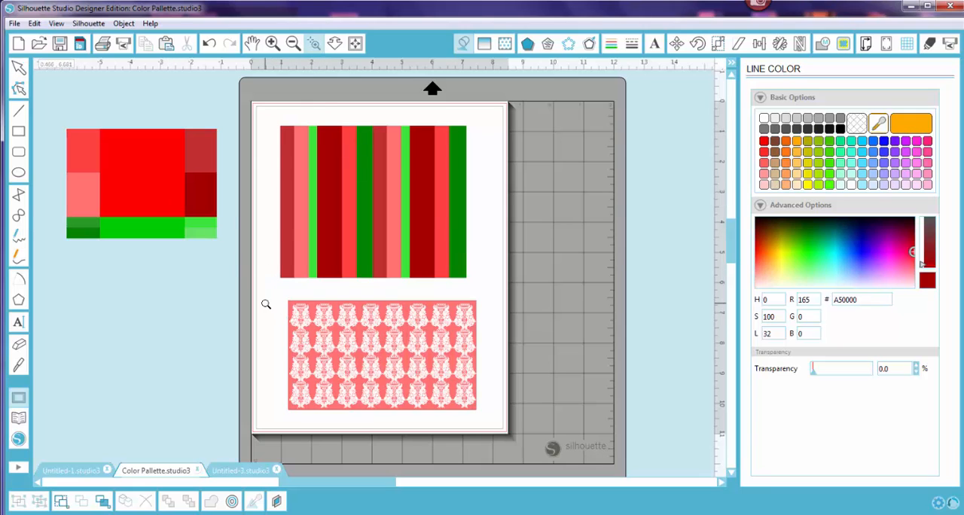
drag(269, 285, 501, 426)
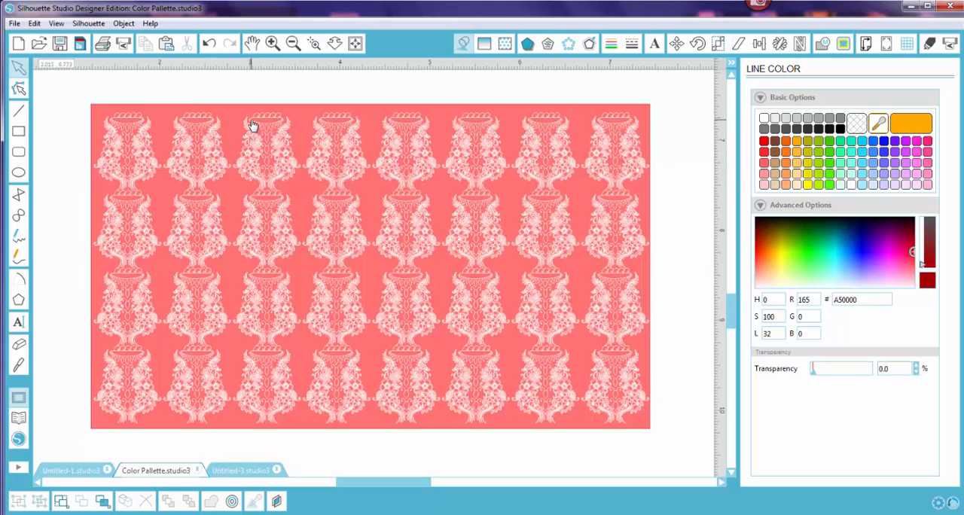
click(315, 45)
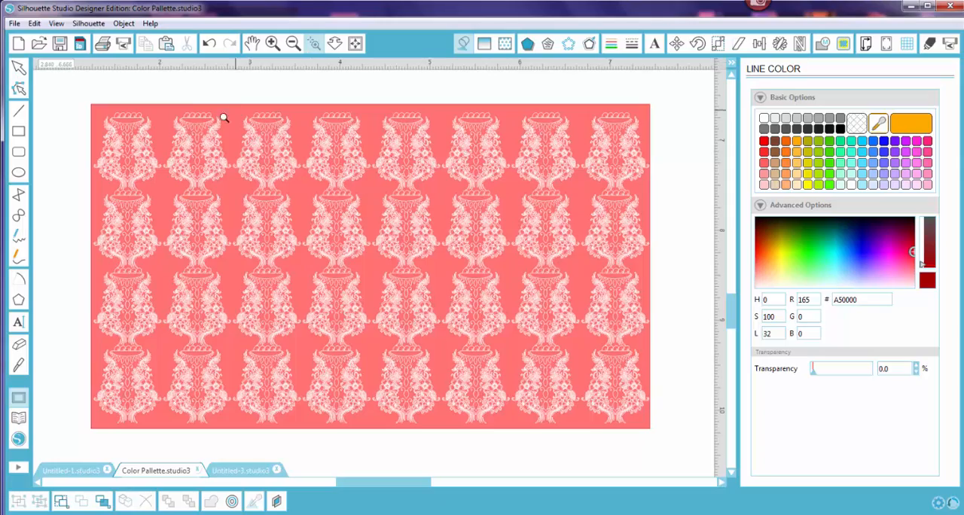
click(311, 197)
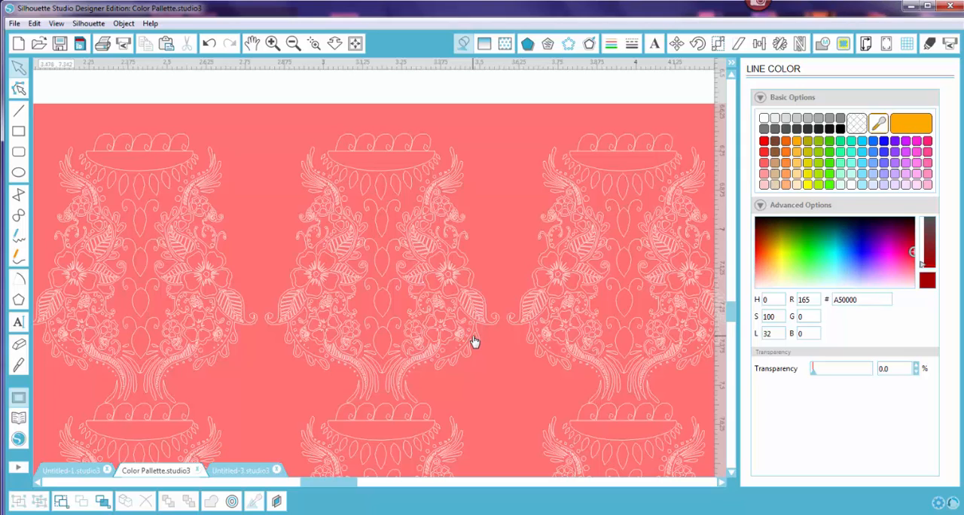
click(355, 44)
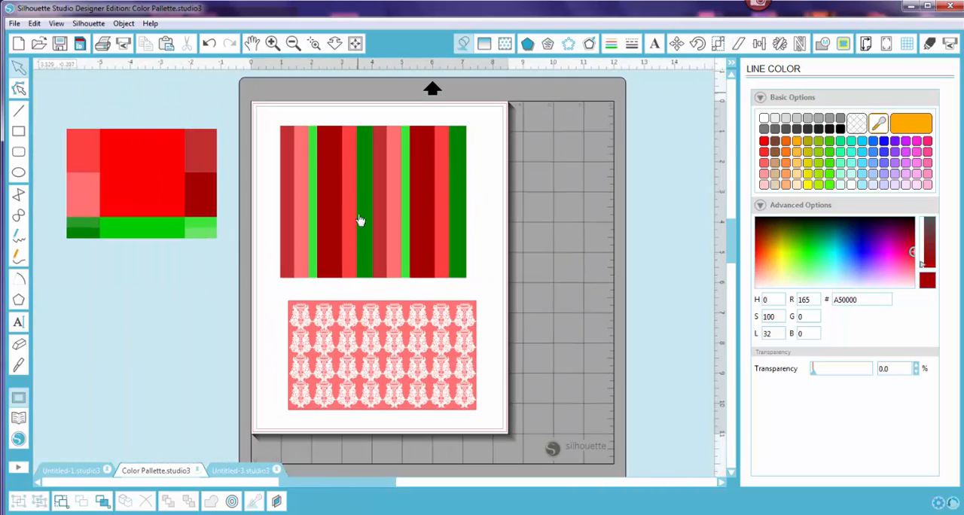
Step: Move the red-and-green palette image slightly farther from the page, and sample dark red A50000 as the floral pattern's line color
click(190, 217)
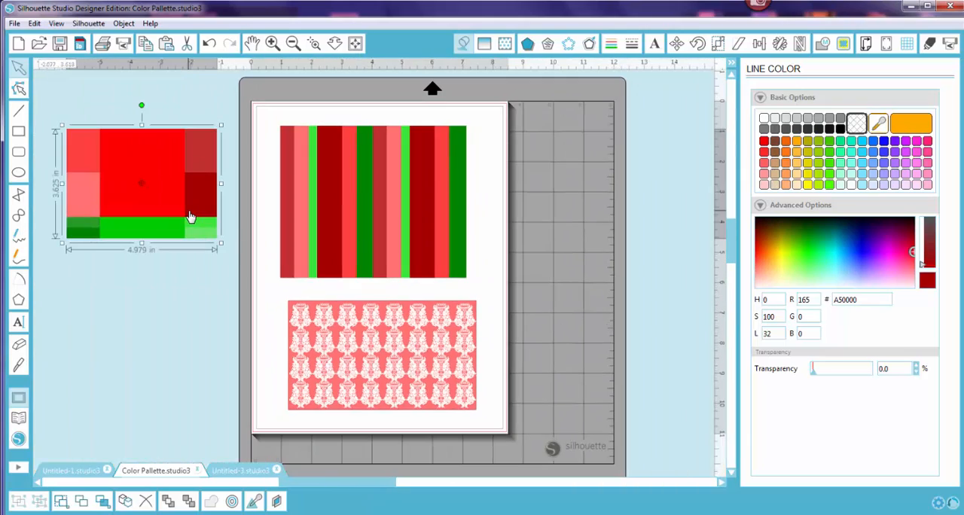
drag(189, 216, 176, 215)
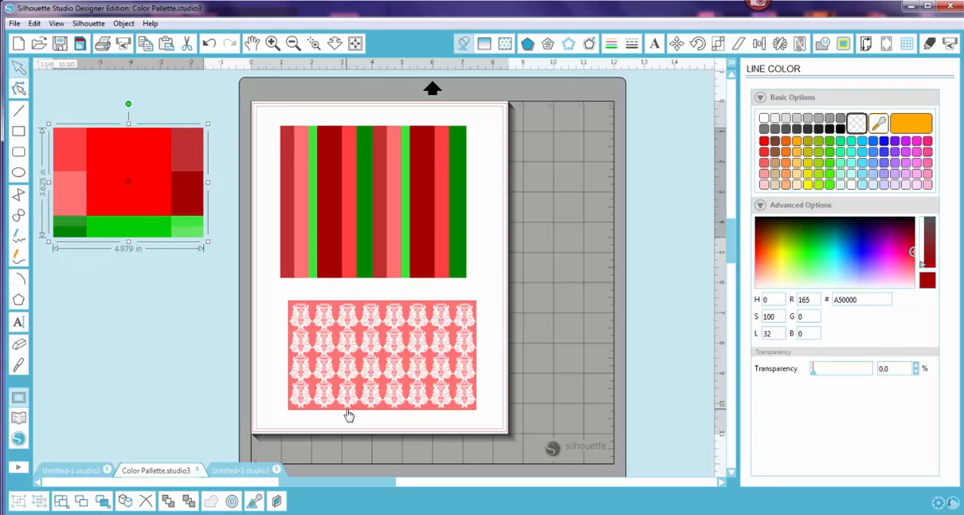
click(393, 514)
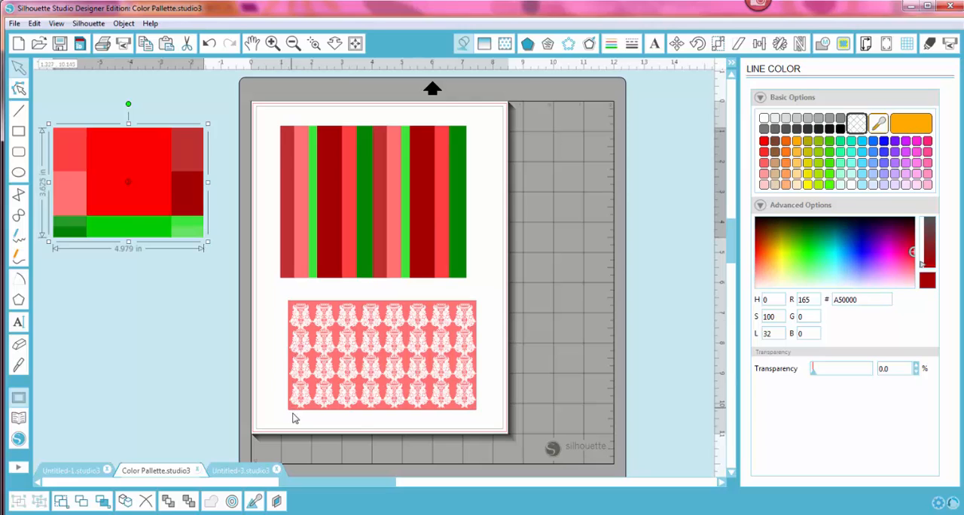
click(294, 411)
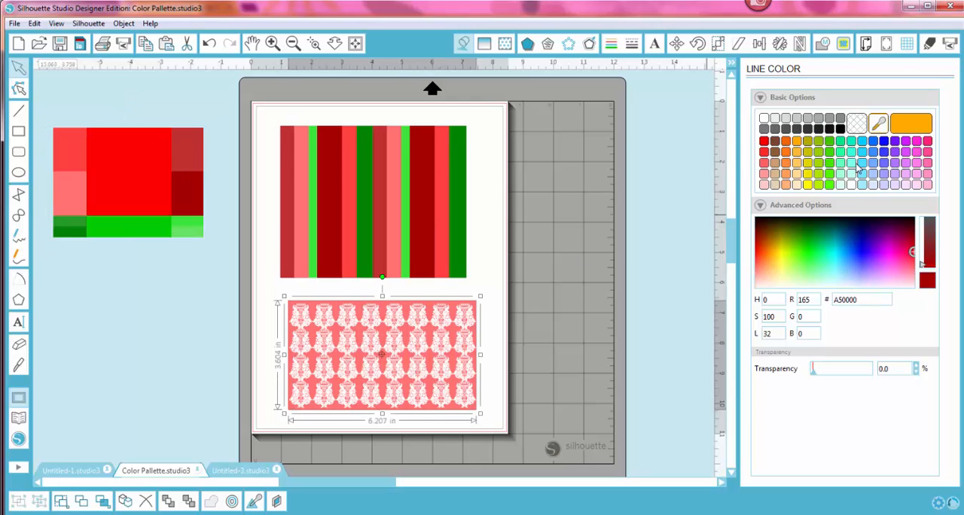
click(878, 124)
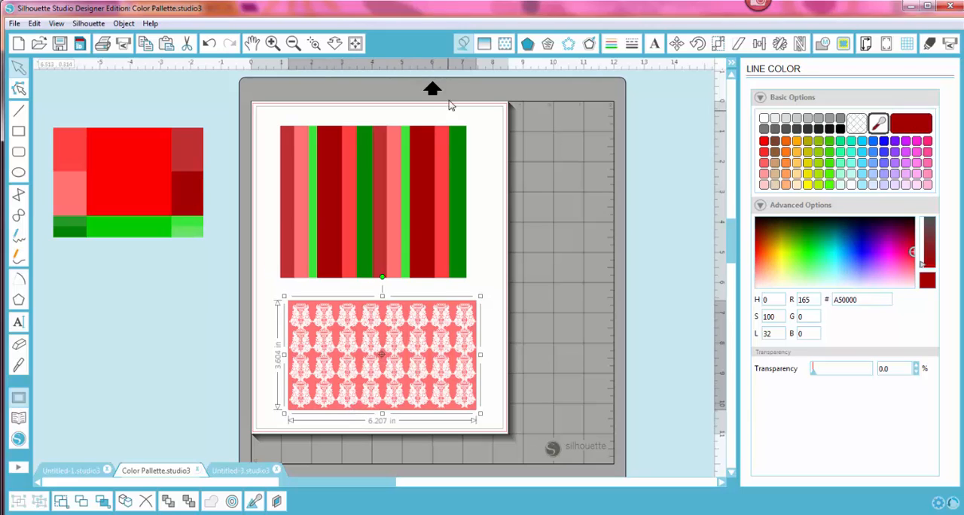
Step: Set the floral pattern's fill color to dark red A50000 sampled from the palette image, and examine the recolored pattern up close
click(461, 45)
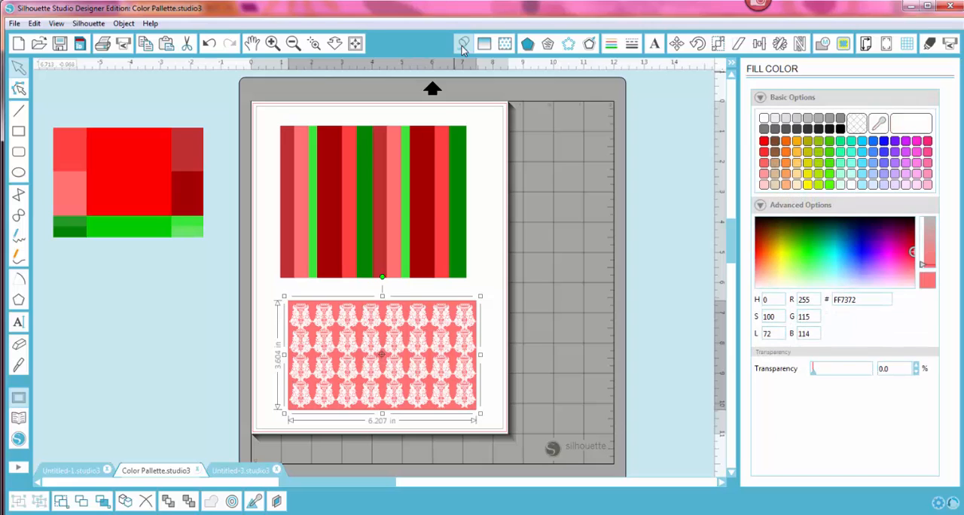
click(878, 124)
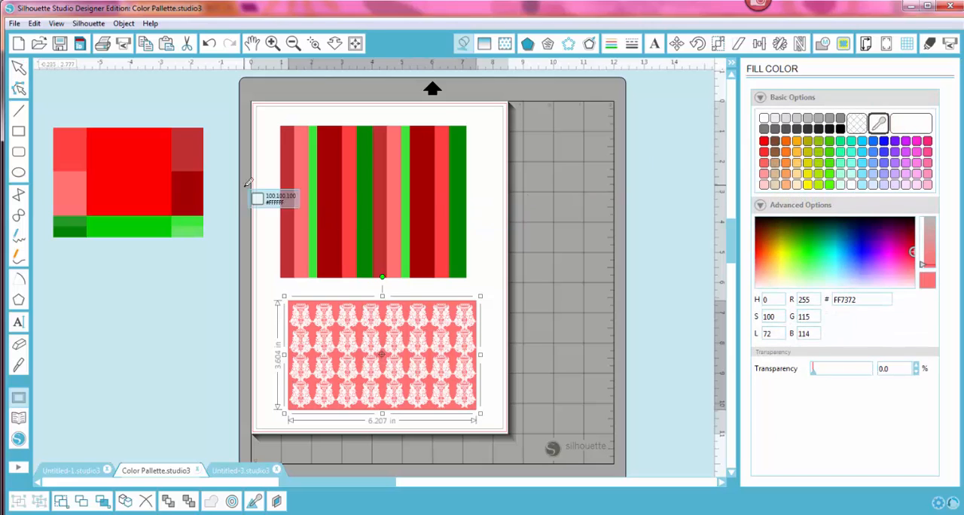
click(198, 188)
click(263, 394)
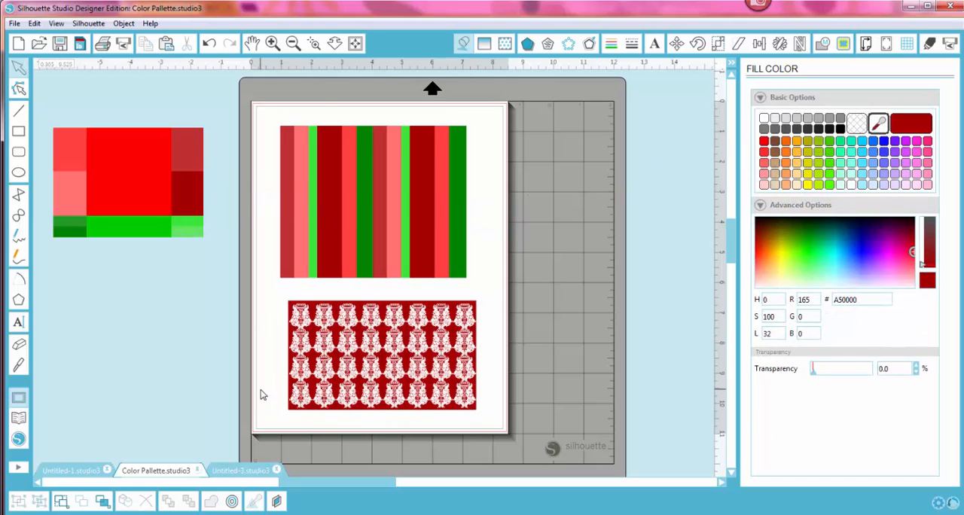
click(315, 44)
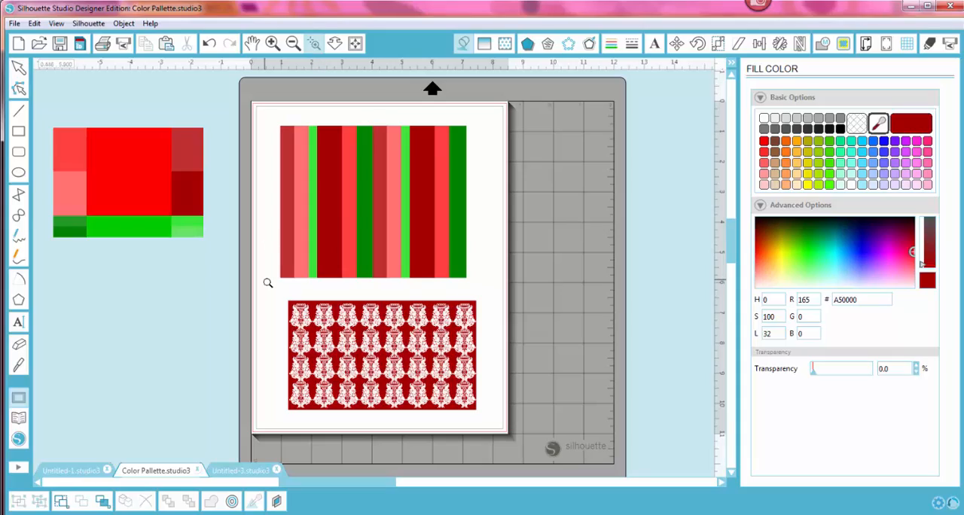
drag(267, 283, 504, 423)
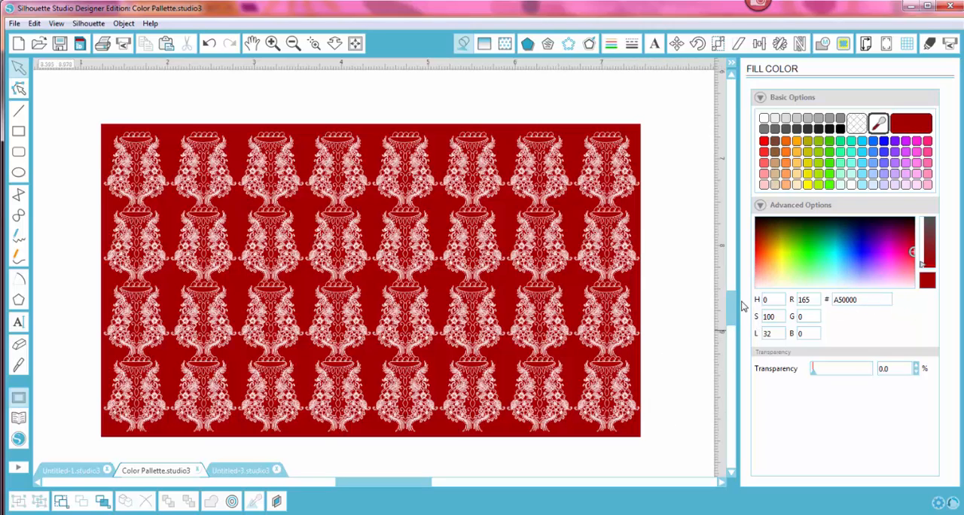
mouse_move(736, 309)
mouse_down()
mouse_move(731, 338)
mouse_move(731, 307)
mouse_move(739, 311)
mouse_up()
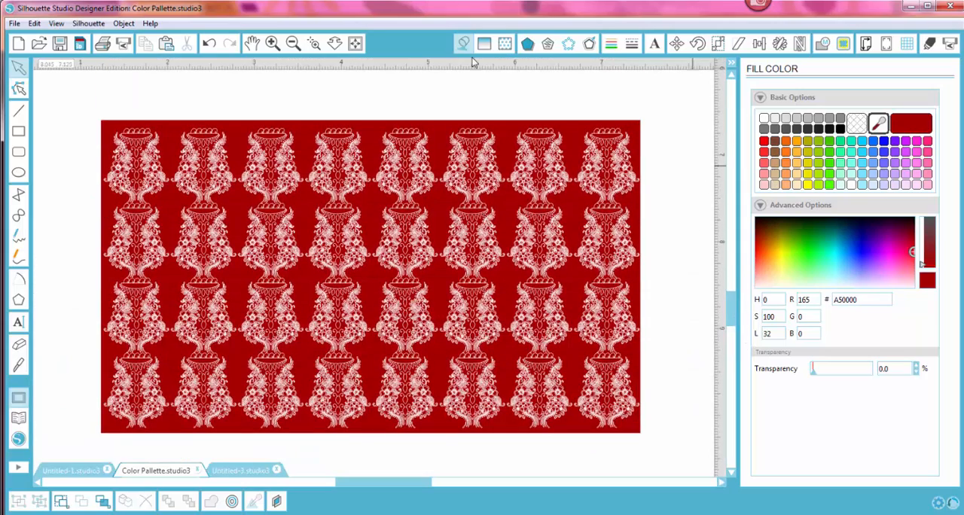
click(355, 44)
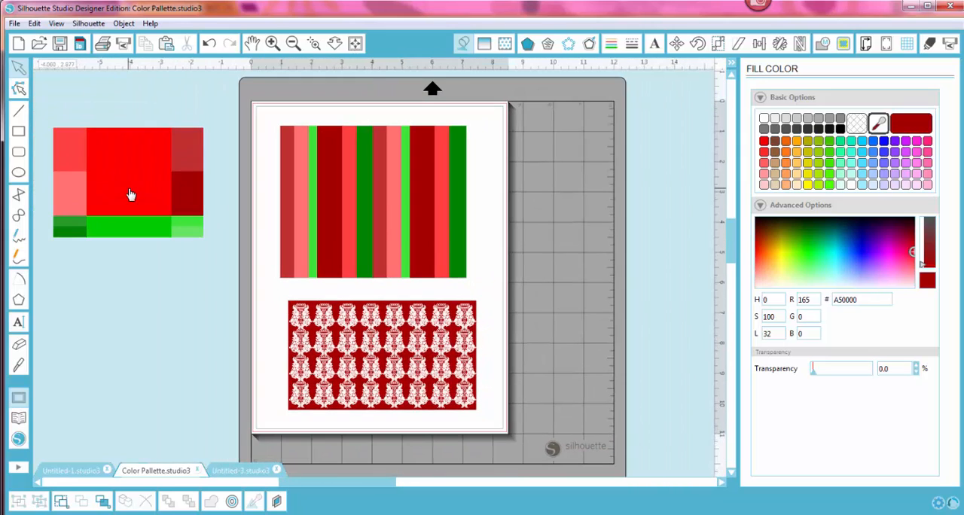
Step: Move the red-and-green palette image slightly lower and closer to the page, and switch to the Untitled-1 document
drag(124, 216, 136, 238)
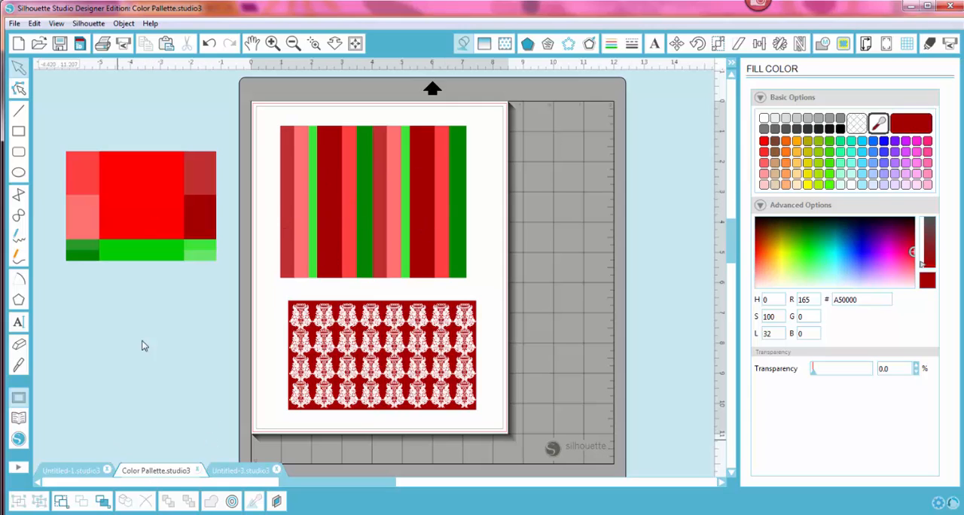
click(70, 471)
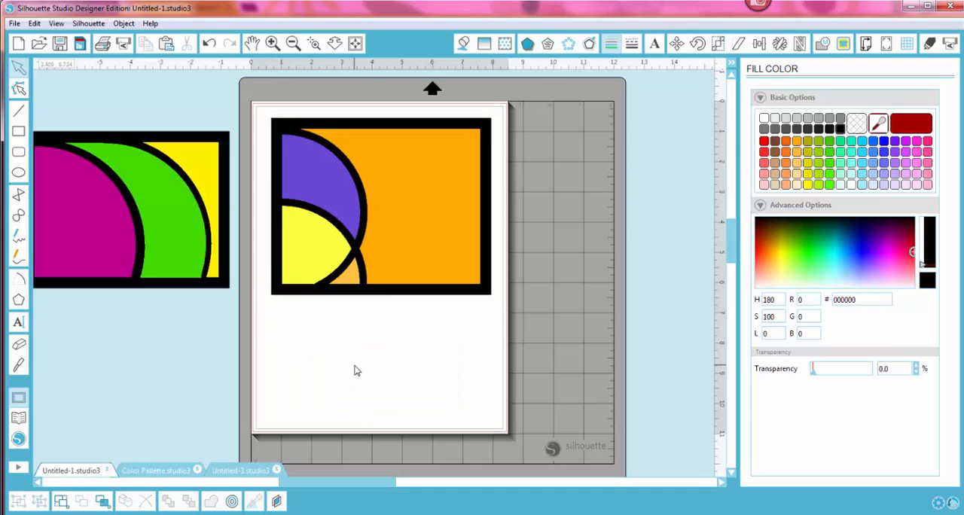